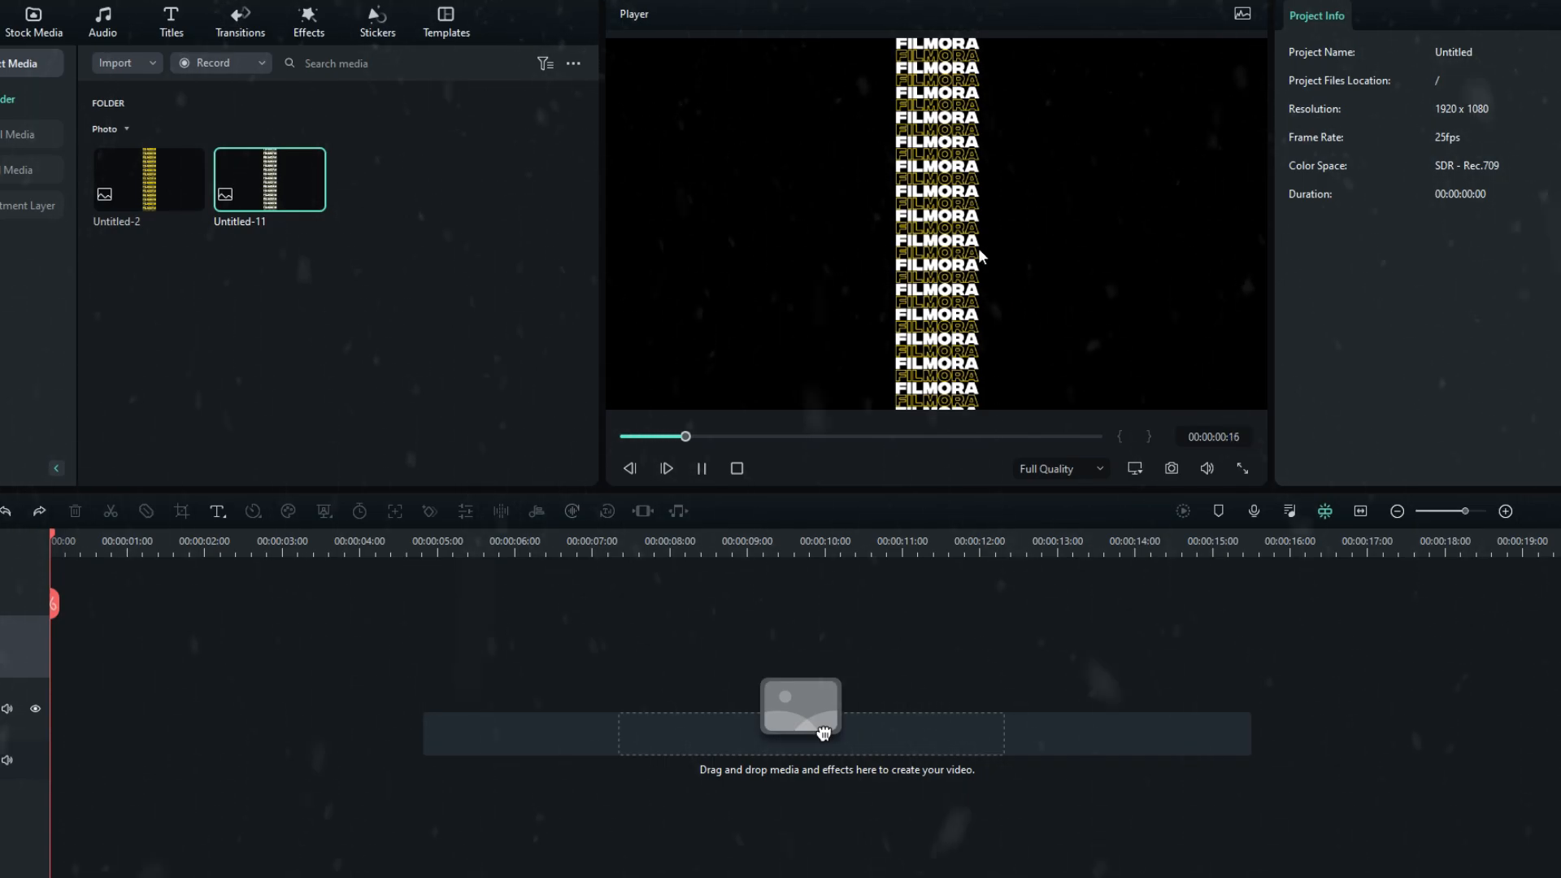
# Preview the two media images Untitled-2 and Untitled-11 in turn to compare their text columns.
pyautogui.click(185, 182)
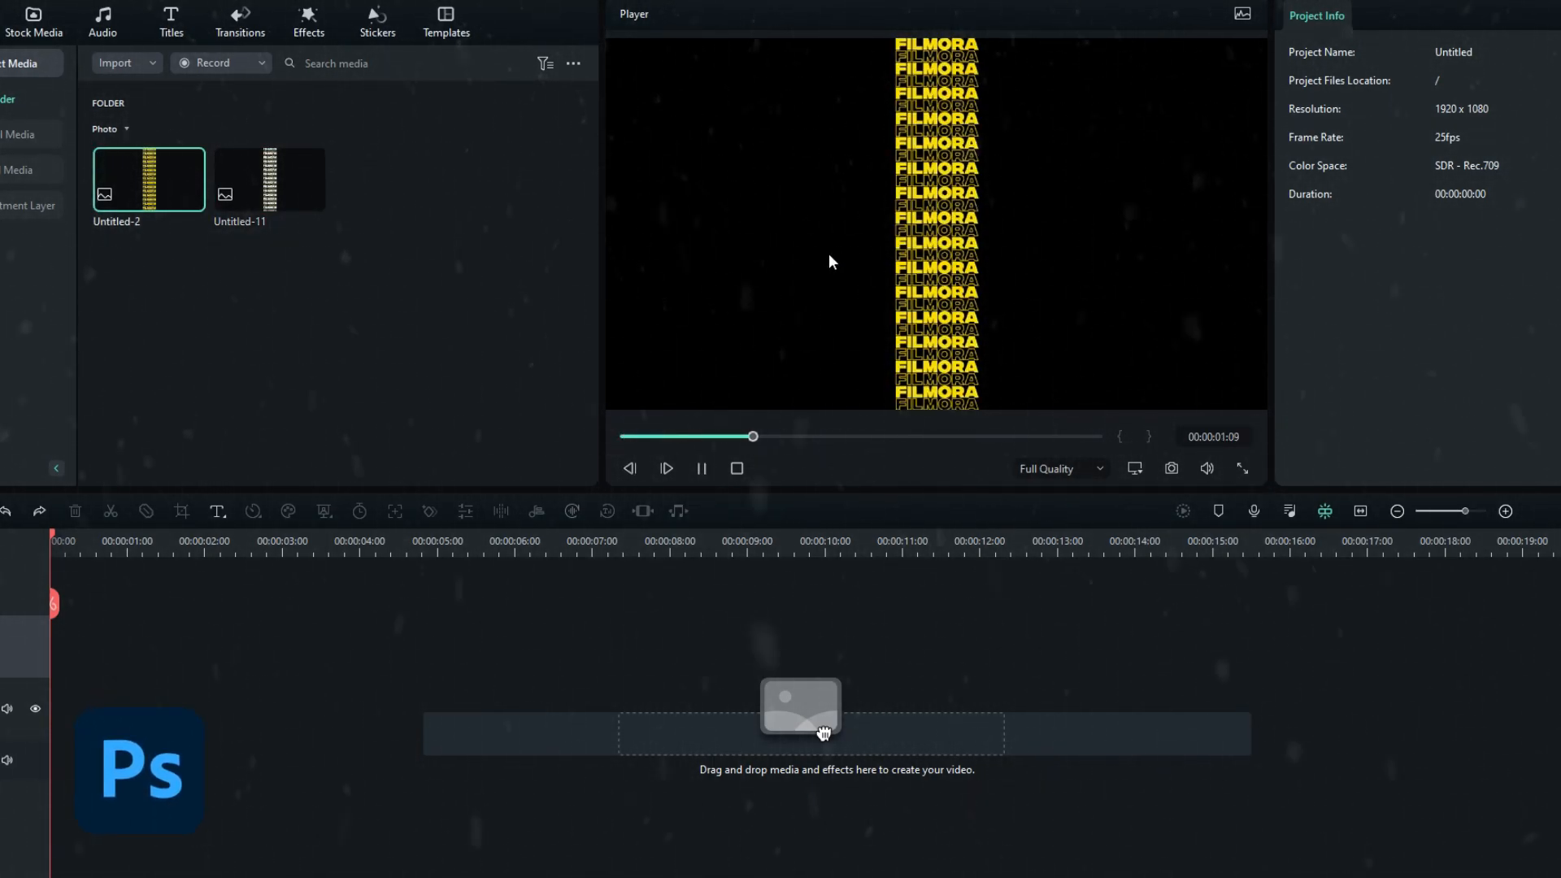
pyautogui.click(275, 169)
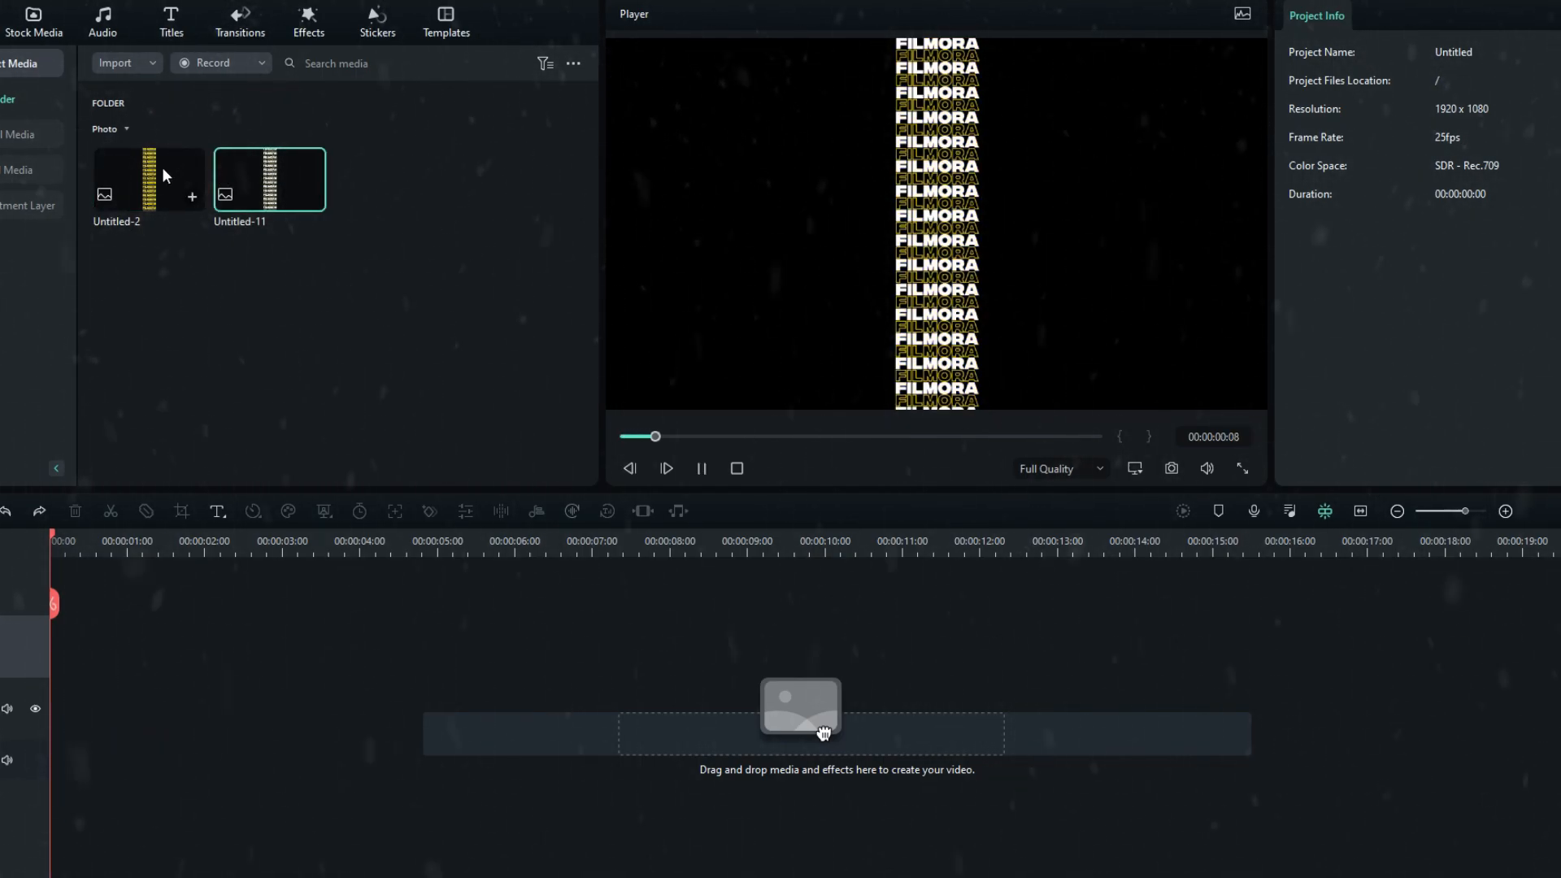
pyautogui.click(174, 167)
pyautogui.click(241, 173)
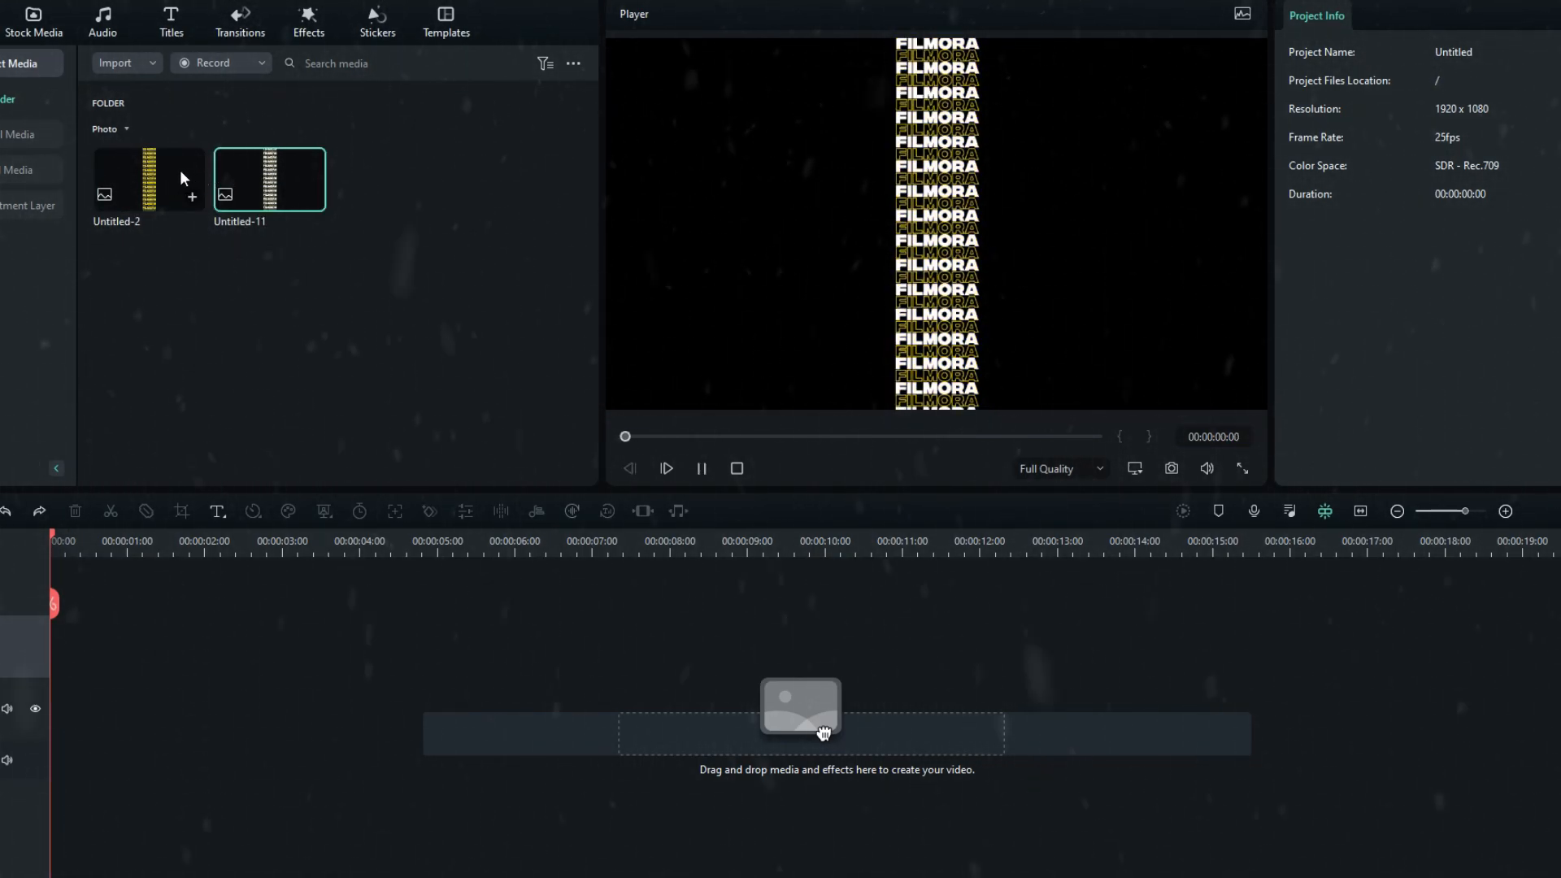
pyautogui.click(148, 169)
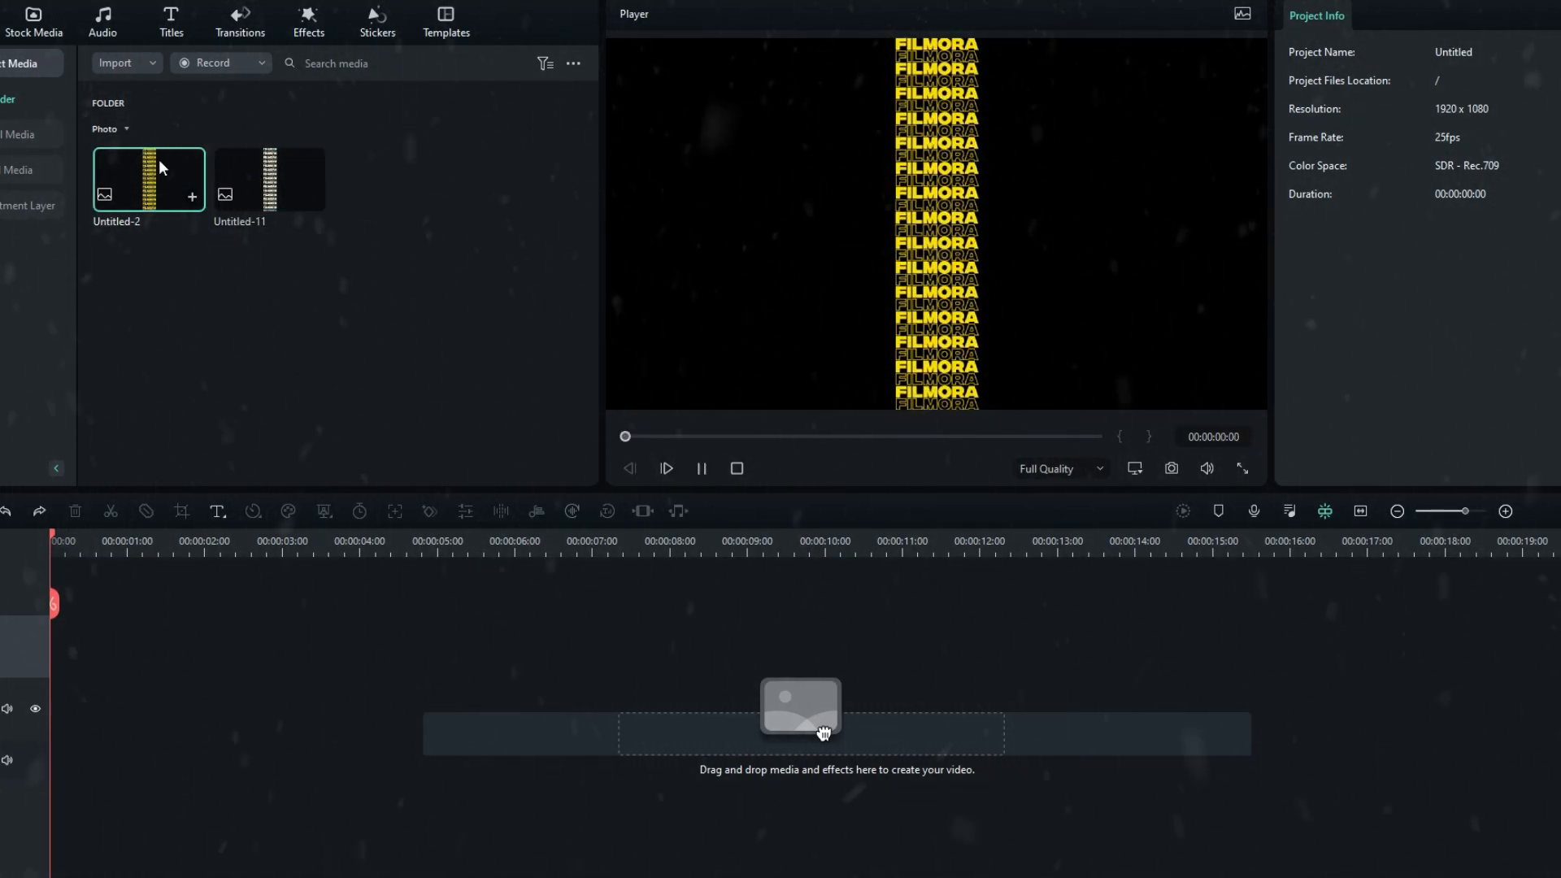
pyautogui.click(247, 164)
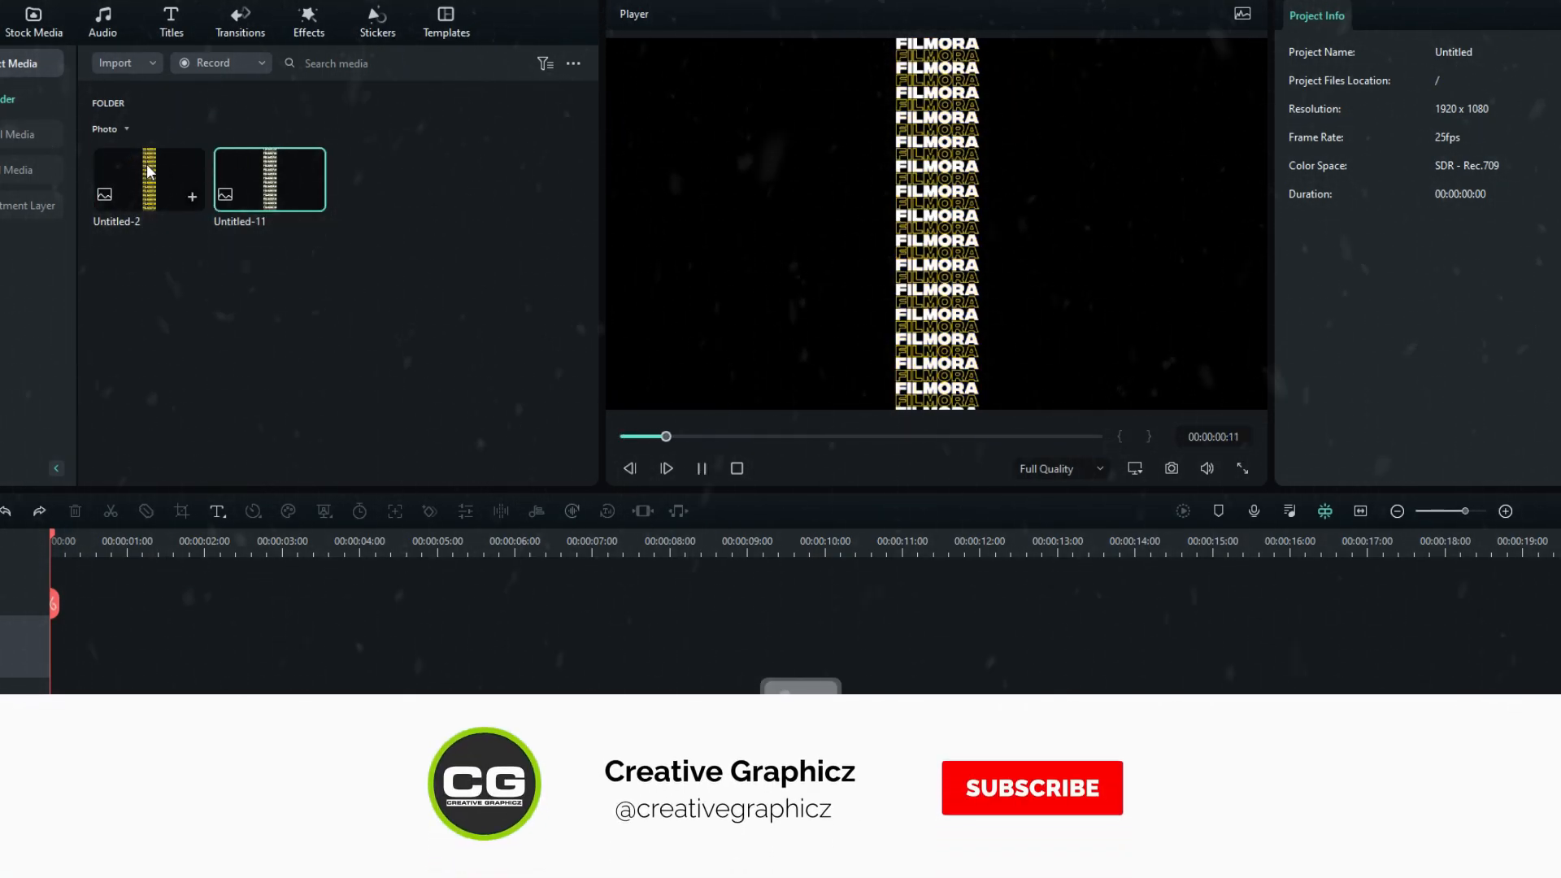
pyautogui.click(159, 171)
pyautogui.click(271, 178)
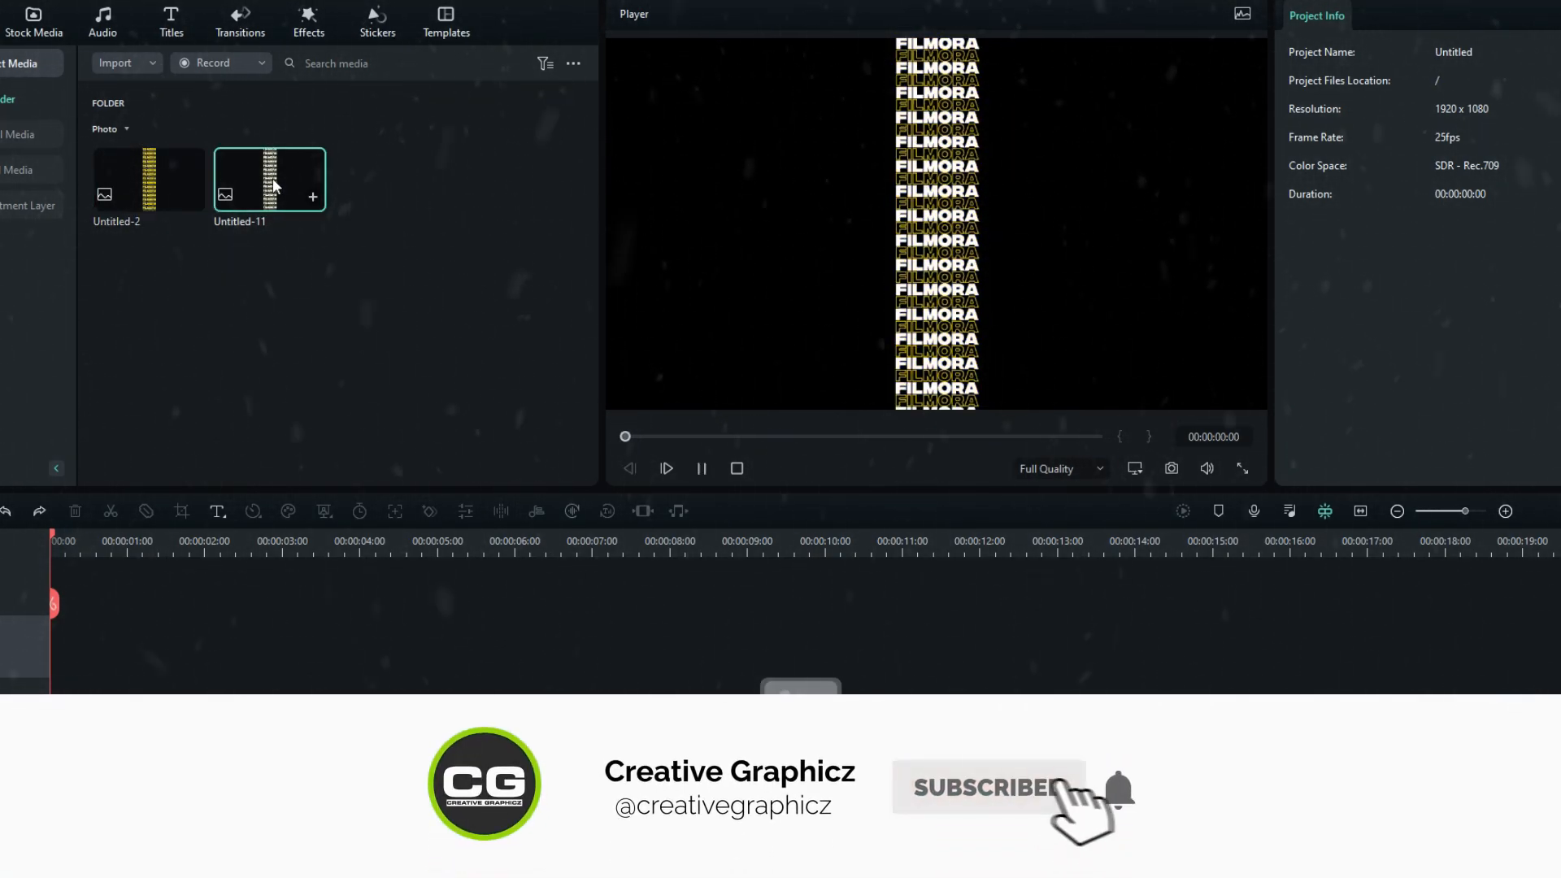
# Place Untitled-2 at the start of the first video track and set its duration to 10 seconds.
pyautogui.click(169, 160)
pyautogui.moveTo(150, 169); pyautogui.dragTo(79, 694)
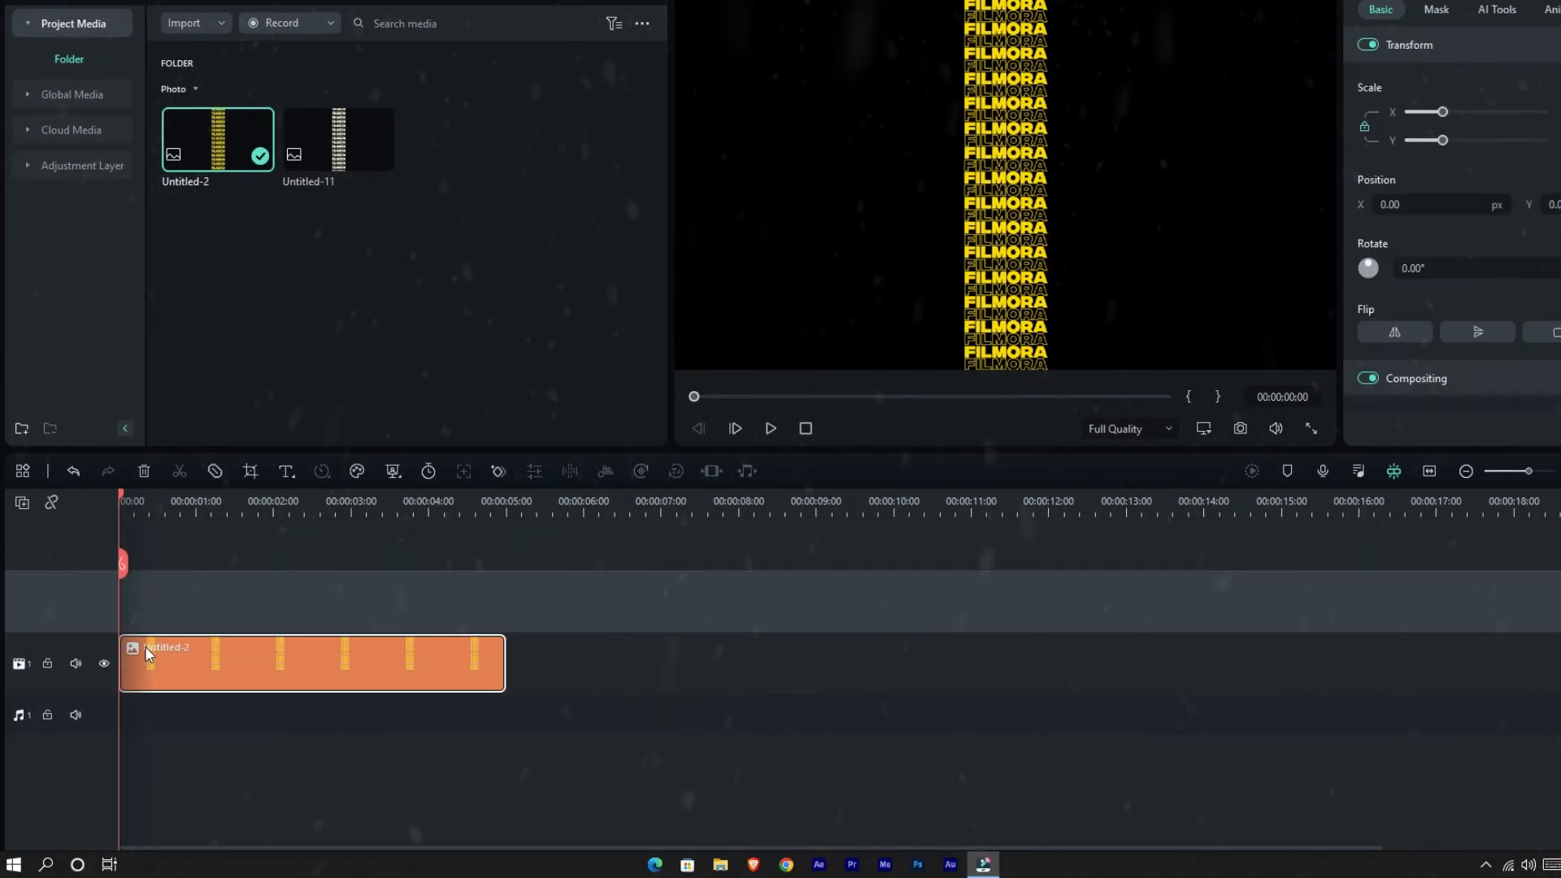
pyautogui.click(428, 472)
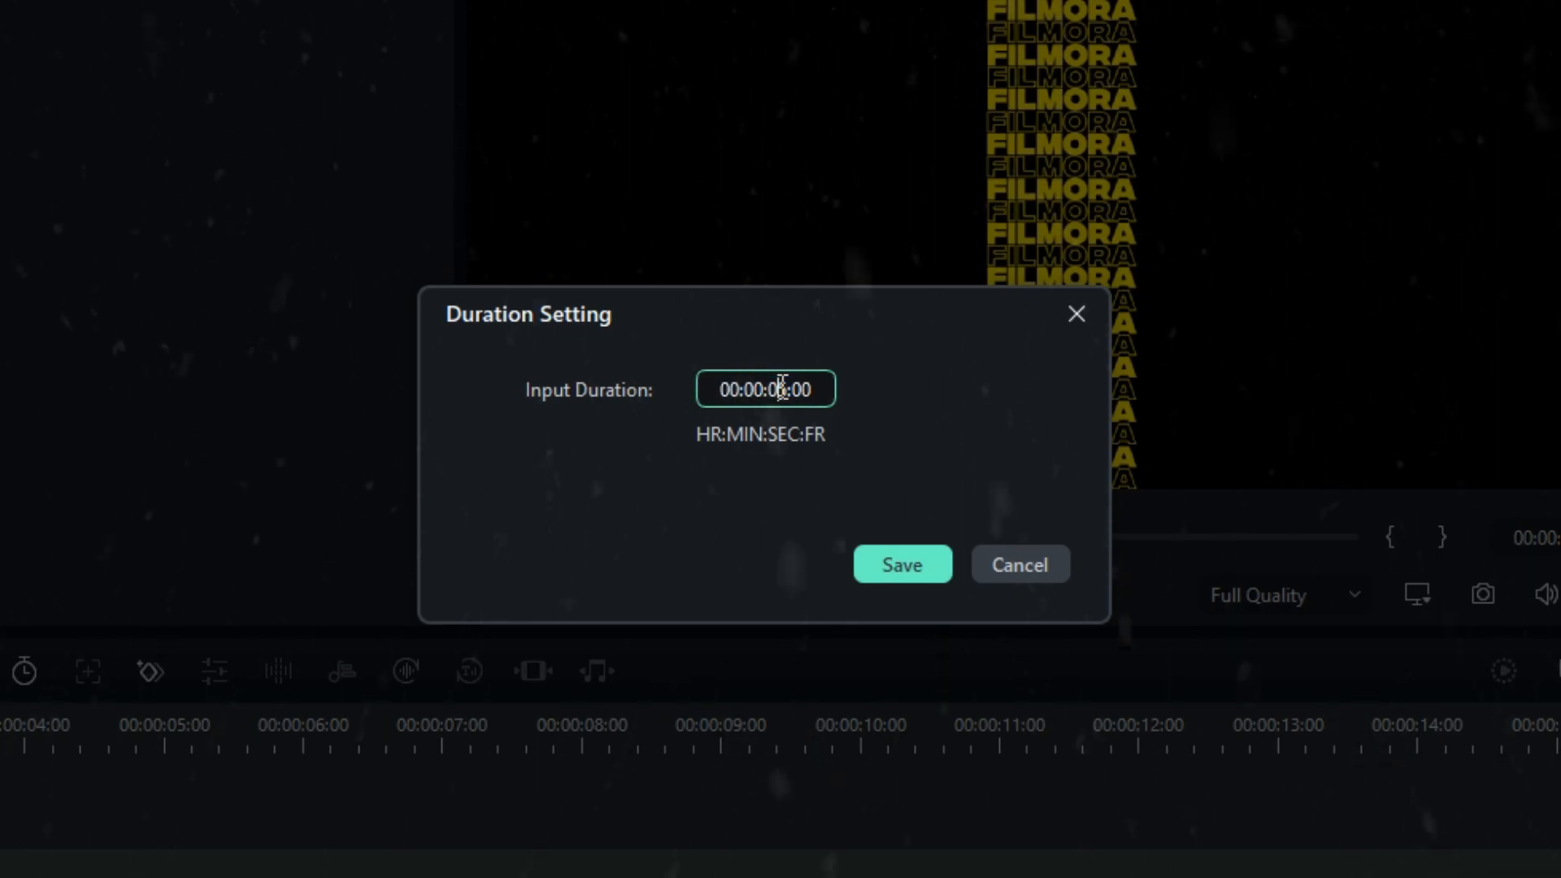
pyautogui.write('0')
pyautogui.press('Return')
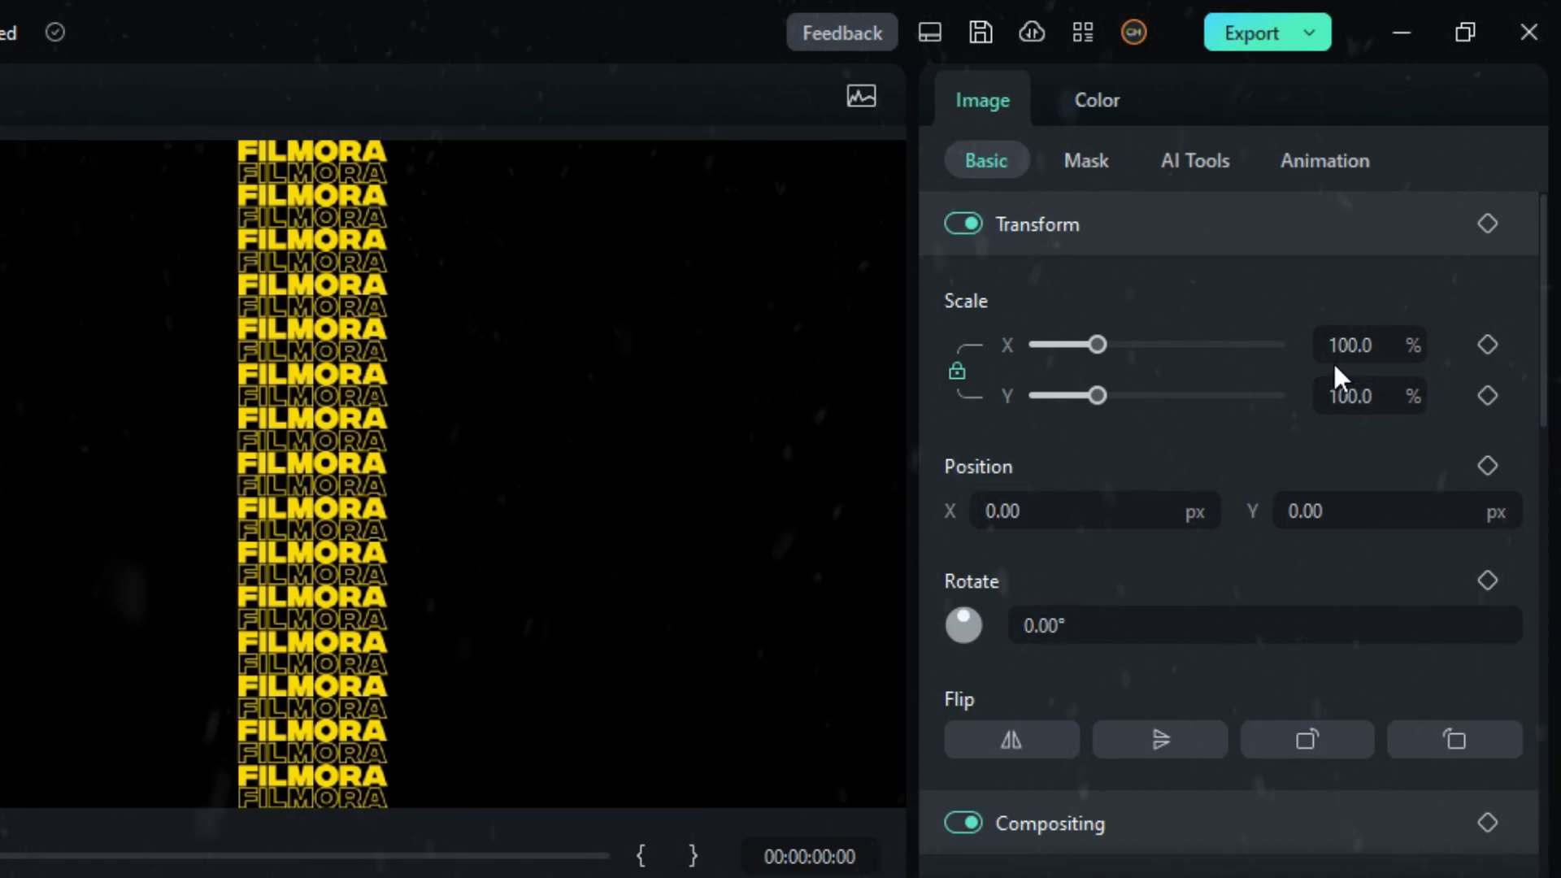
# Scale the Untitled-2 clip to 300% and animate its vertical position from its start to about -420 px at 10 seconds.
pyautogui.click(1351, 345)
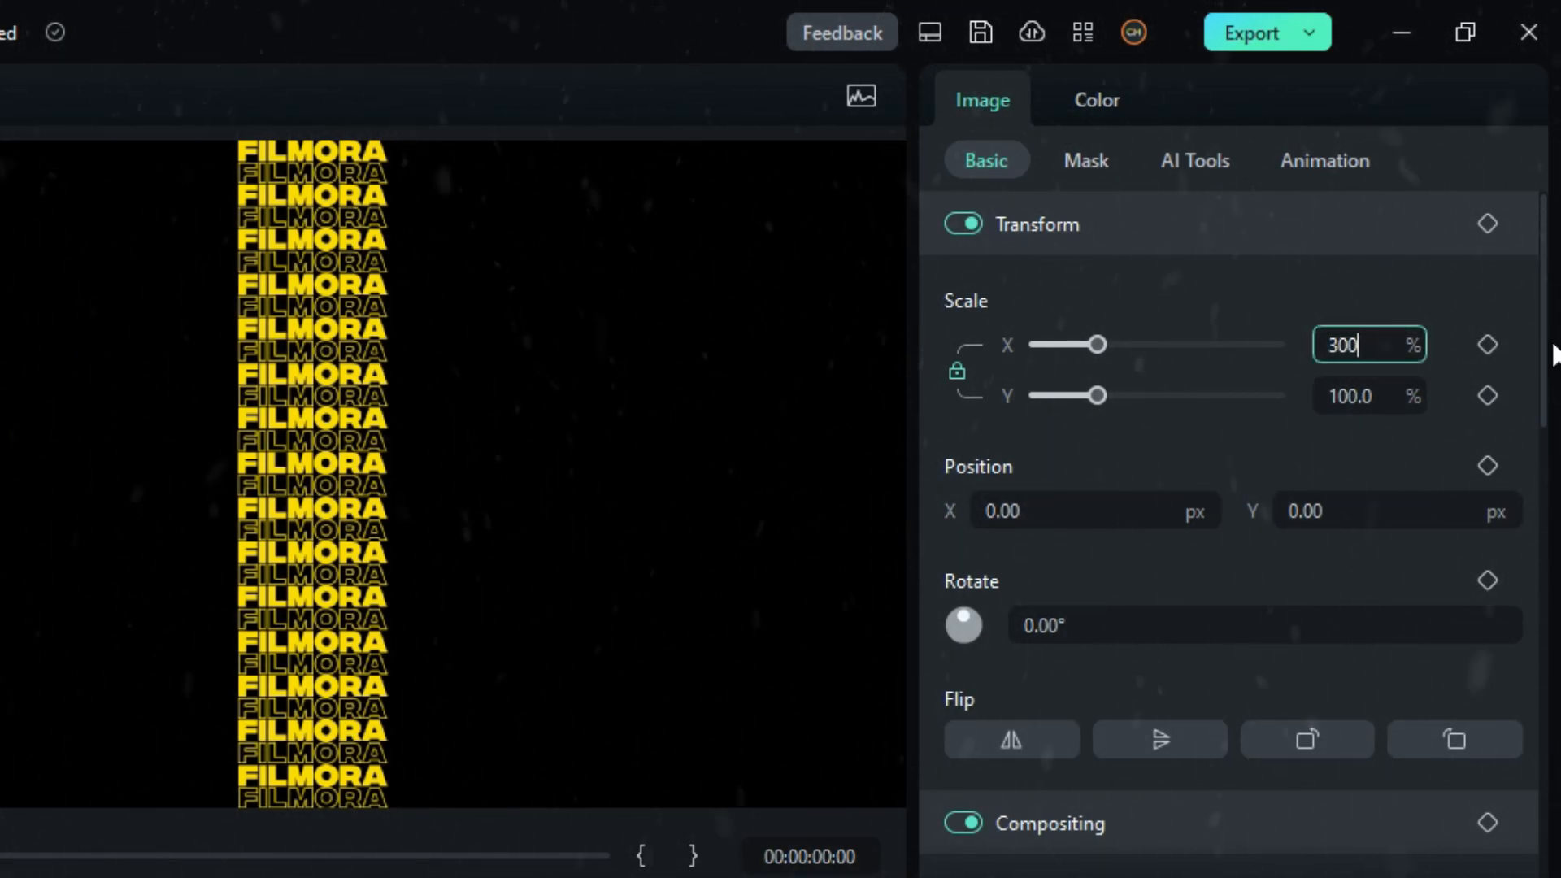
pyautogui.press('Return')
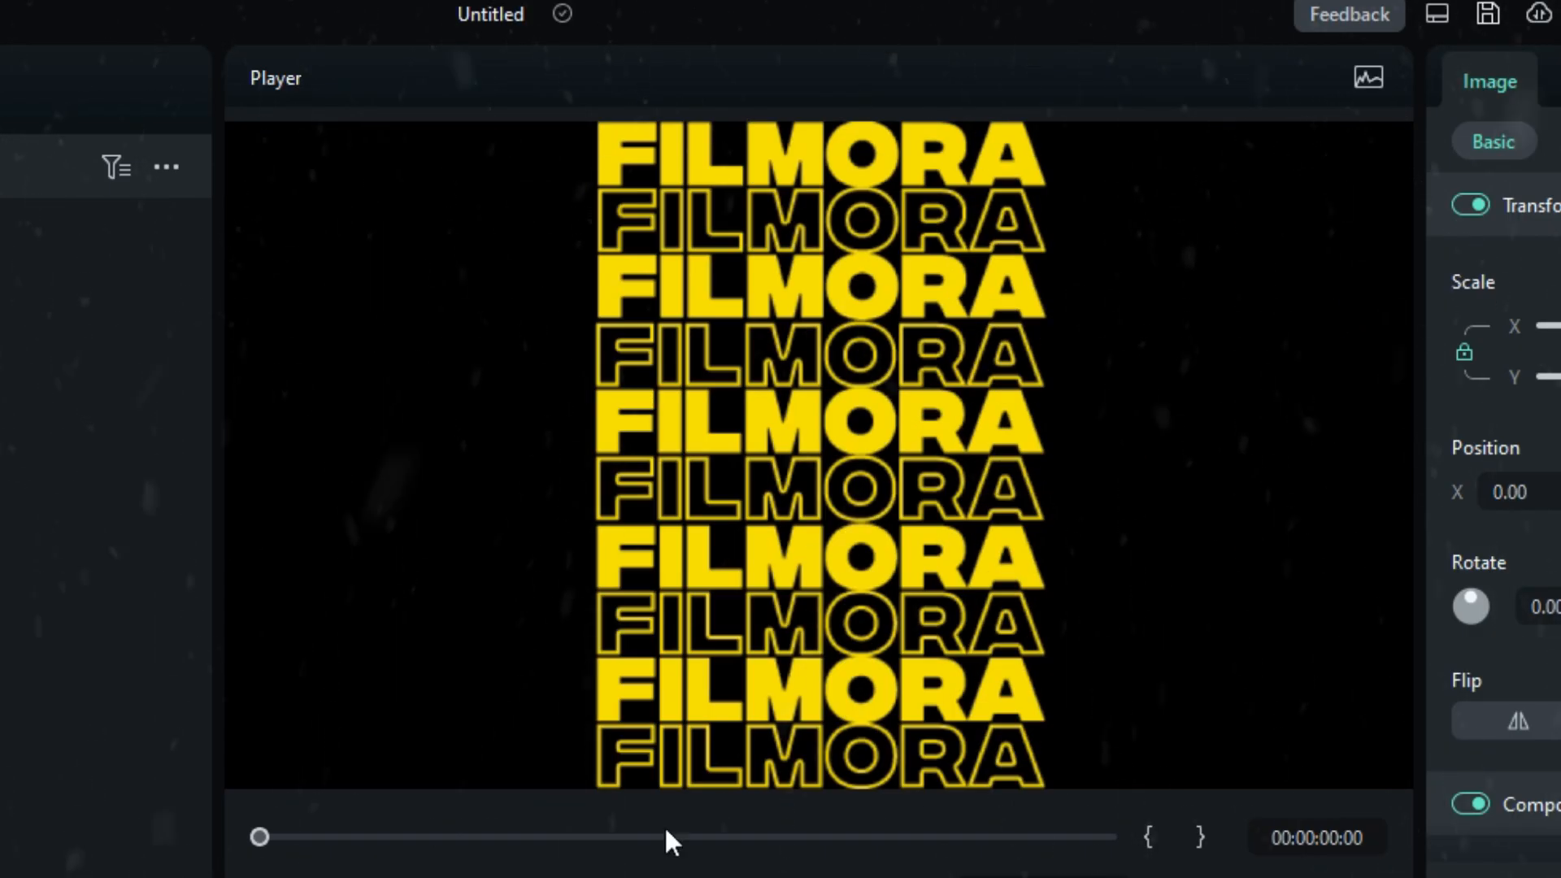
pyautogui.moveTo(752, 691); pyautogui.dragTo(840, 408)
pyautogui.moveTo(761, 303); pyautogui.dragTo(755, 683)
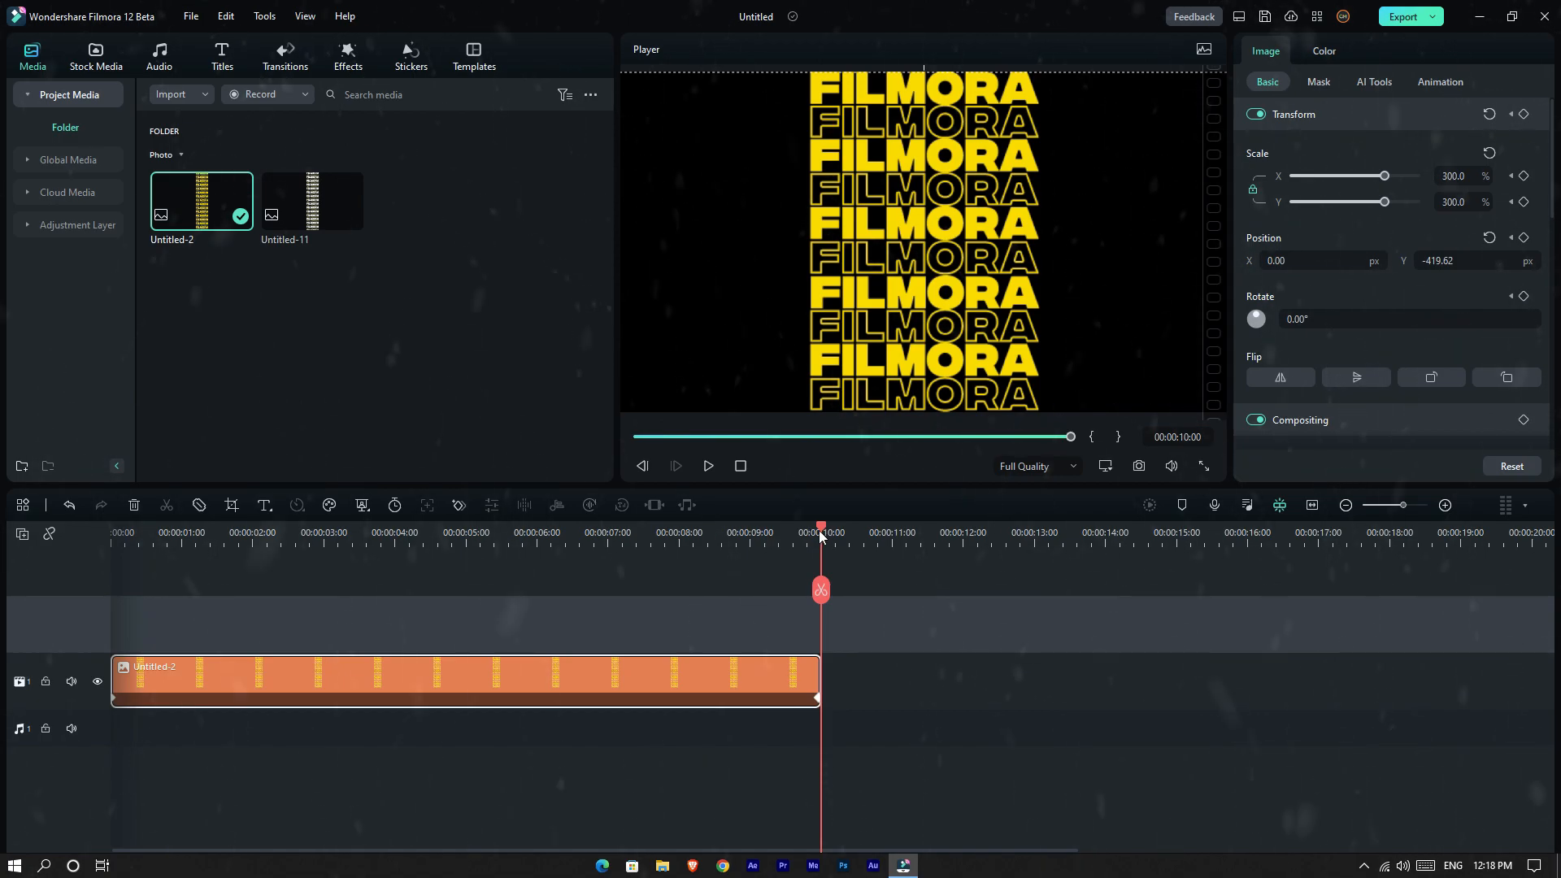
pyautogui.moveTo(821, 534); pyautogui.dragTo(633, 540)
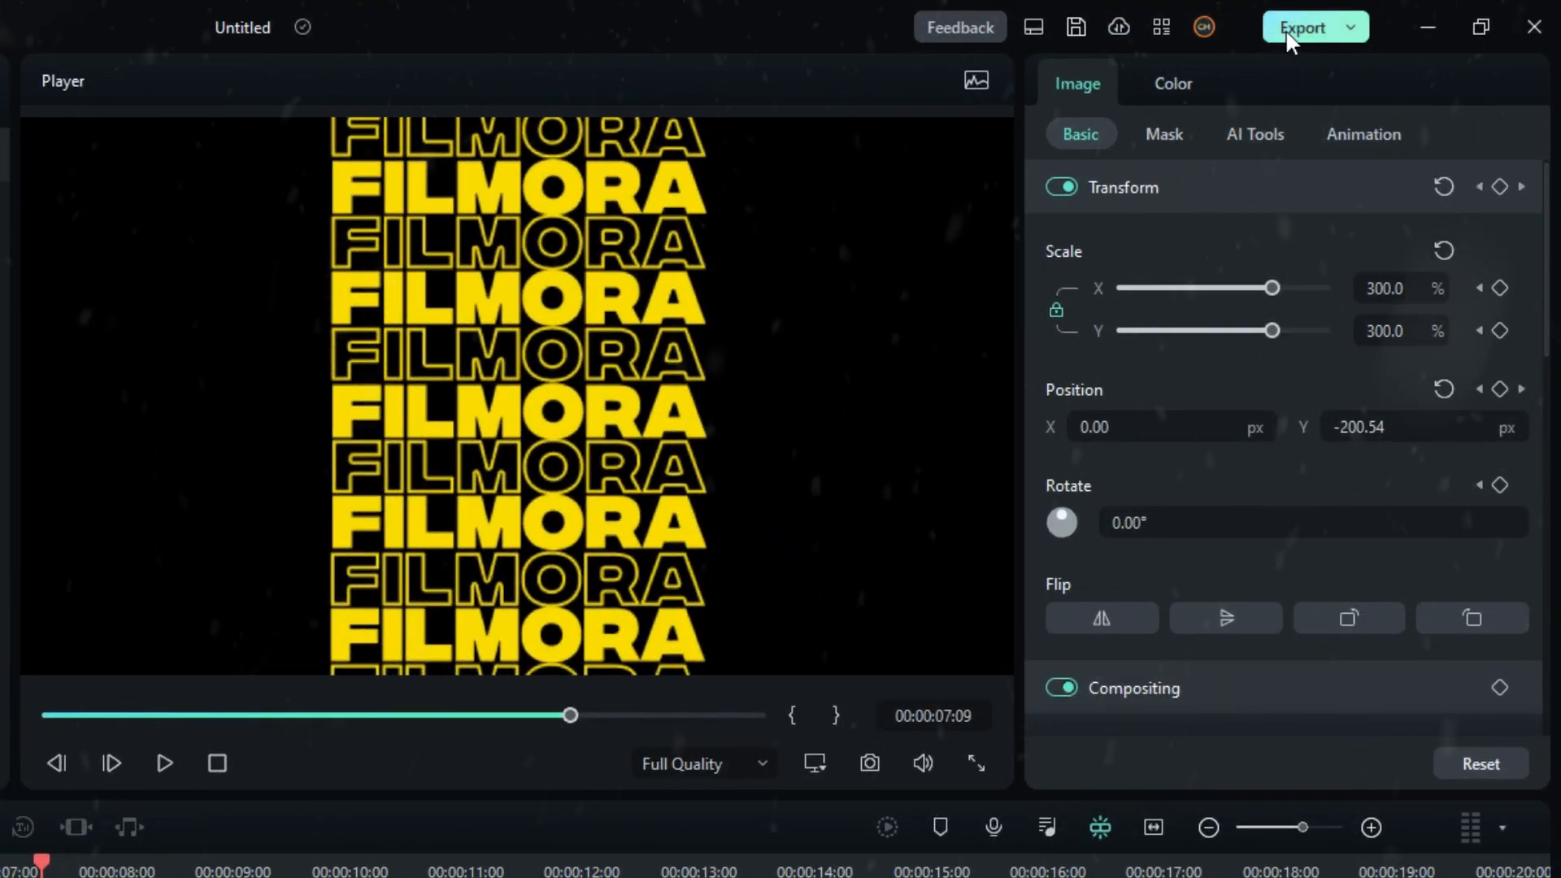
# Export the yellow text animation as an MP4 file named 1.
pyautogui.click(1283, 33)
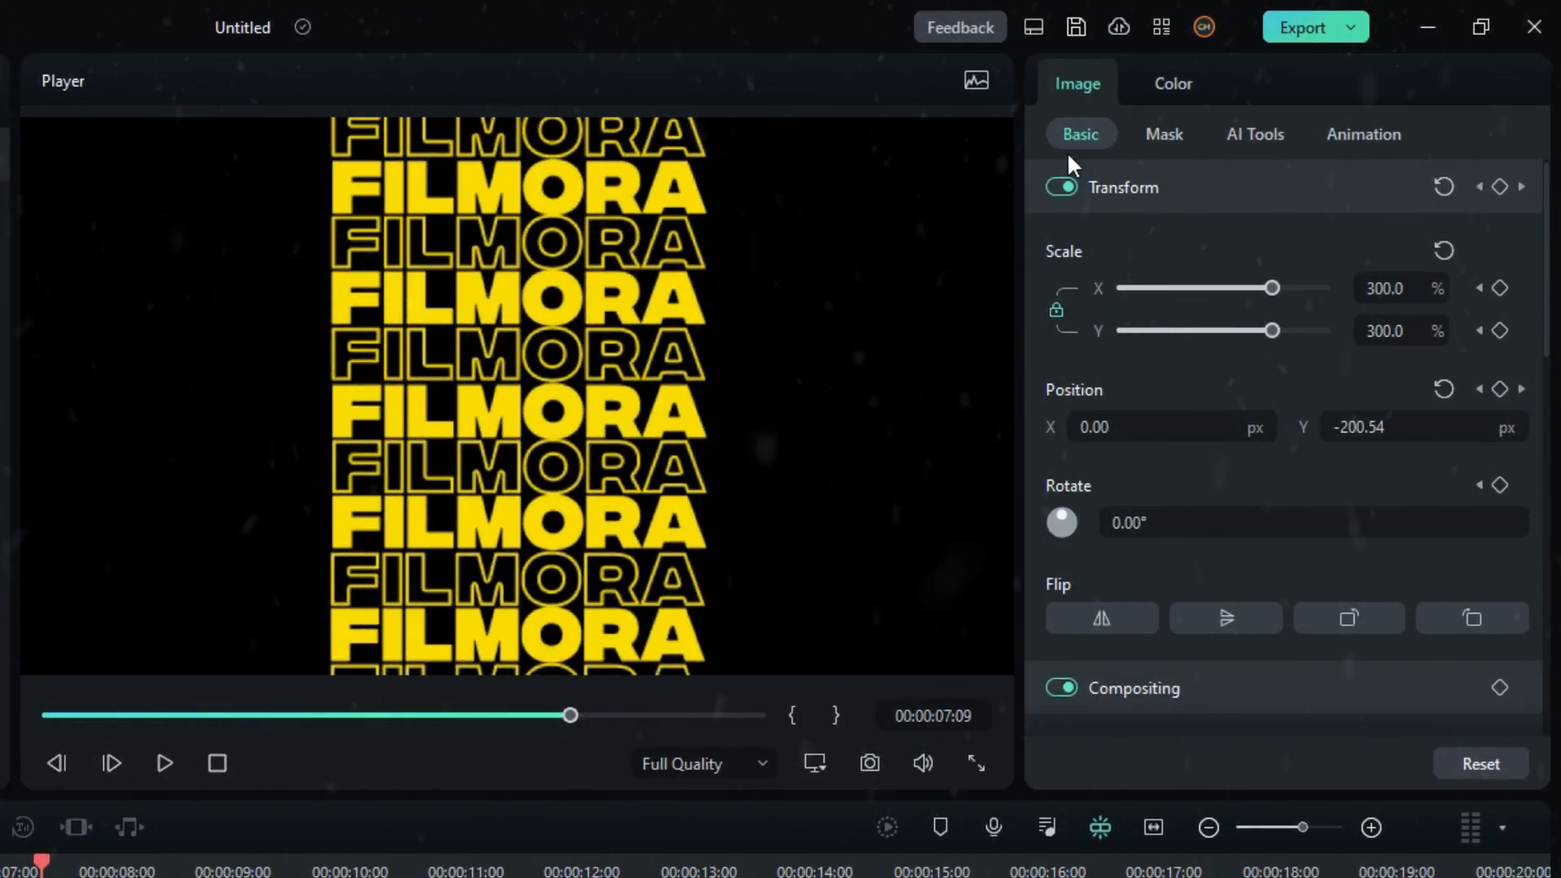
pyautogui.press('BackSpace')
pyautogui.write('1')
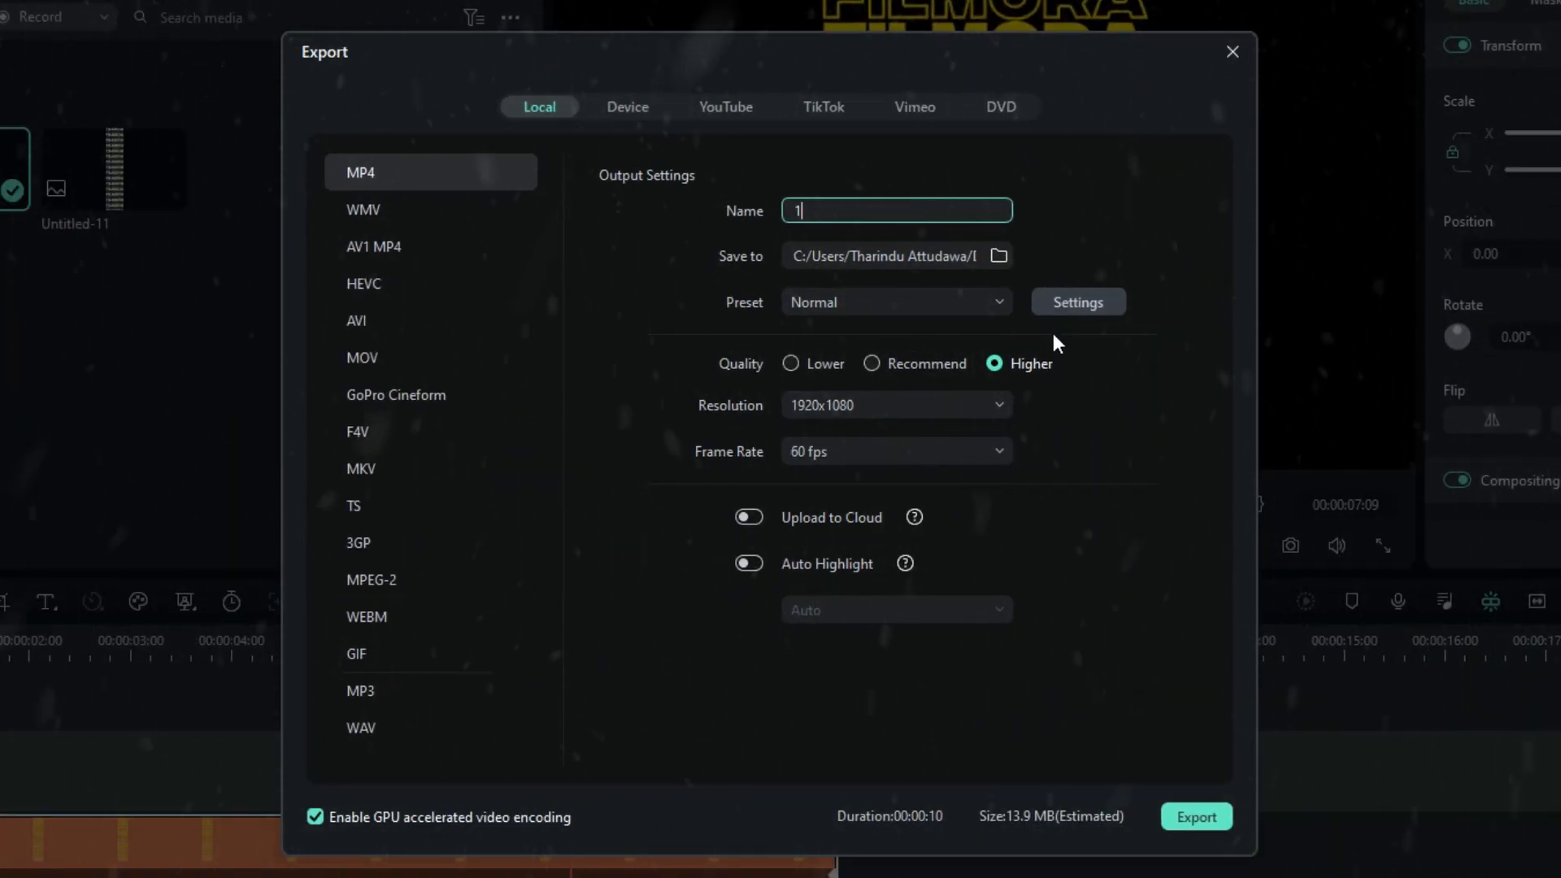
pyautogui.click(1195, 819)
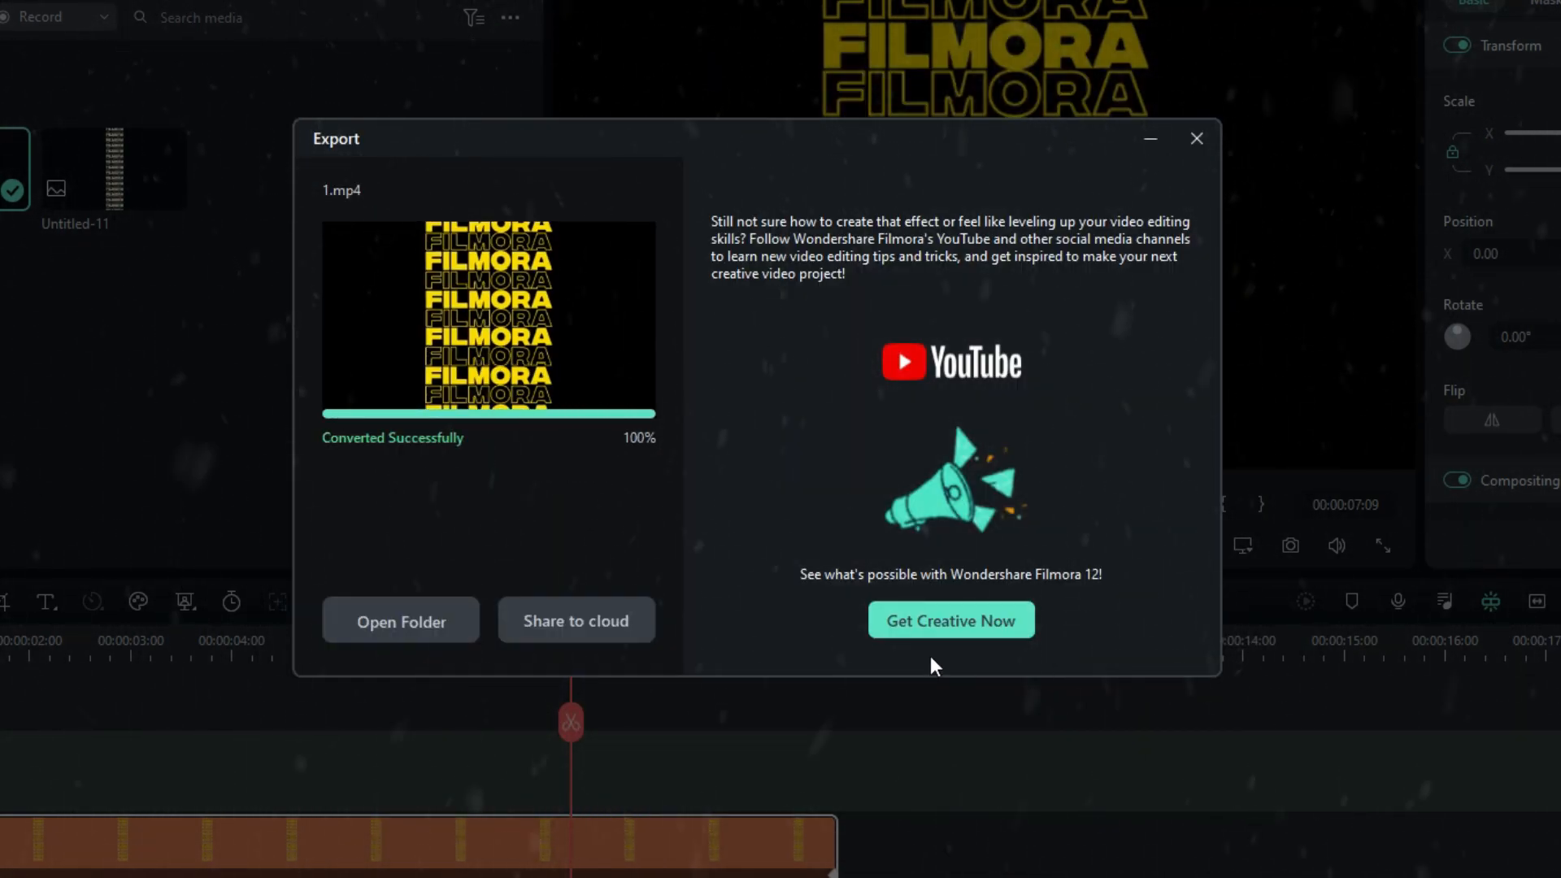
pyautogui.click(1193, 140)
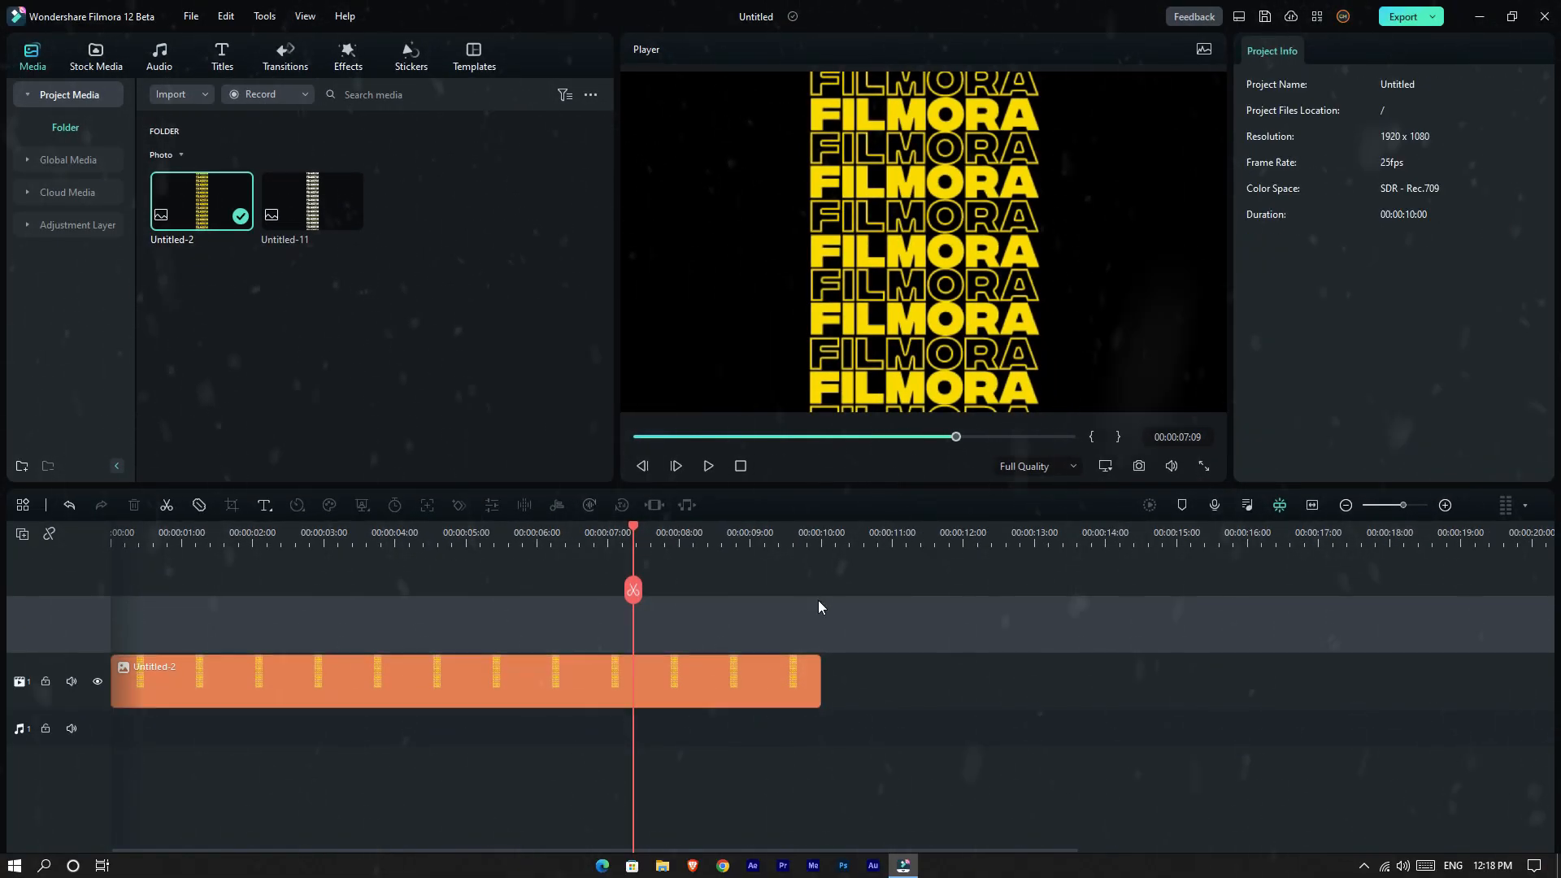
# Replace the timeline clip with Untitled-11 at the track start and set its duration to 10 seconds.
pyautogui.press('Delete')
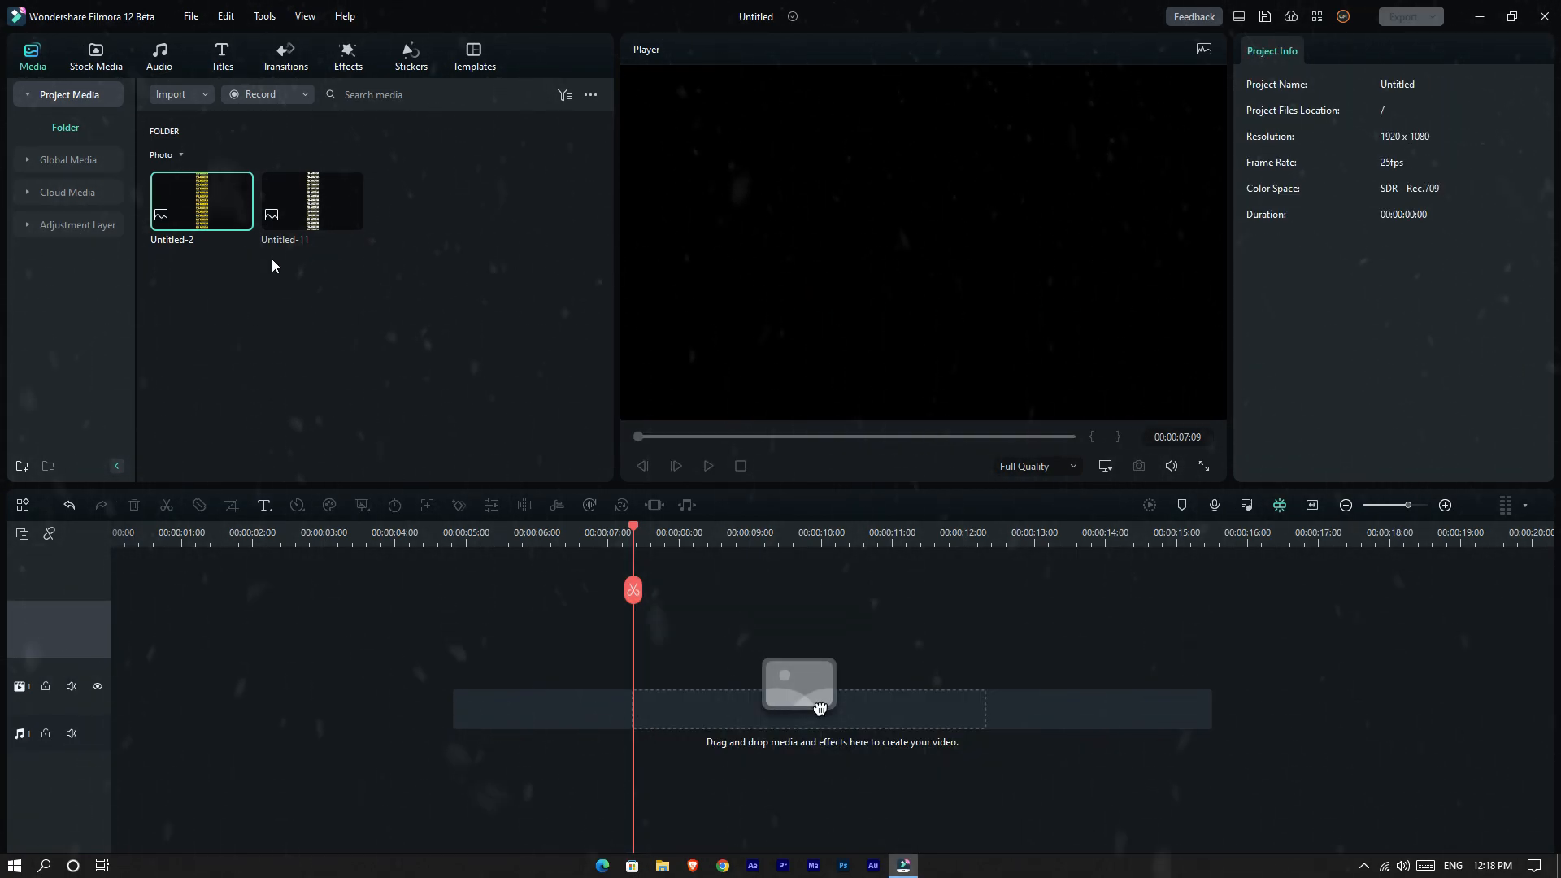
pyautogui.moveTo(306, 208); pyautogui.dragTo(118, 630)
pyautogui.click(395, 505)
pyautogui.write('10')
pyautogui.click(842, 450)
# Scale the Untitled-11 clip to 300% and add a transform keyframe at its start.
pyautogui.doubleClick(1451, 176)
pyautogui.write('300')
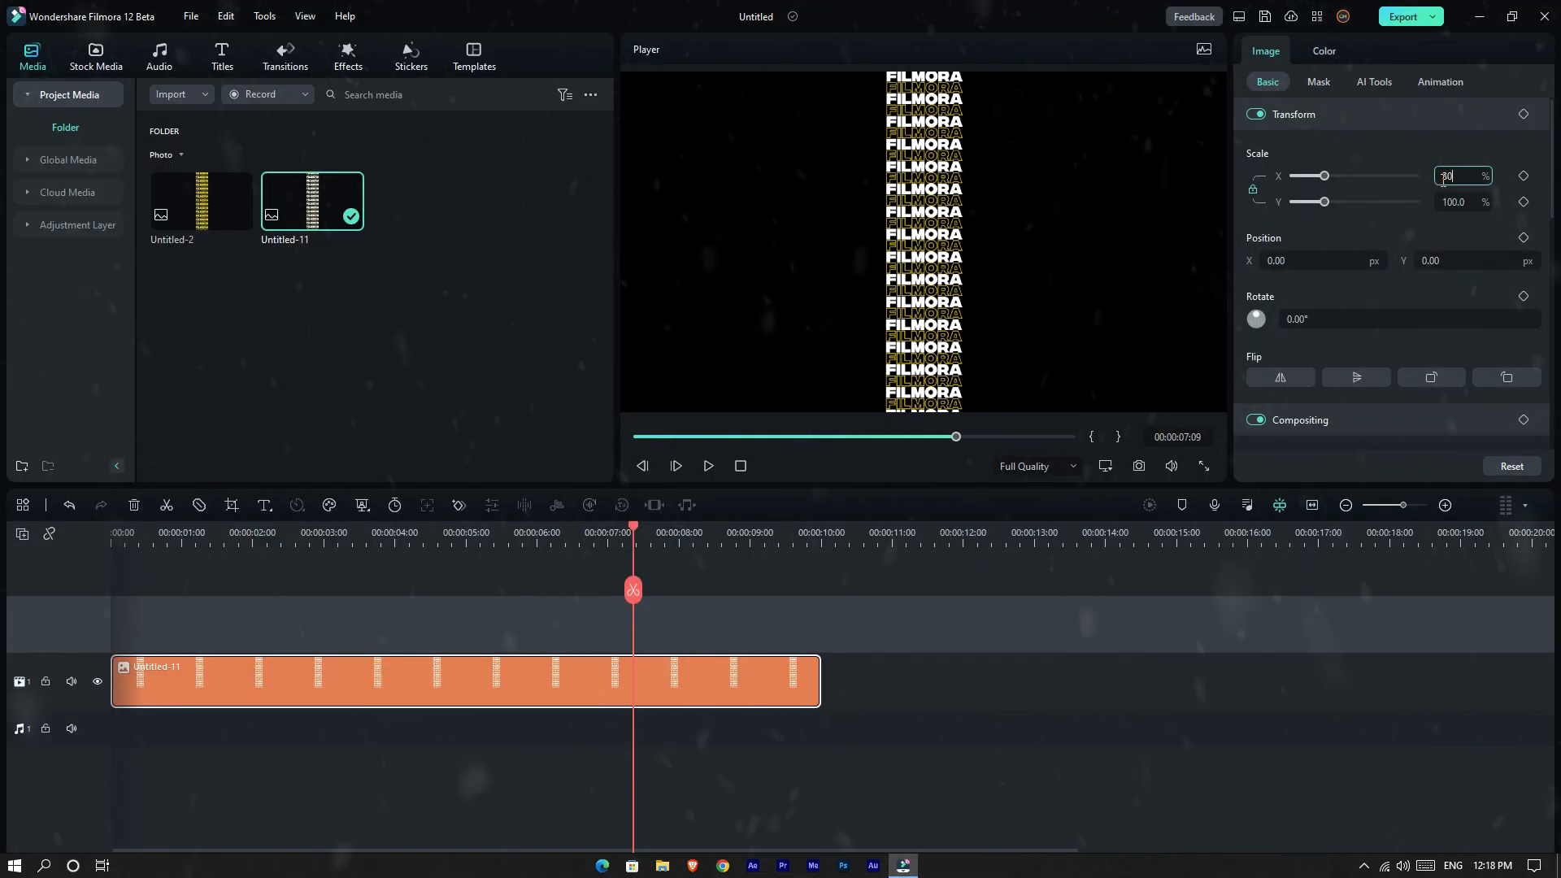
pyautogui.press('Return')
pyautogui.click(112, 543)
pyautogui.click(458, 506)
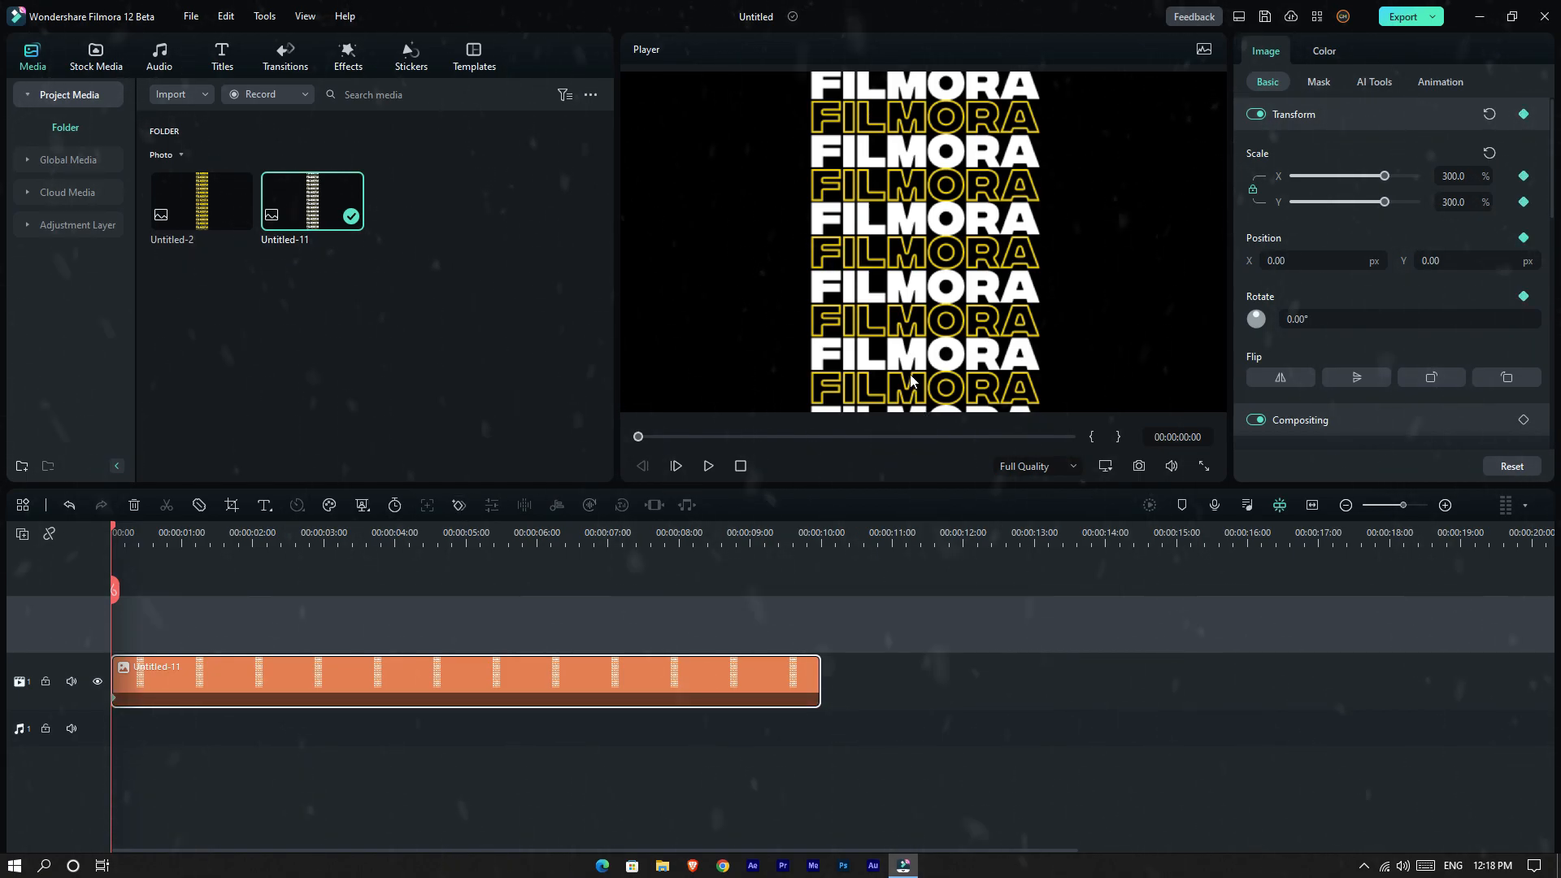
# Animate the Untitled-11 clip's vertical position from its start to about -398 px at 10 seconds.
pyautogui.moveTo(909, 382); pyautogui.dragTo(902, 30)
pyautogui.press('End')
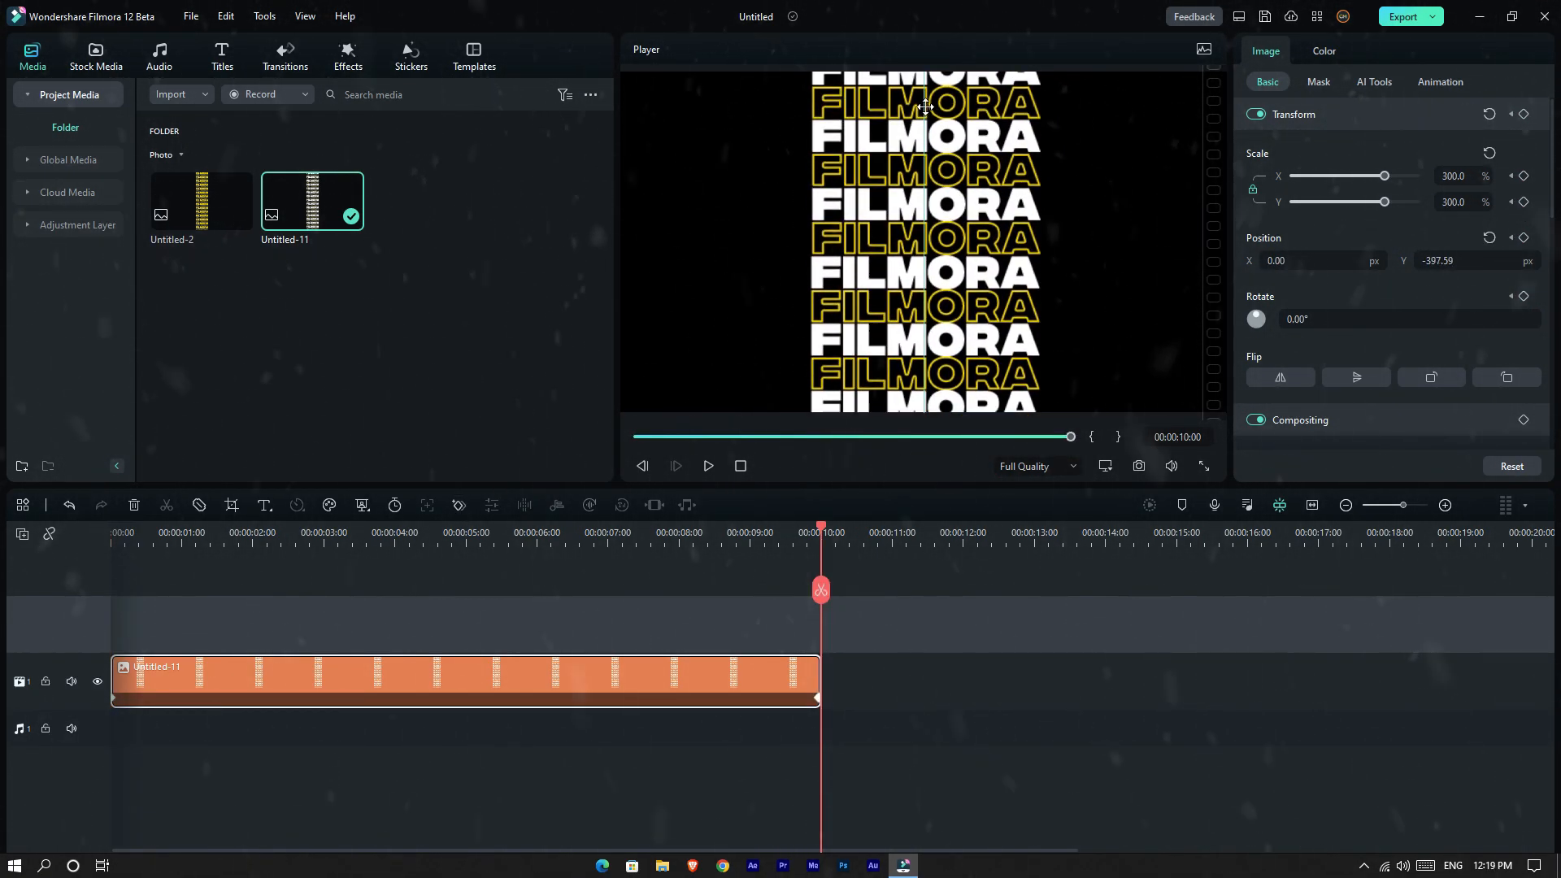
pyautogui.click(257, 545)
pyautogui.moveTo(257, 556); pyautogui.dragTo(478, 555)
# Export the white text animation as an MP4 file named 2 and open its output folder.
pyautogui.click(1404, 17)
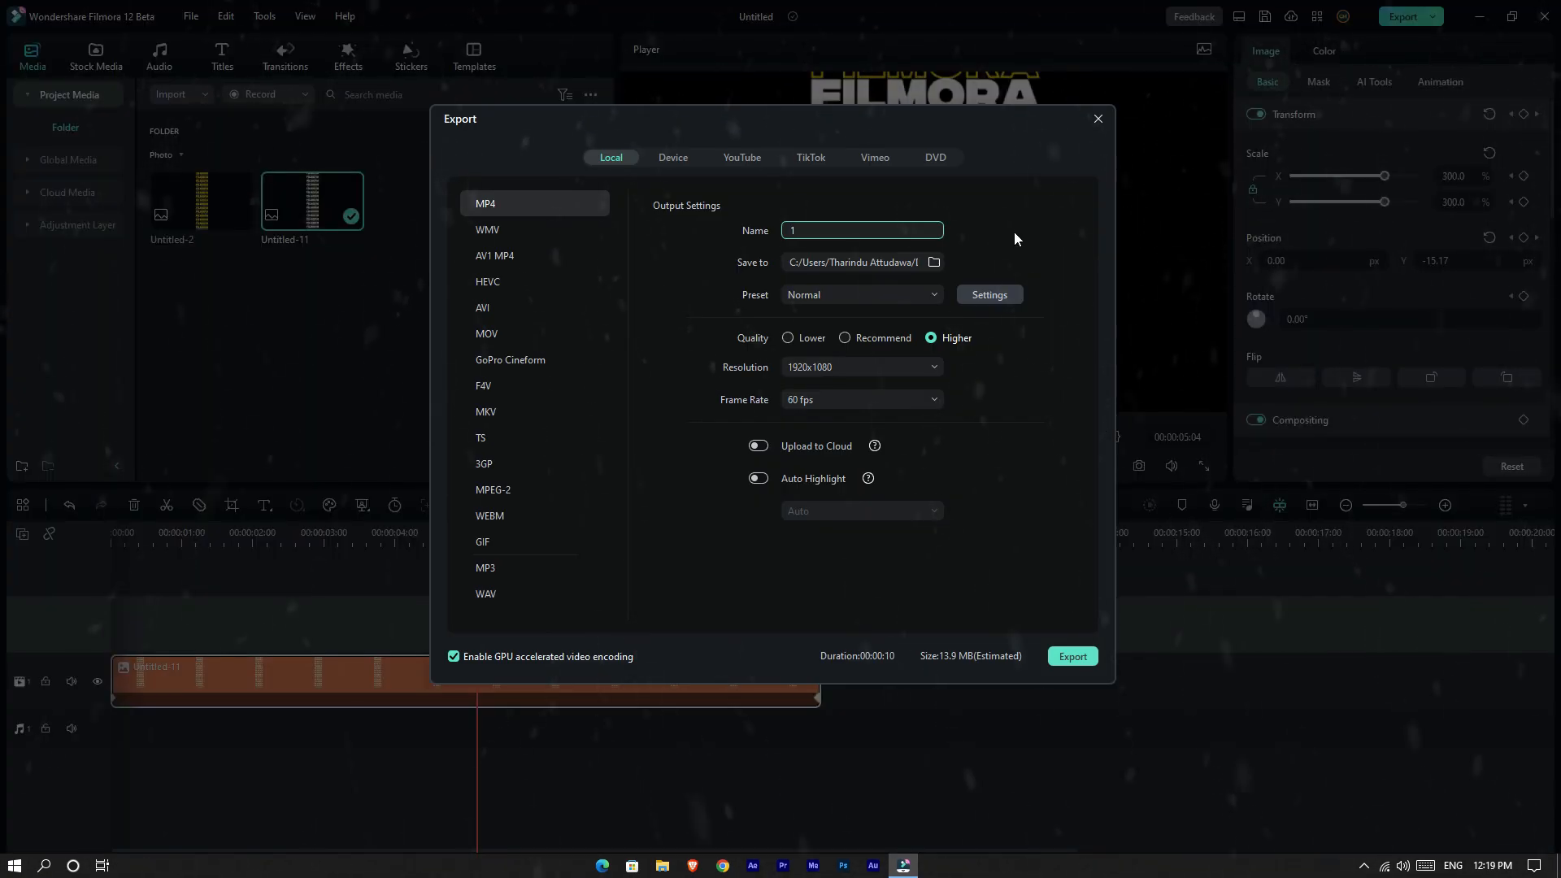
pyautogui.click(1073, 657)
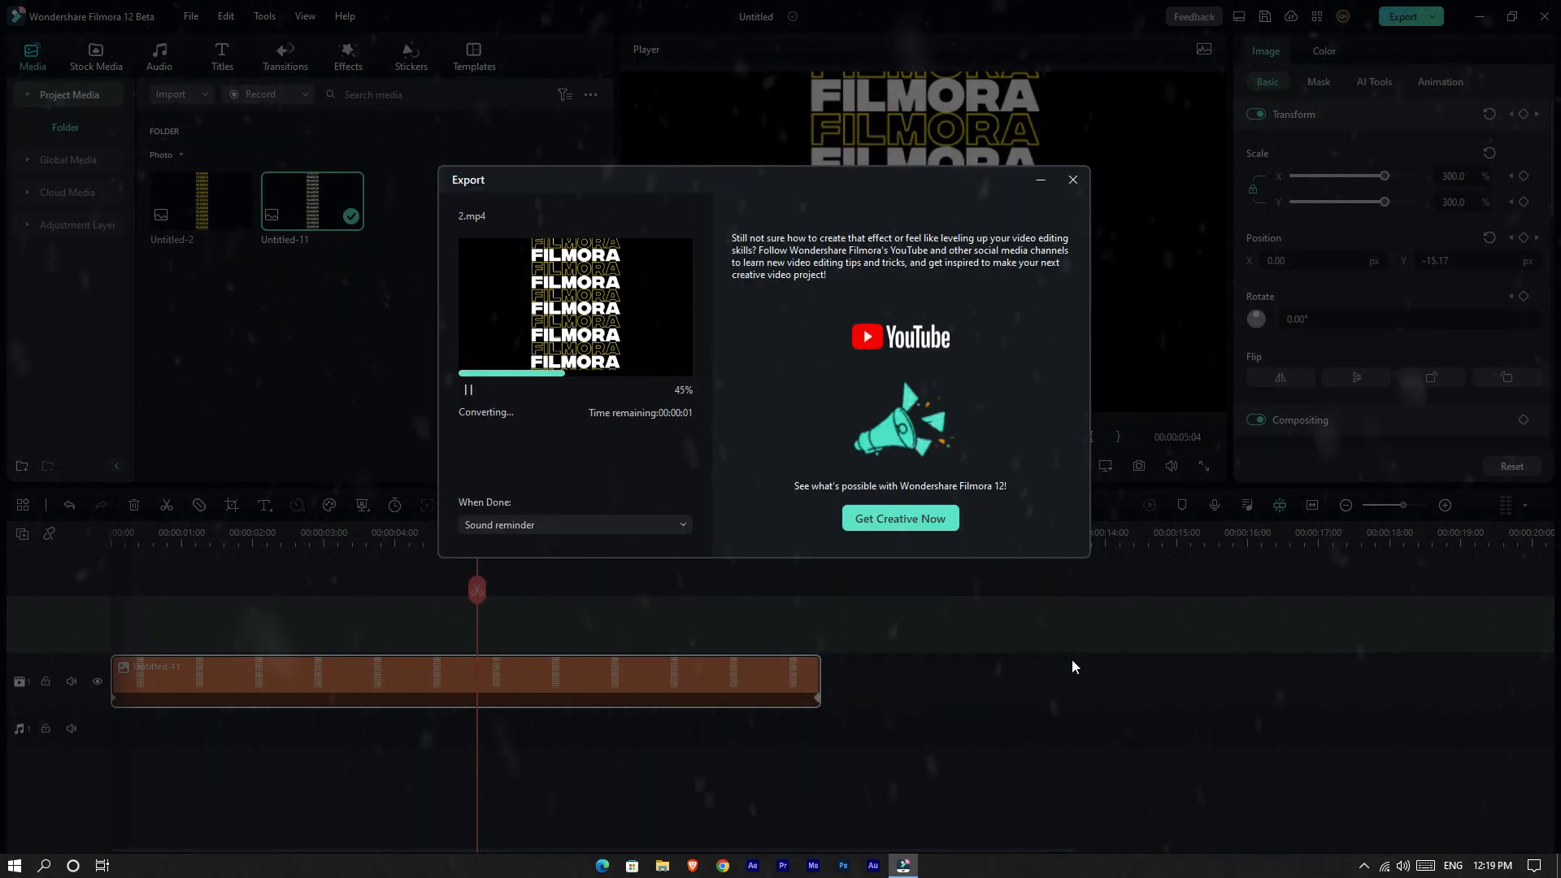
pyautogui.click(513, 519)
# Import the exported videos 1 and 2 from the Output folder into the project media.
pyautogui.moveTo(894, 164); pyautogui.dragTo(1088, 187)
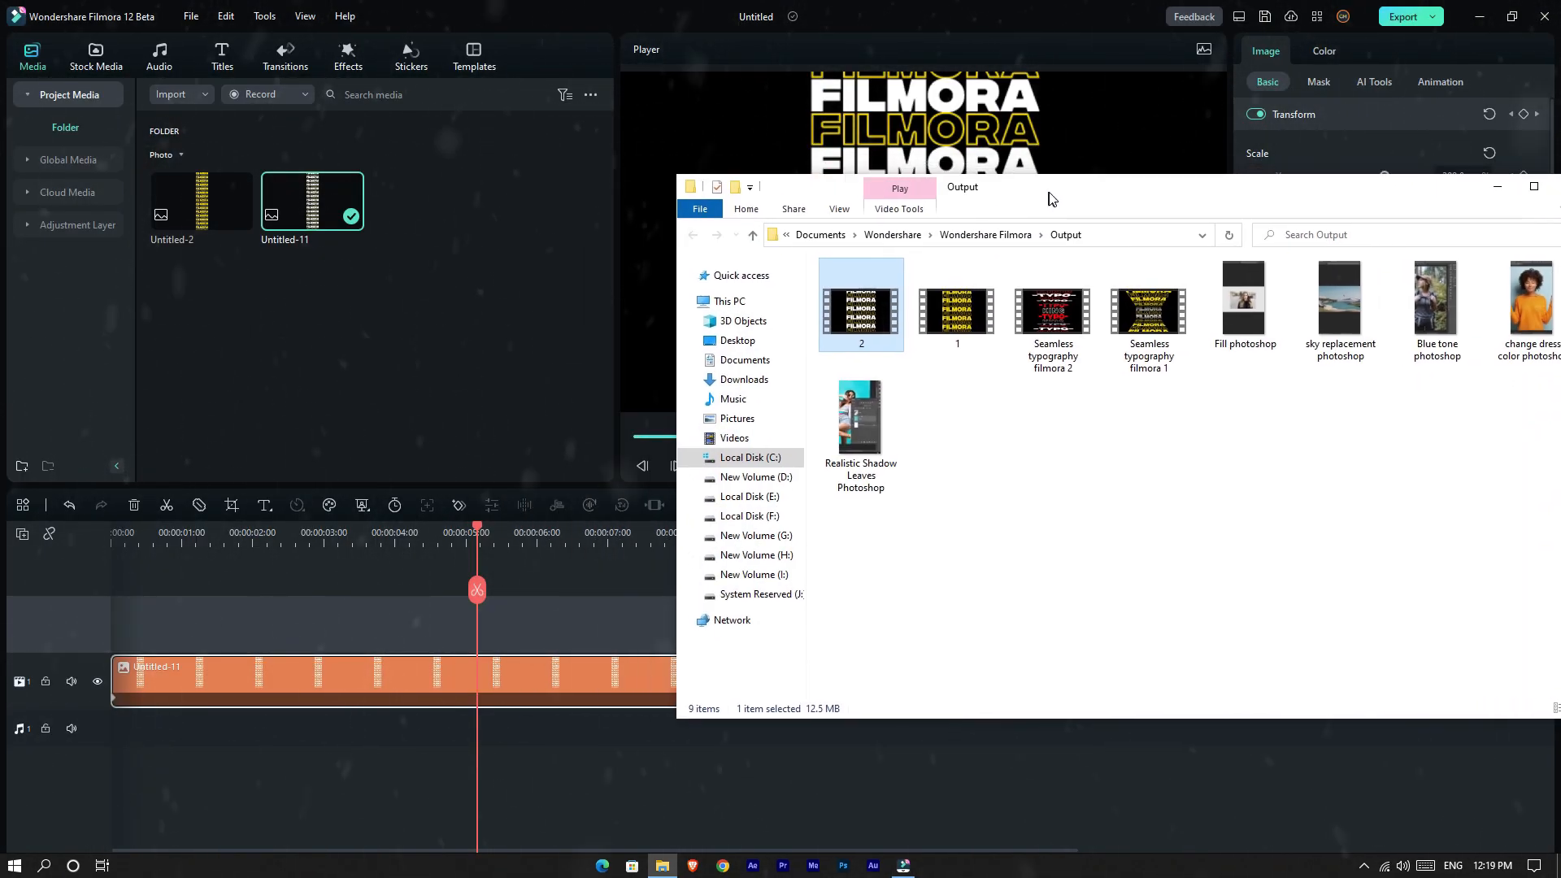
pyautogui.moveTo(826, 359); pyautogui.dragTo(437, 291)
pyautogui.click(479, 380)
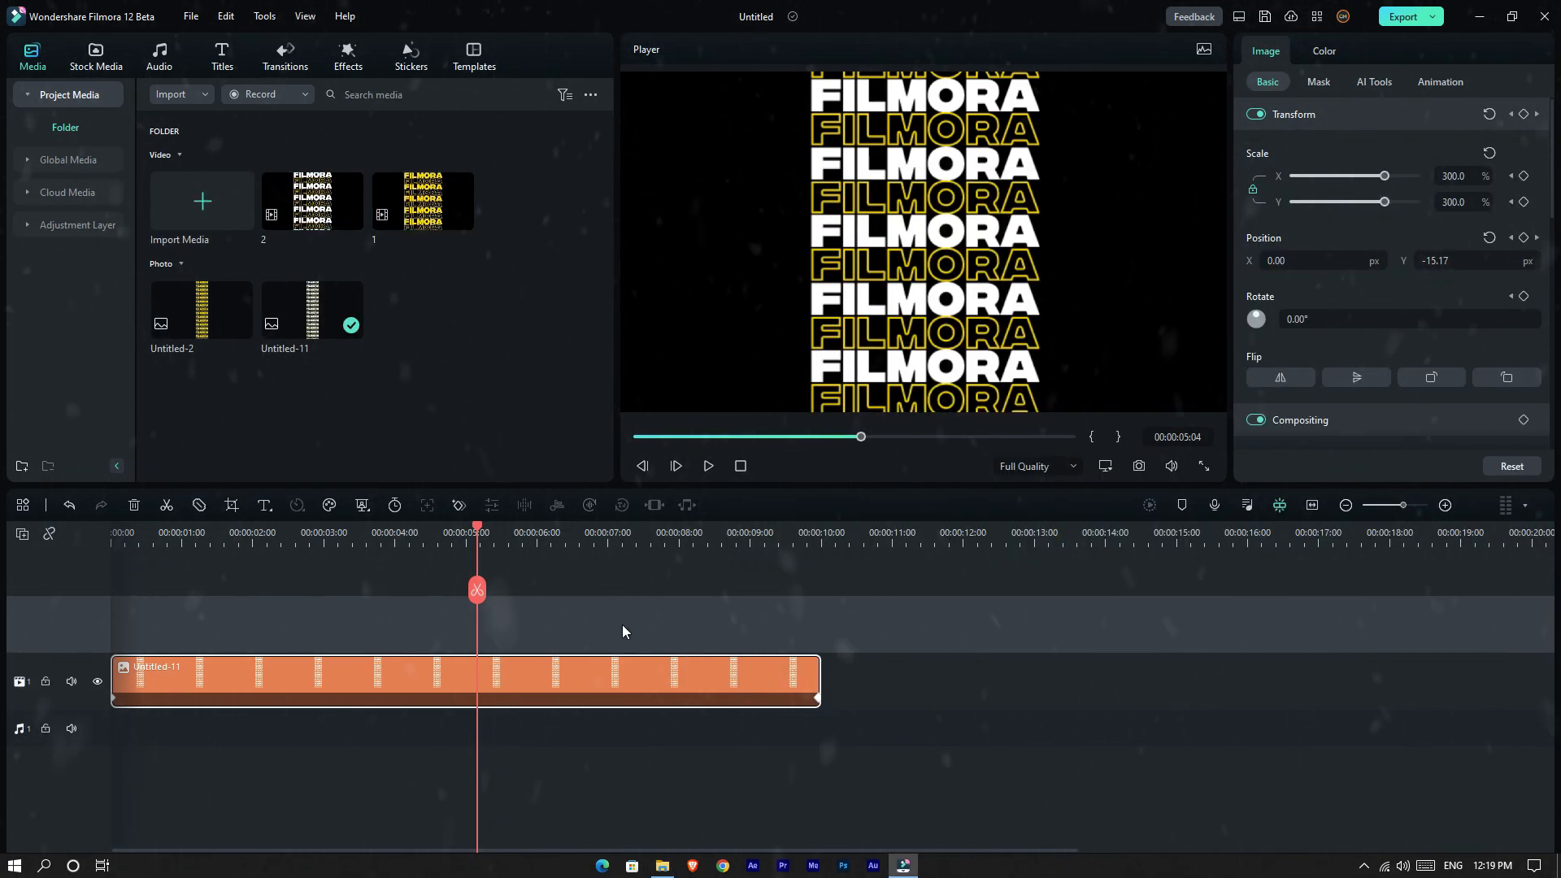
# Delete the Untitled-11 clip from the timeline and remove both images, Untitled-2 and Untitled-11, from the project media.
pyautogui.moveTo(658, 623); pyautogui.dragTo(508, 736)
pyautogui.press('Delete')
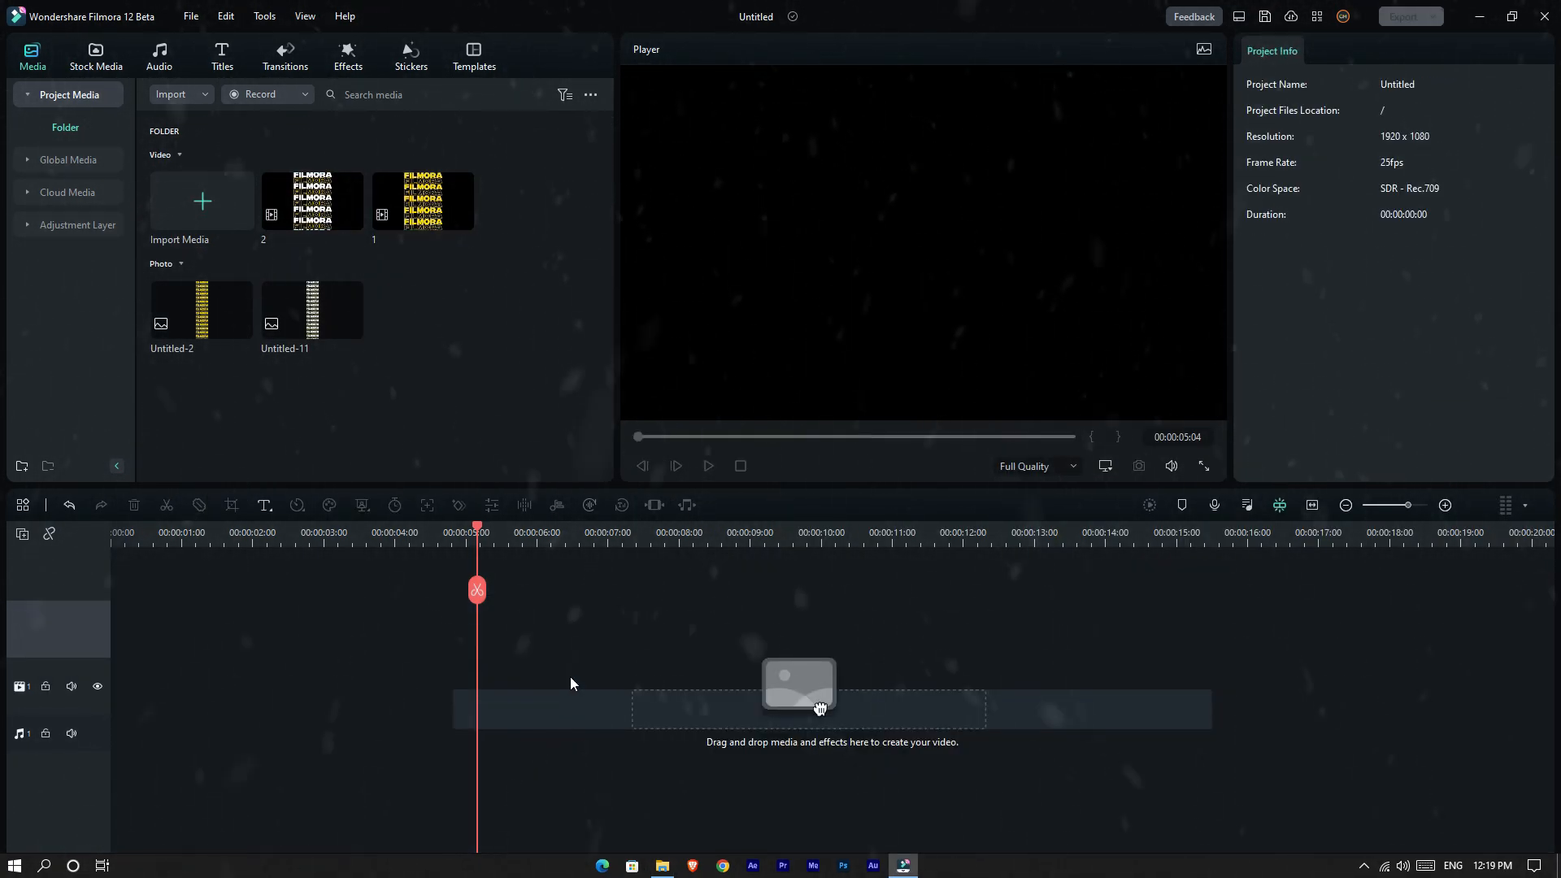
pyautogui.moveTo(207, 338); pyautogui.dragTo(192, 333)
pyautogui.press('Delete')
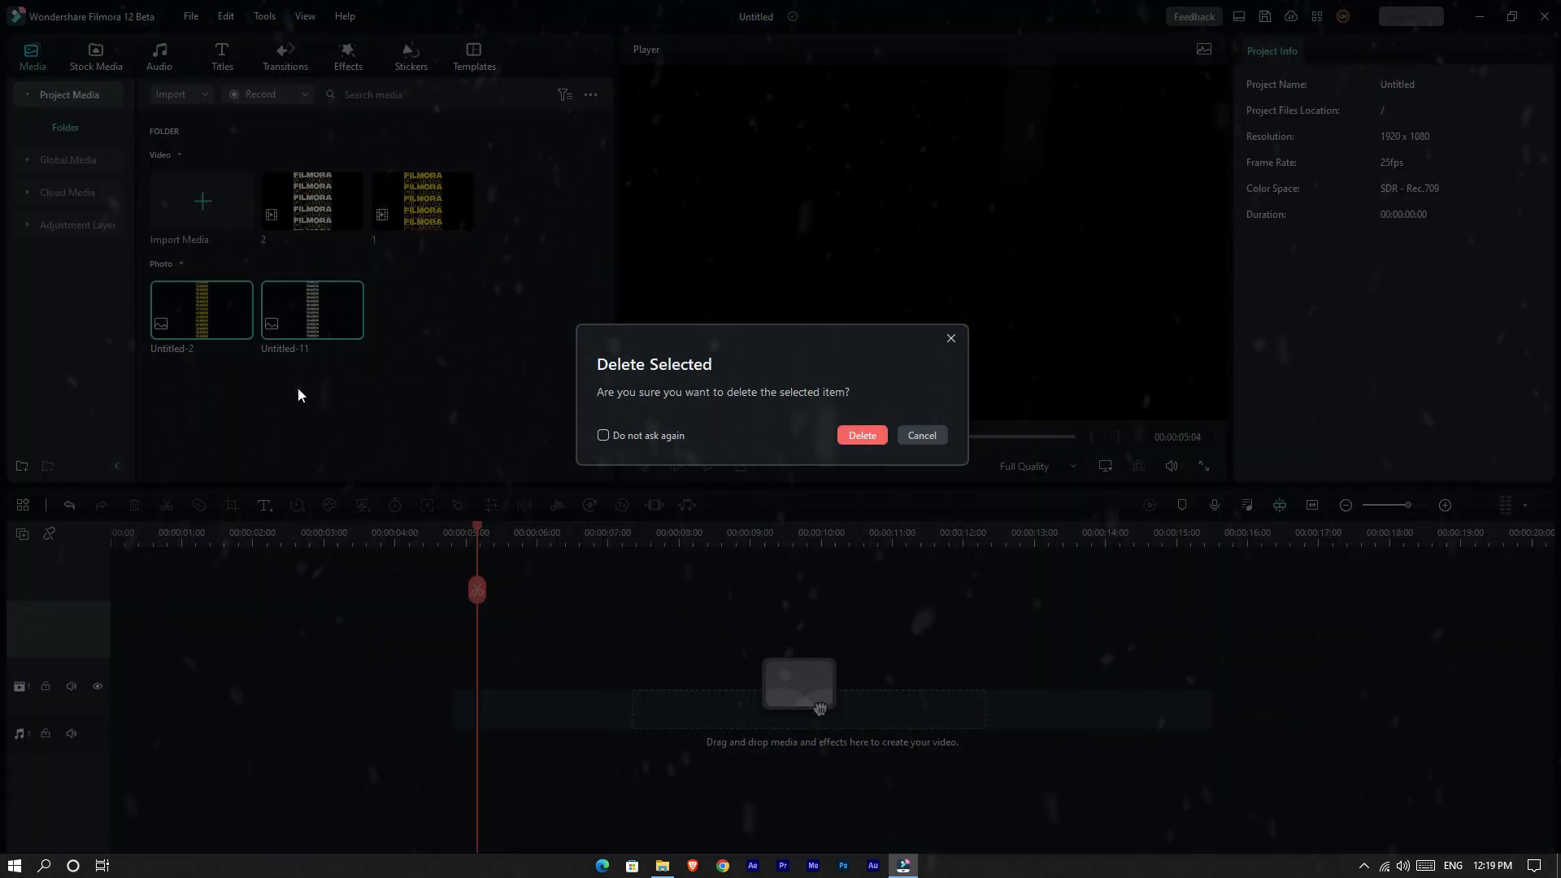
pyautogui.press('Return')
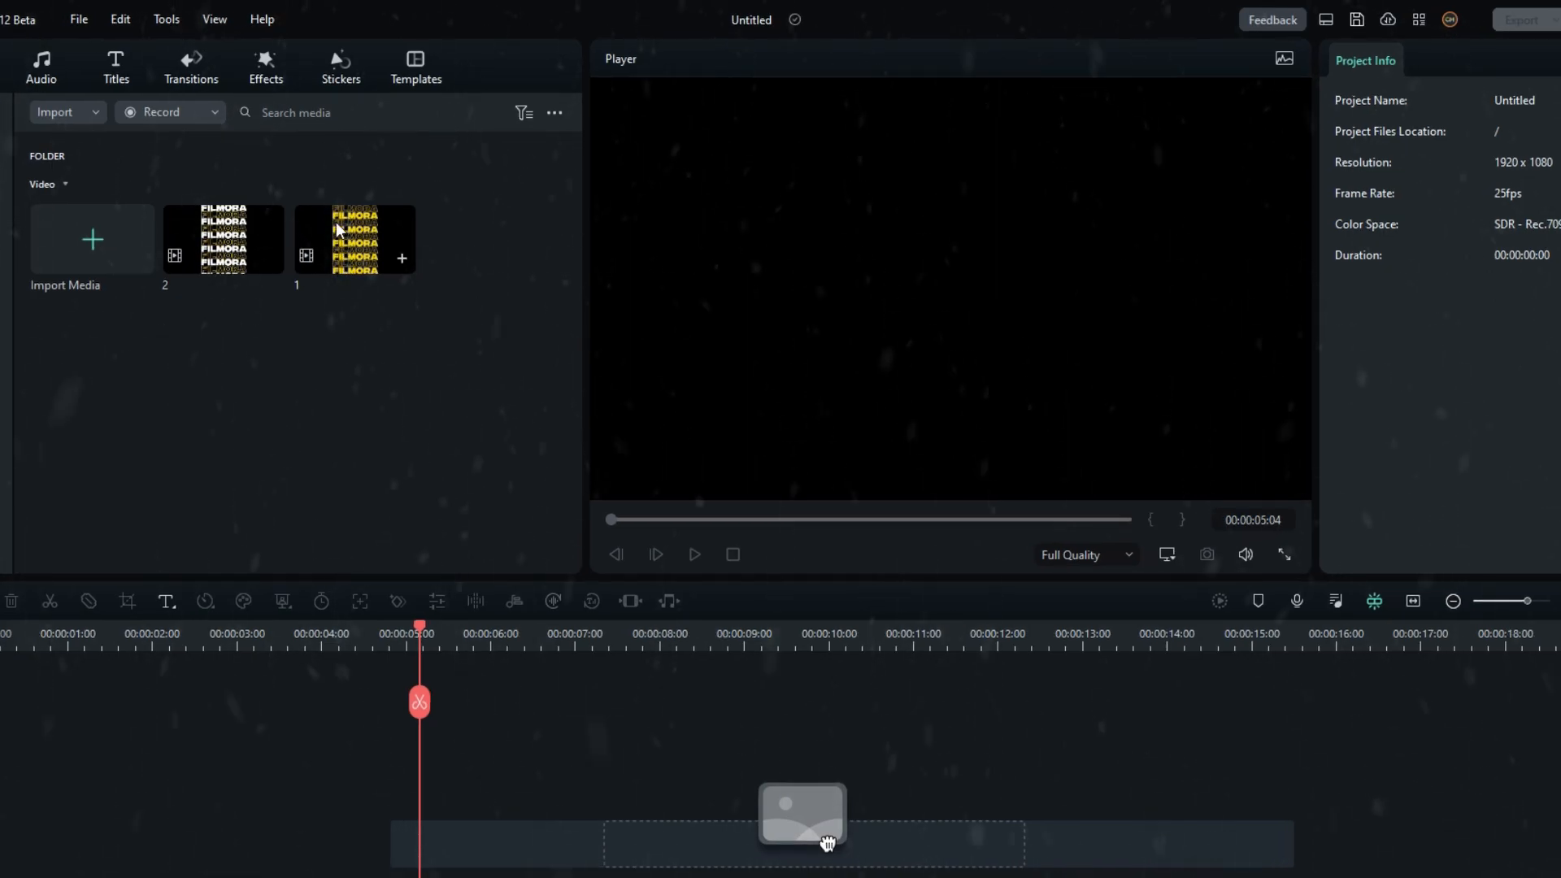
# Place video 1 at the start of the first video track and move the playhead to 00:00:04:08.
pyautogui.moveTo(339, 230); pyautogui.dragTo(11, 837)
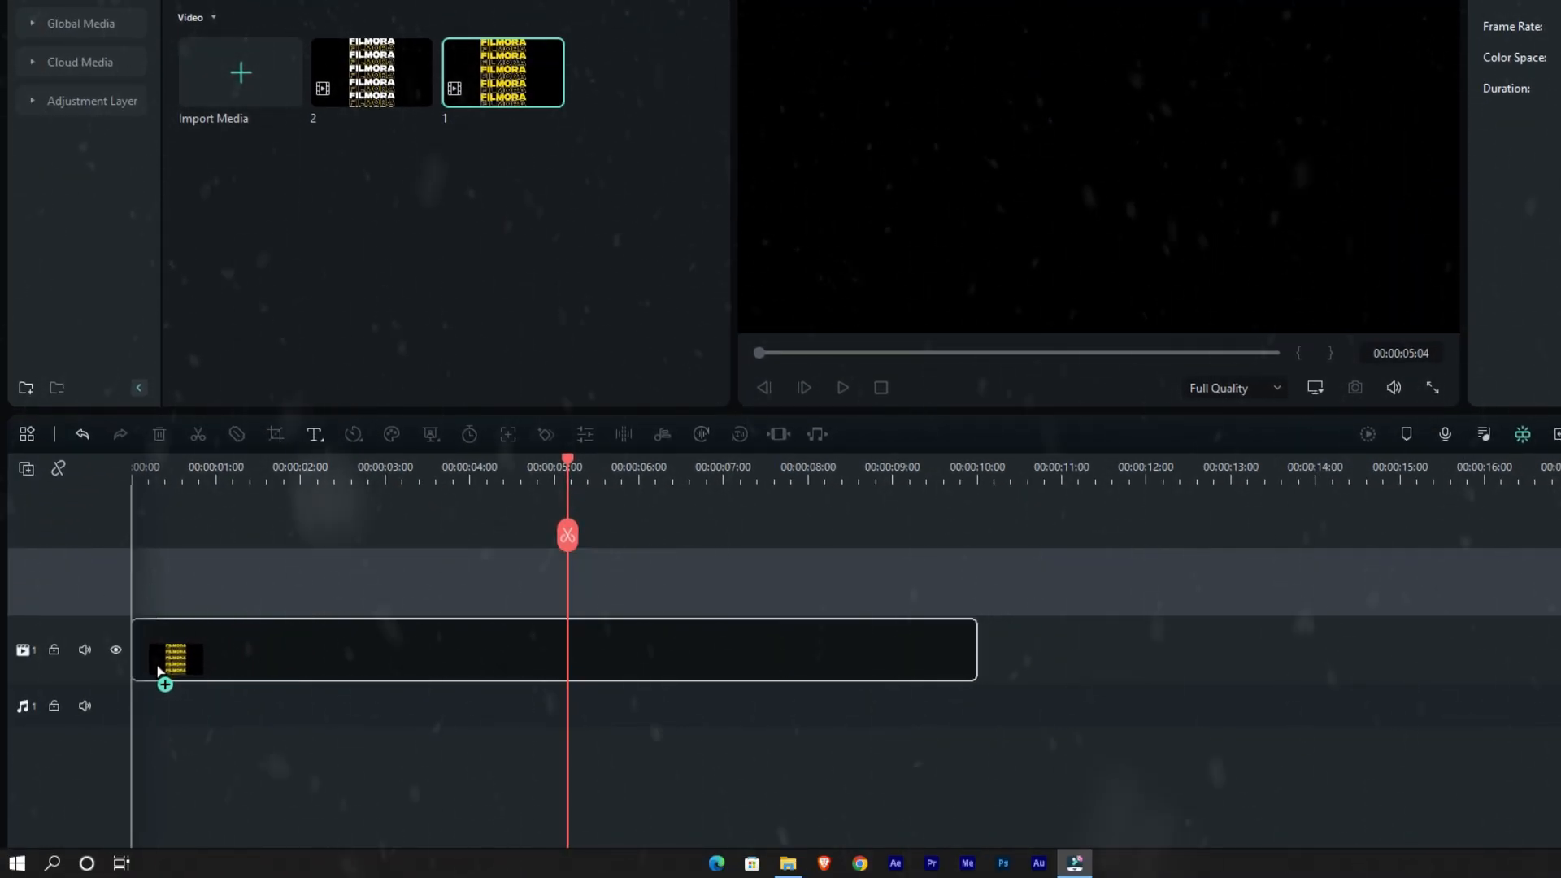
pyautogui.moveTo(158, 670); pyautogui.dragTo(163, 667)
pyautogui.moveTo(564, 460); pyautogui.dragTo(496, 505)
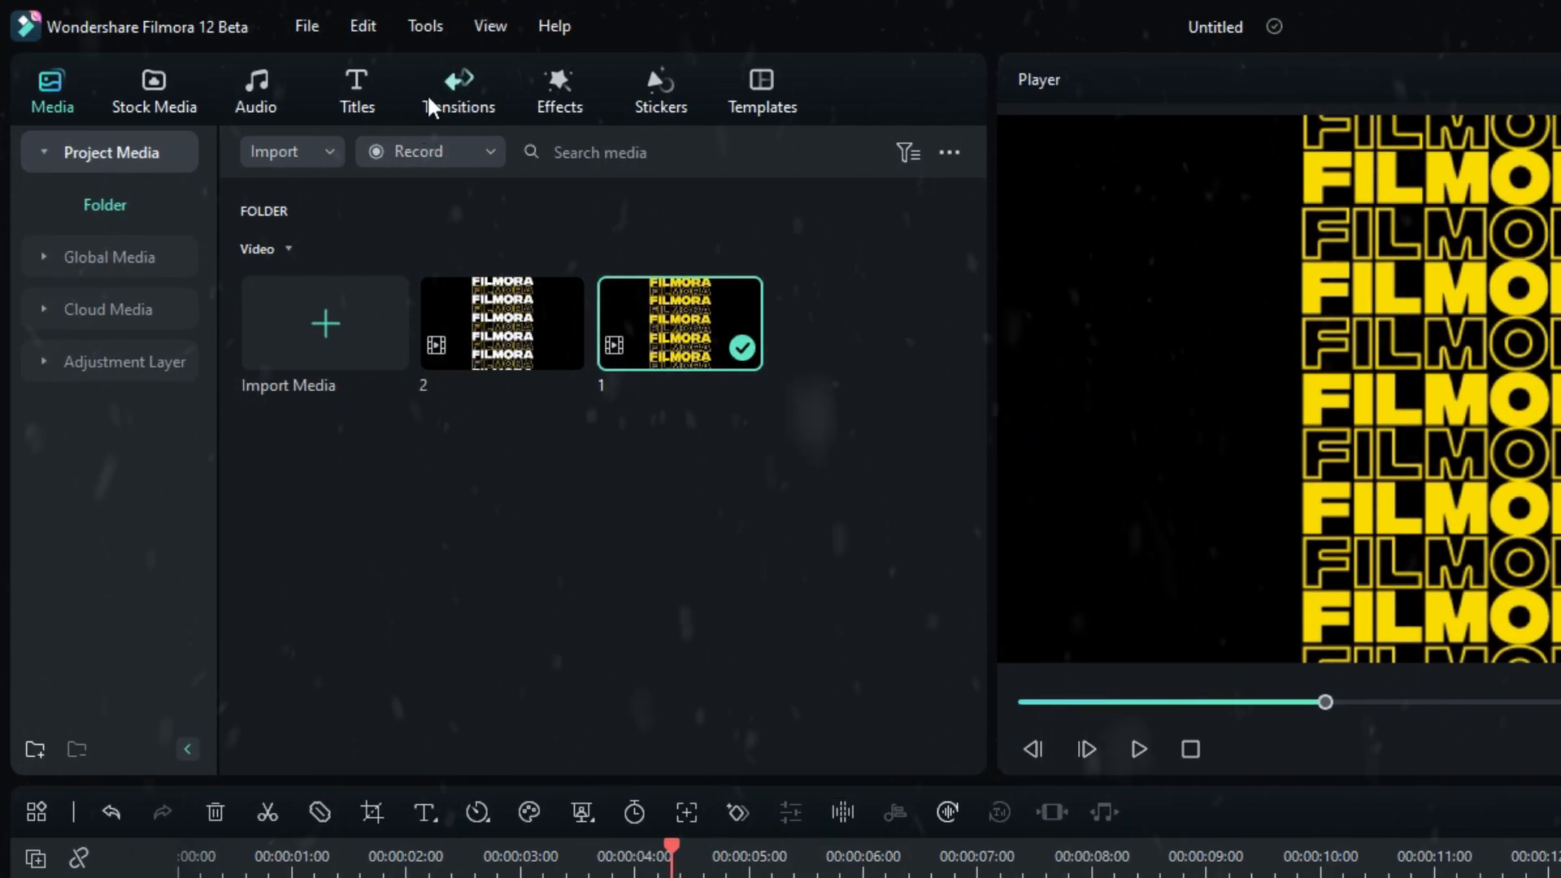
# Apply the BCC Lens Correction effect to the video 1 clip and open the effect's settings.
pyautogui.click(561, 91)
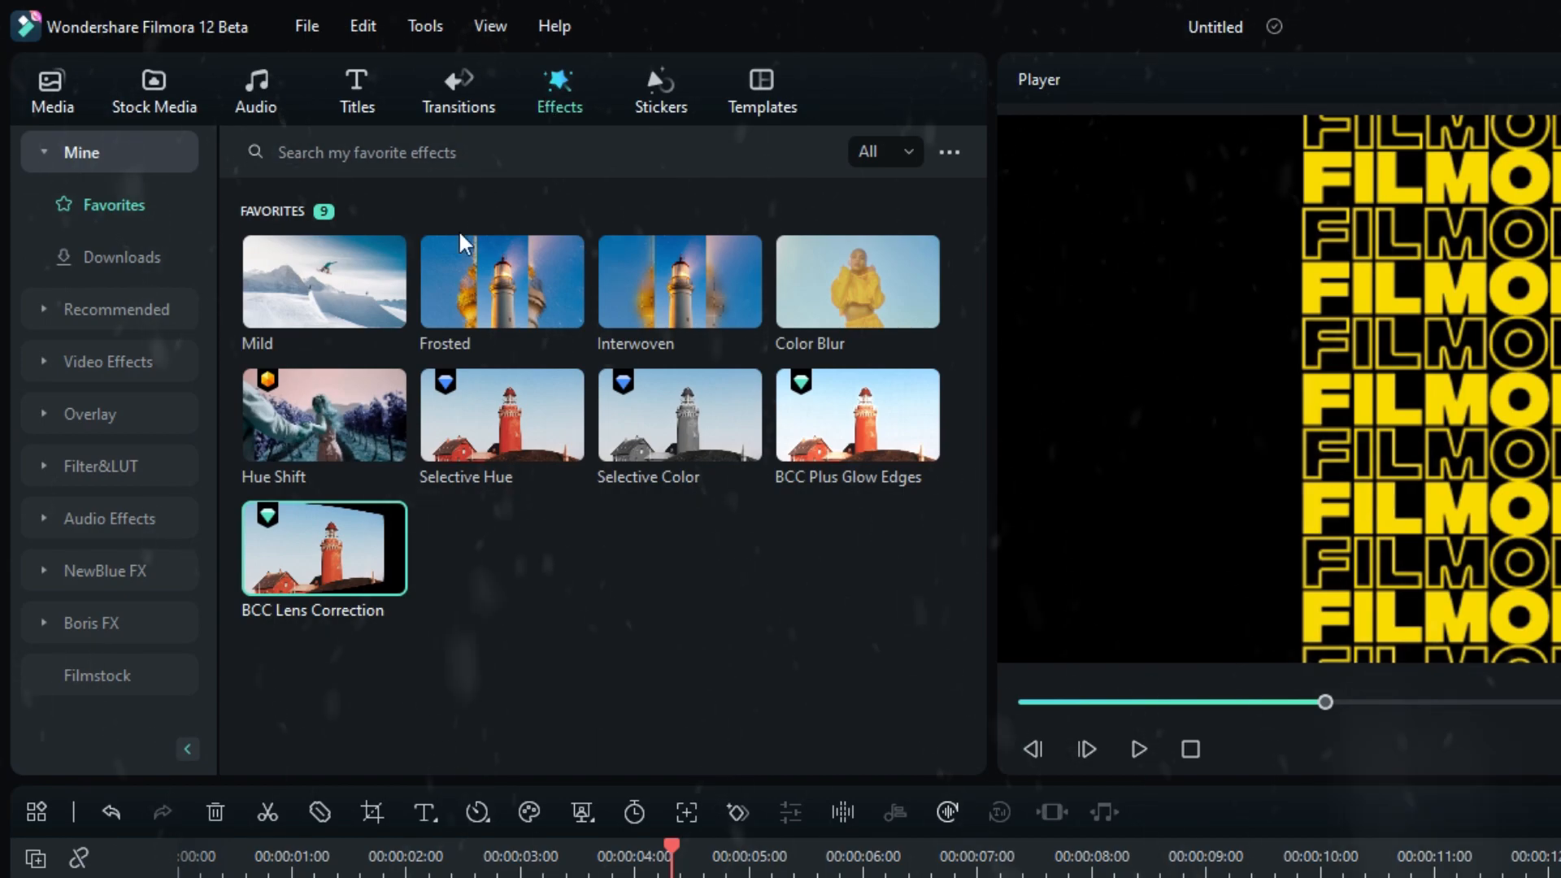
pyautogui.moveTo(344, 577)
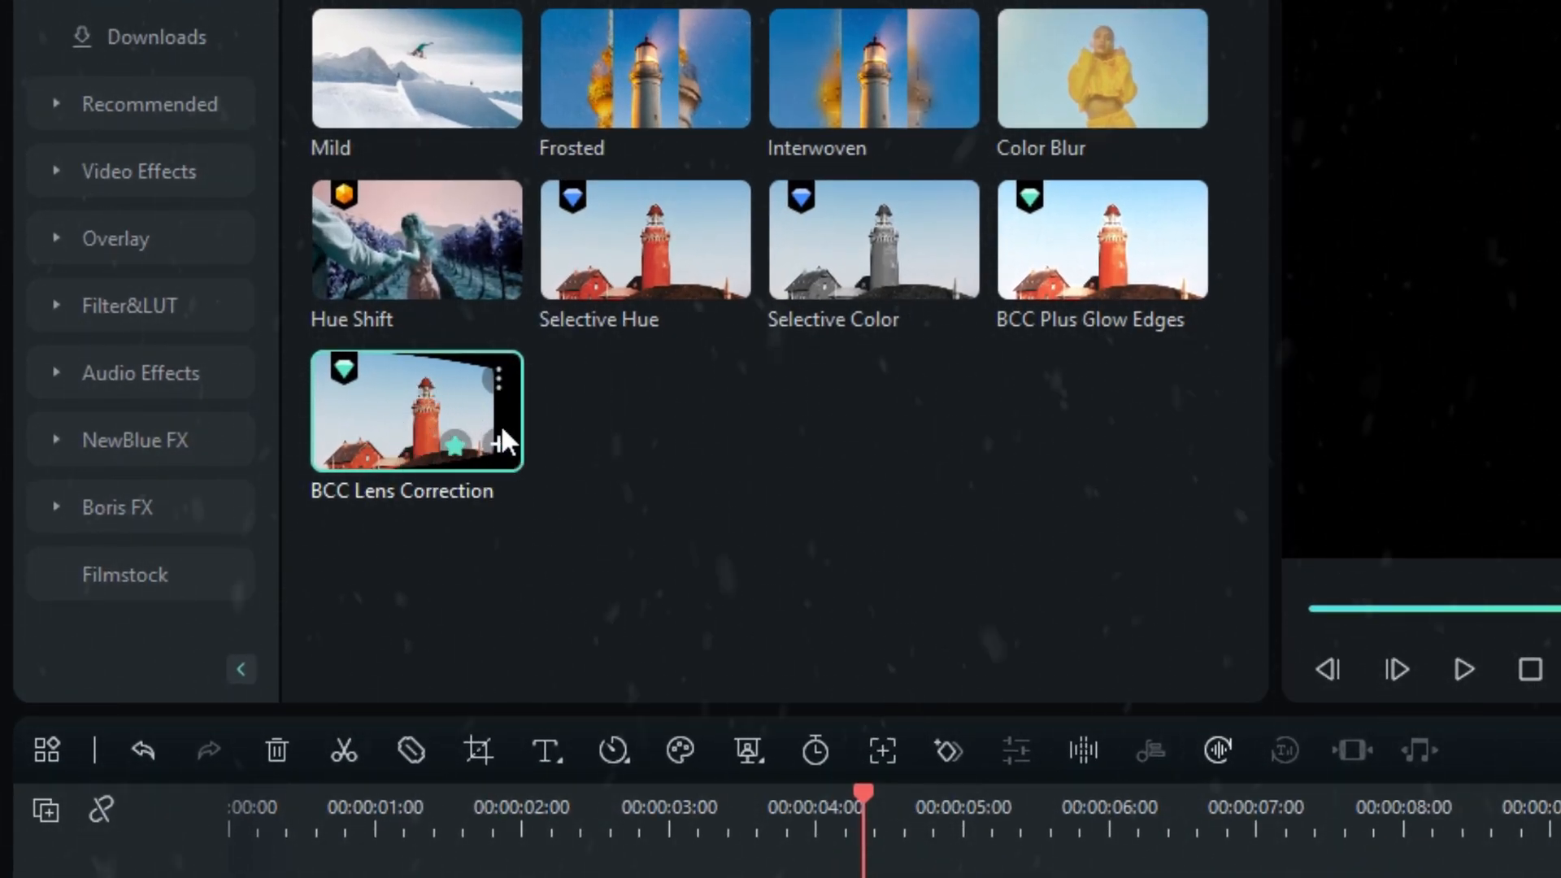
pyautogui.moveTo(392, 406); pyautogui.dragTo(764, 877)
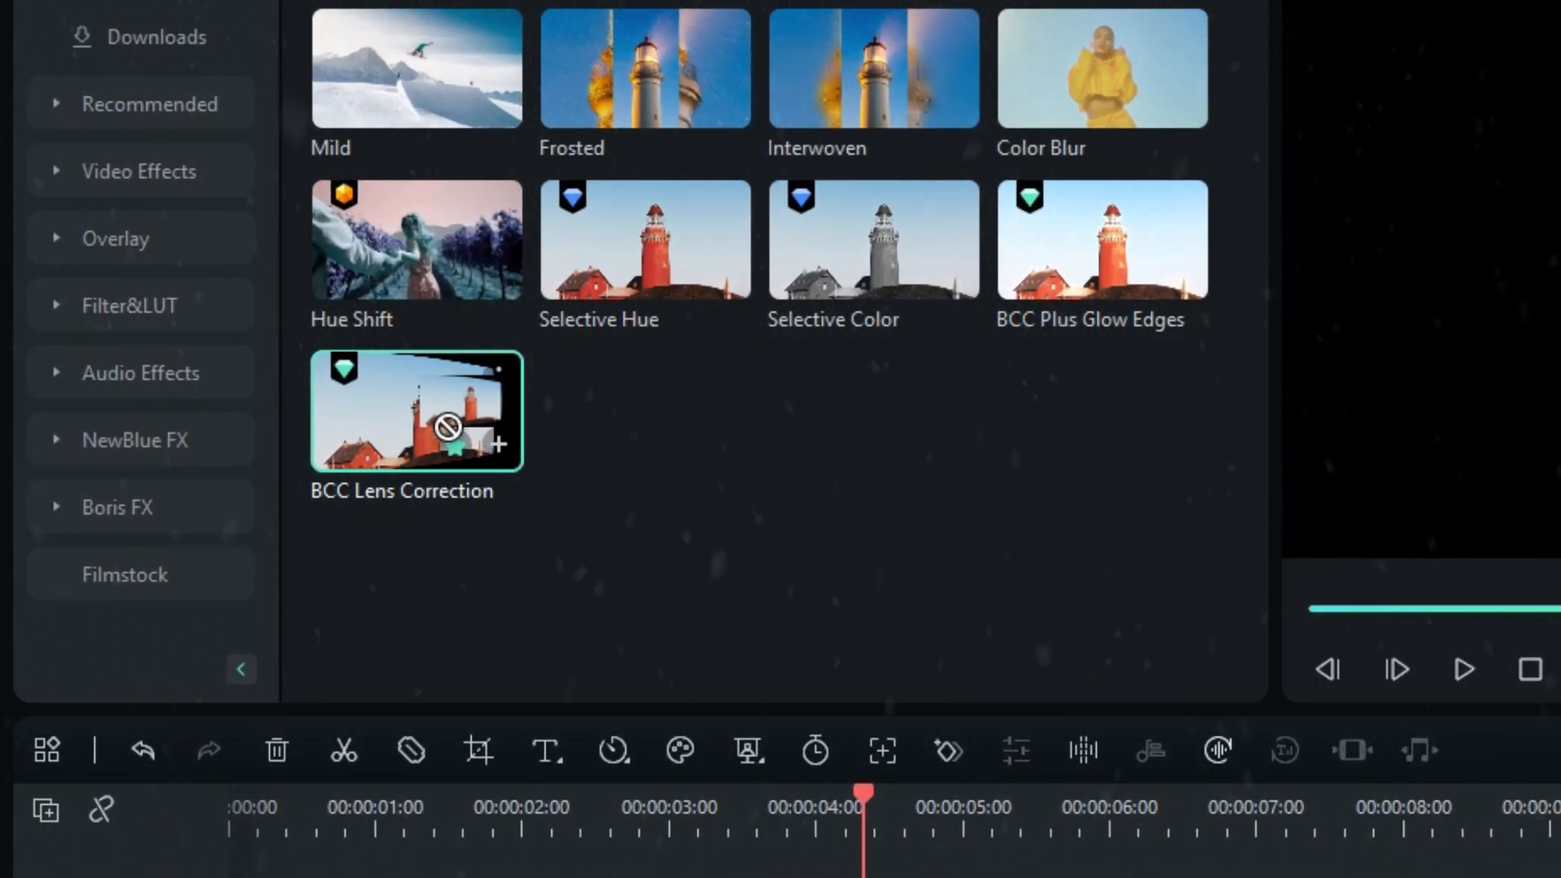
pyautogui.moveTo(764, 475); pyautogui.dragTo(719, 504)
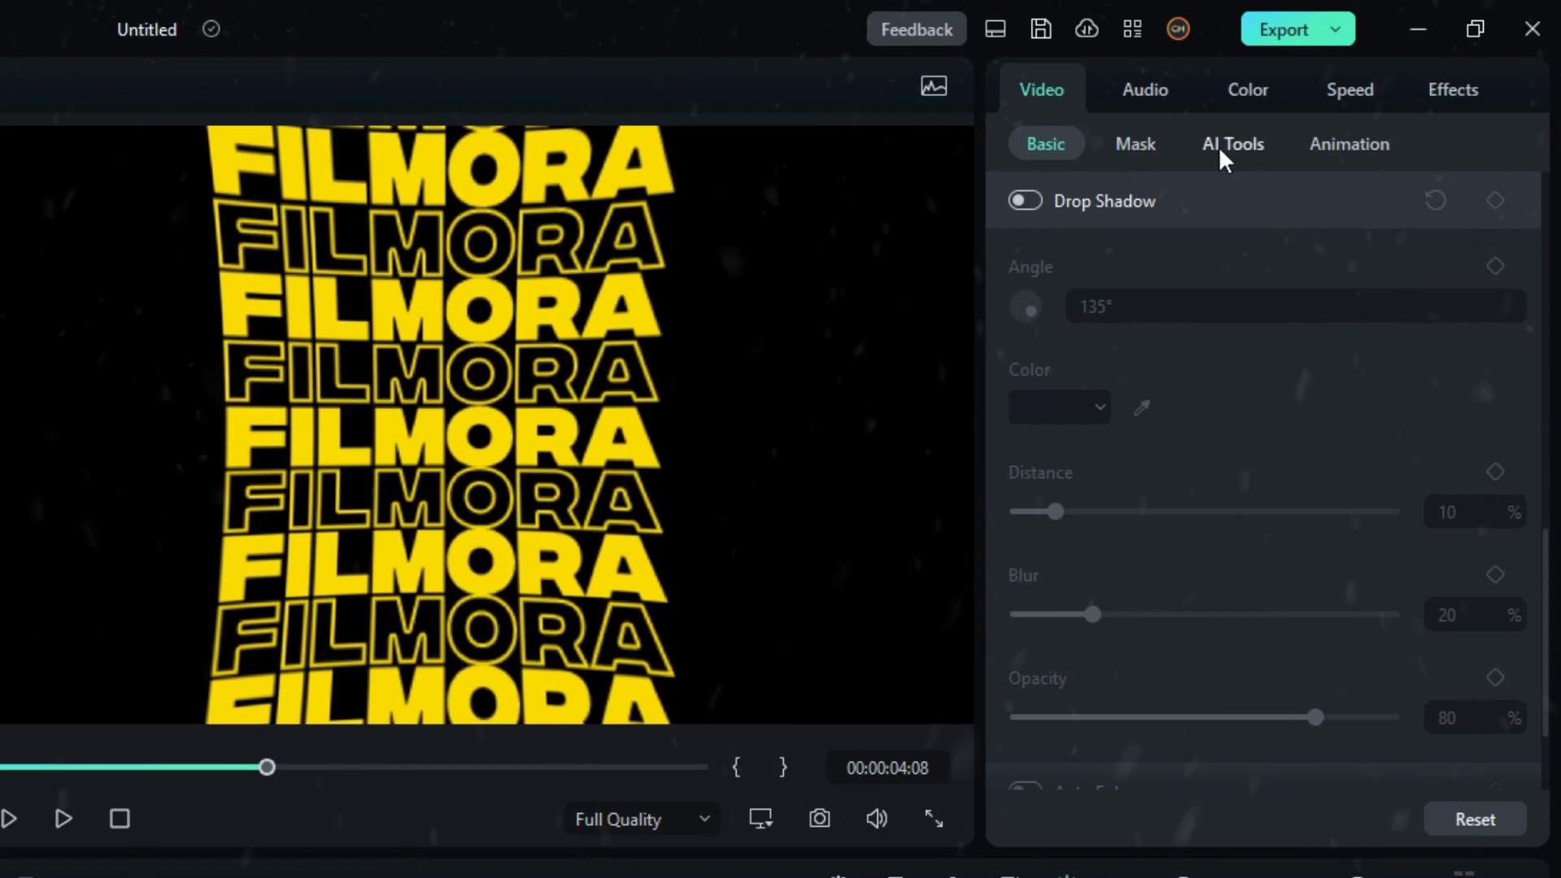
pyautogui.click(1426, 95)
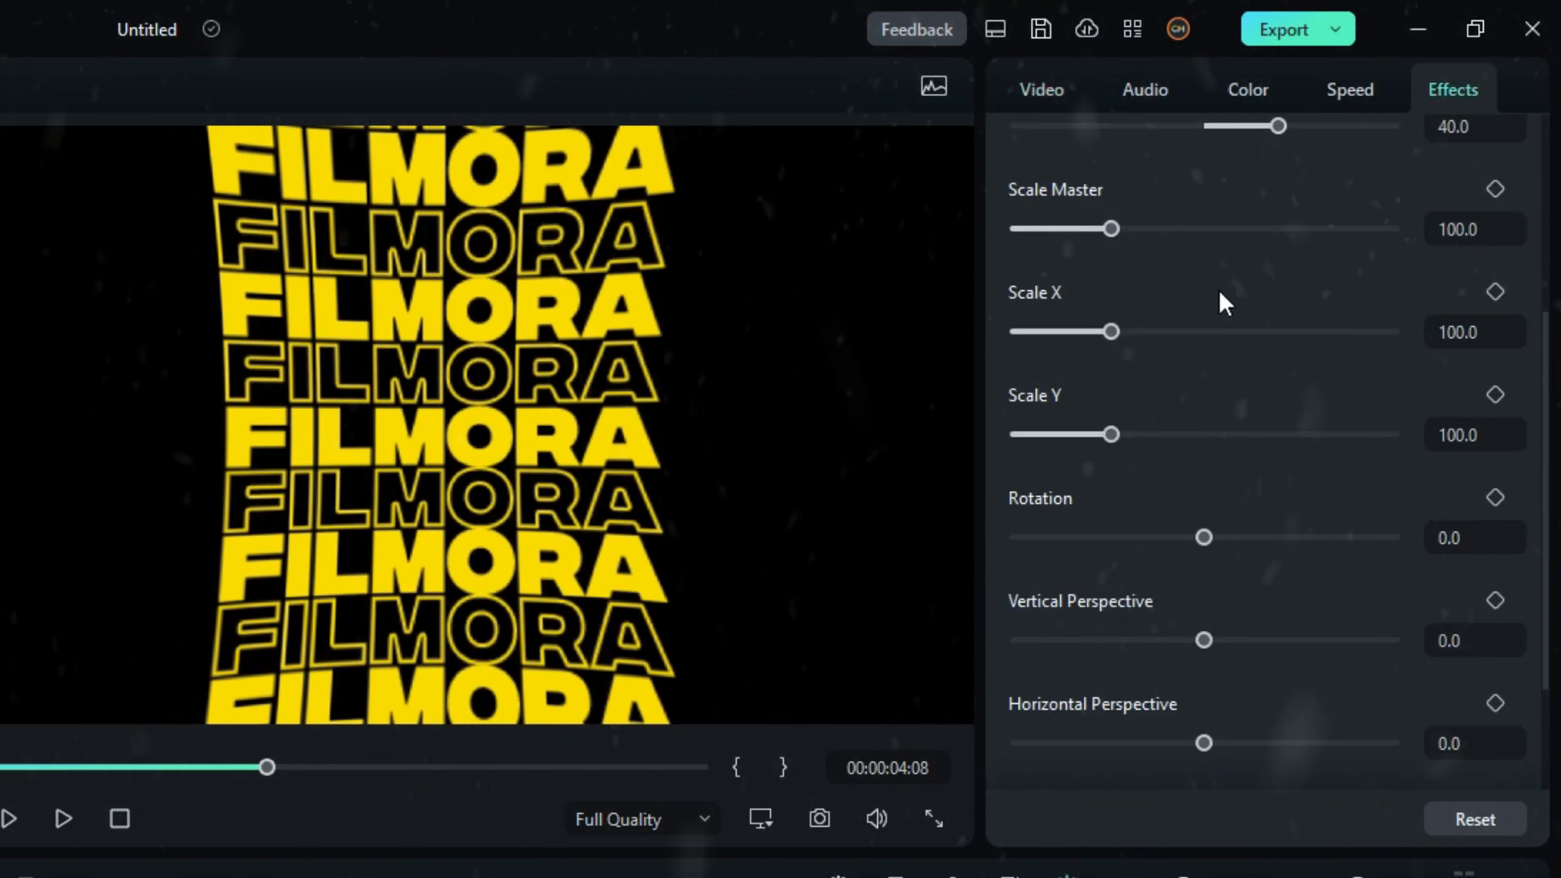
# Set the Correction of the lens correction effect on the video 1 clip to -100.
pyautogui.scroll(4, 1211, 301)
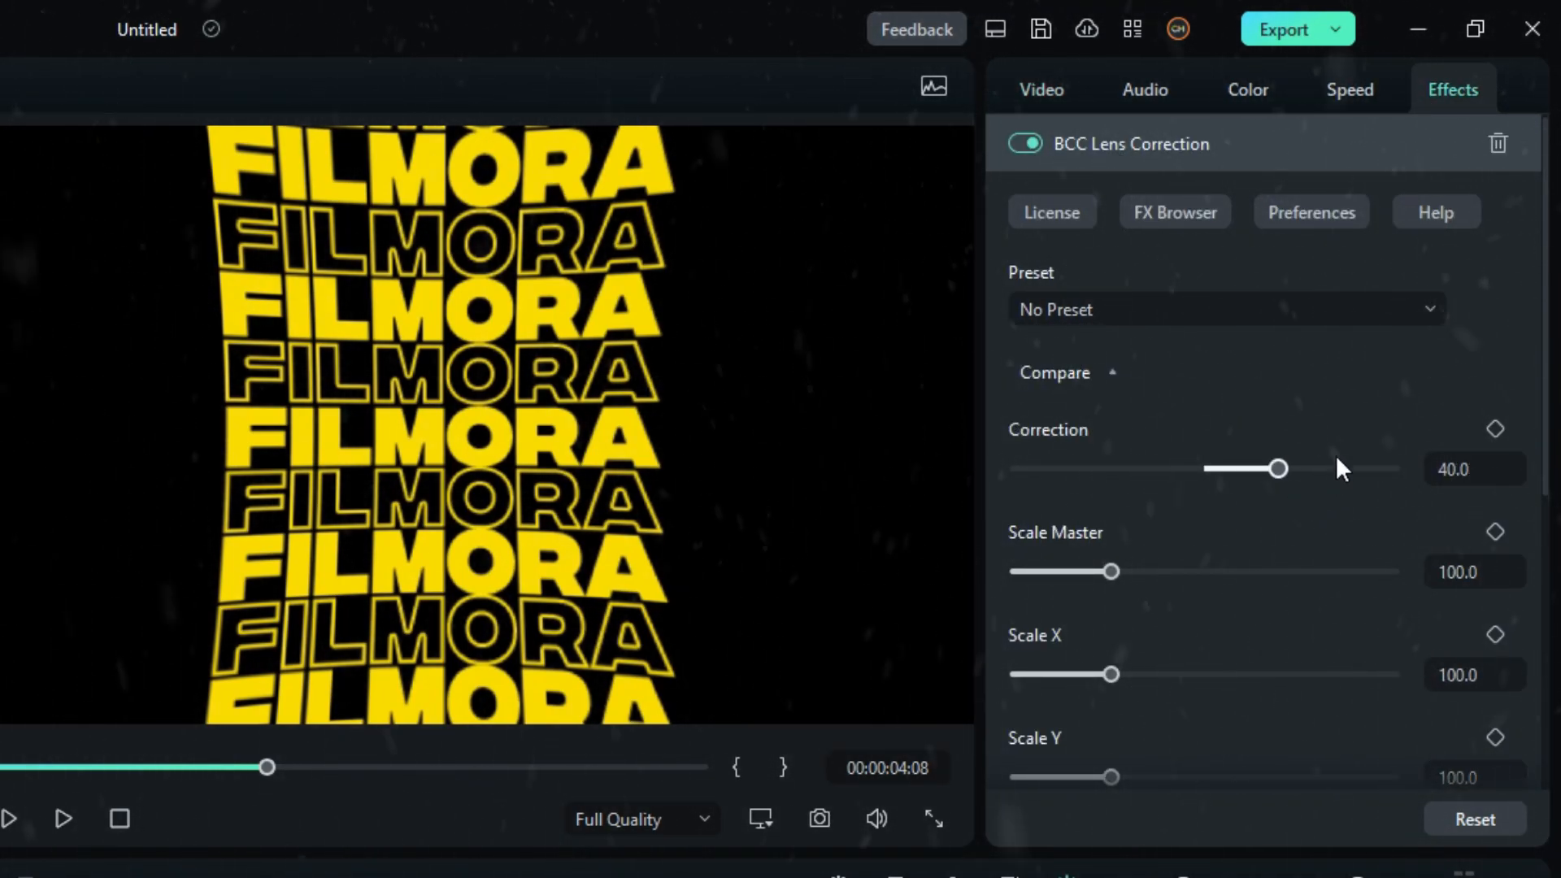
pyautogui.moveTo(1275, 470); pyautogui.dragTo(1013, 457)
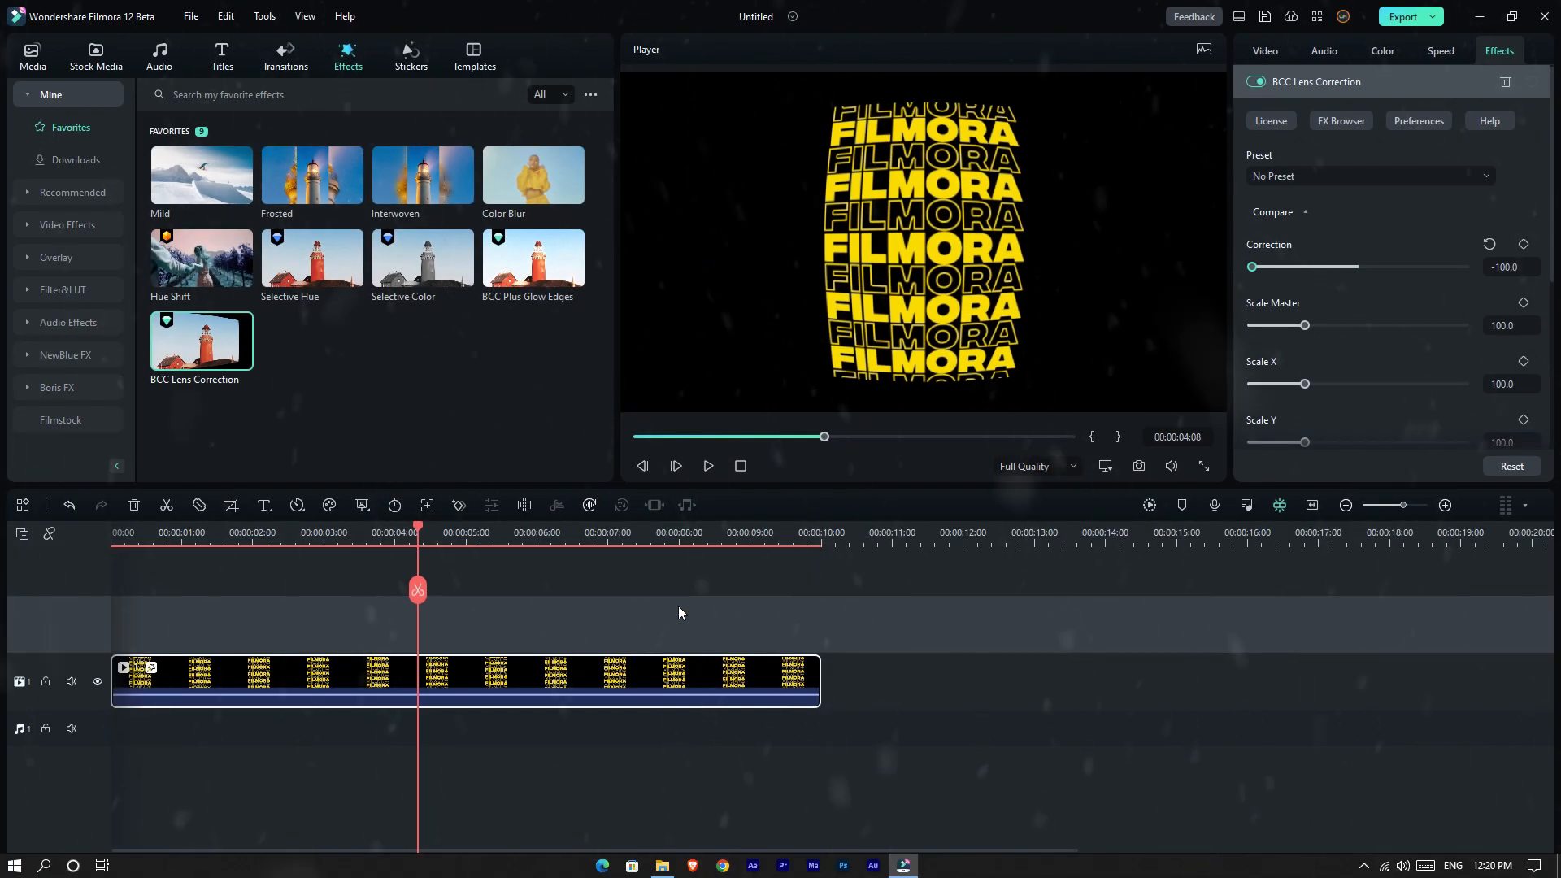
pyautogui.click(631, 632)
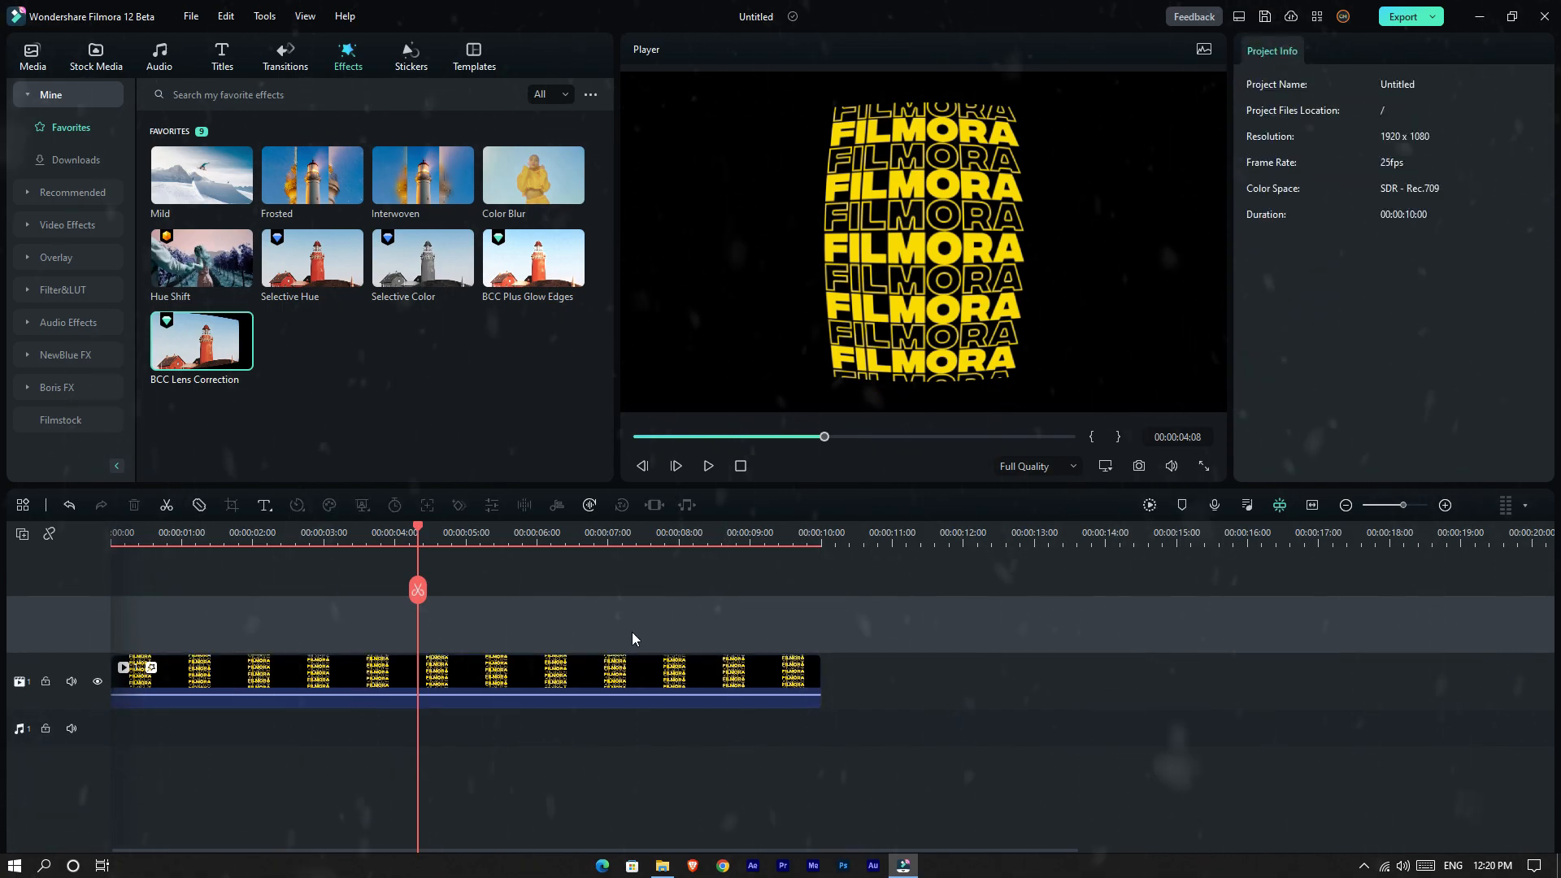
# Hide the first video track and place video 2 at the start of a second video track above it.
pyautogui.click(97, 682)
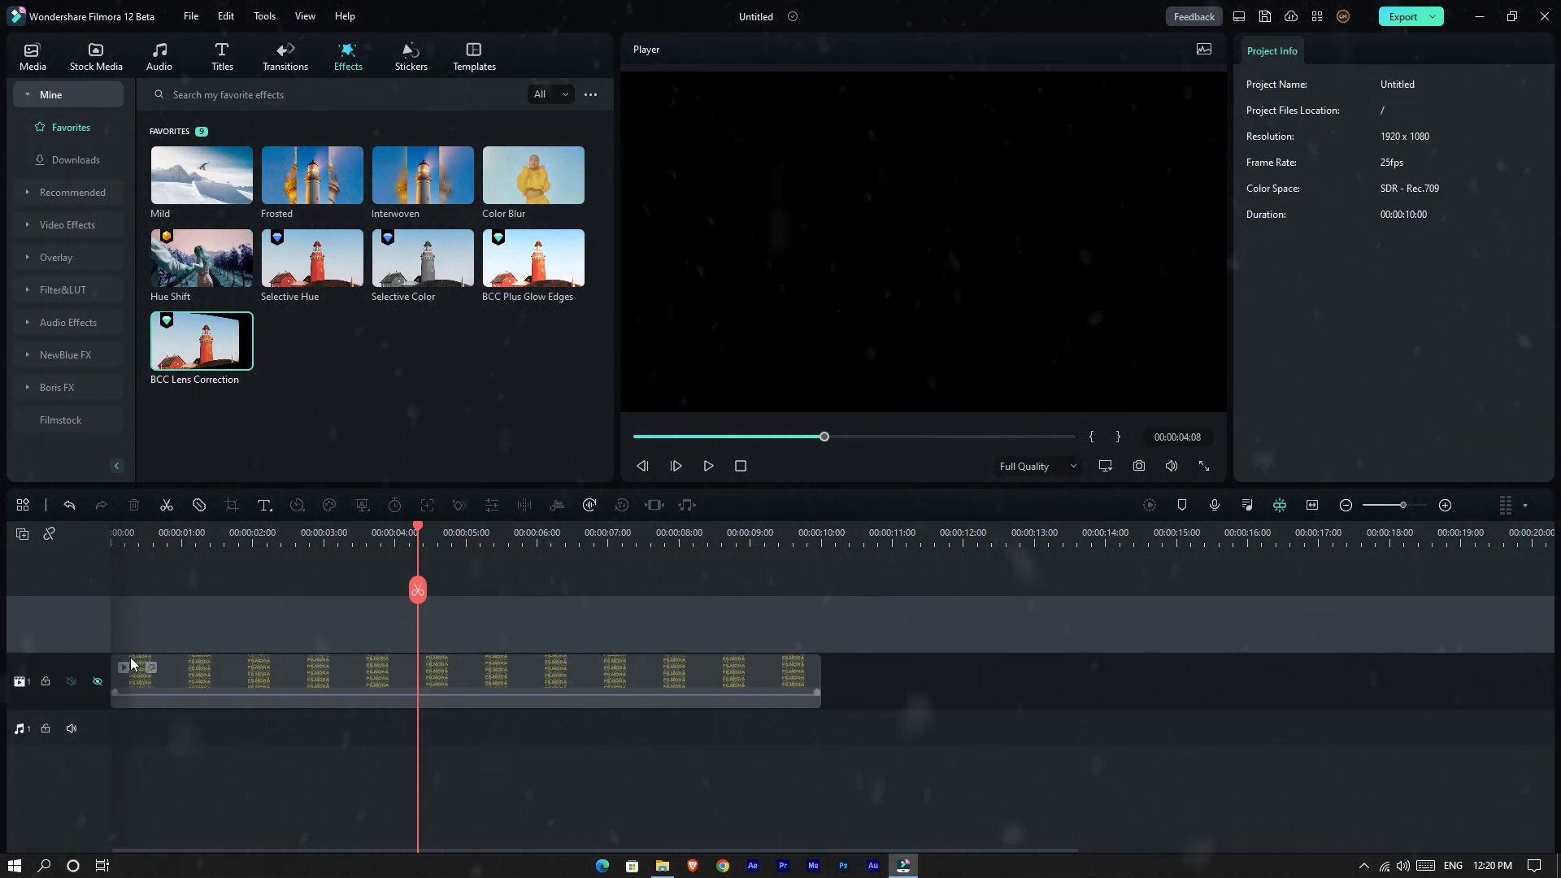
pyautogui.click(31, 54)
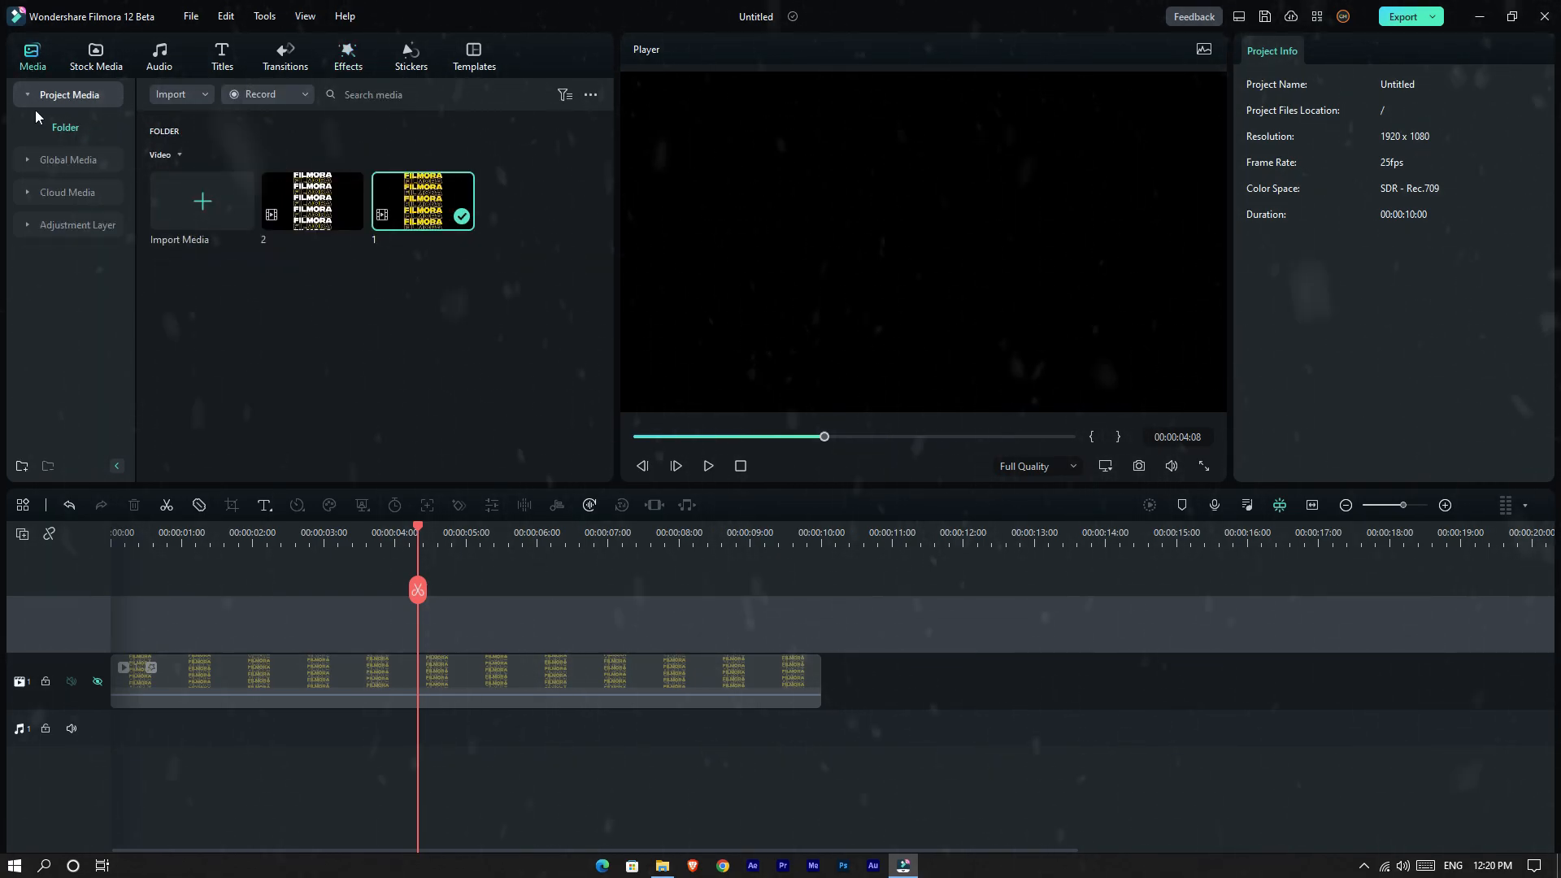
pyautogui.moveTo(317, 207); pyautogui.dragTo(132, 637)
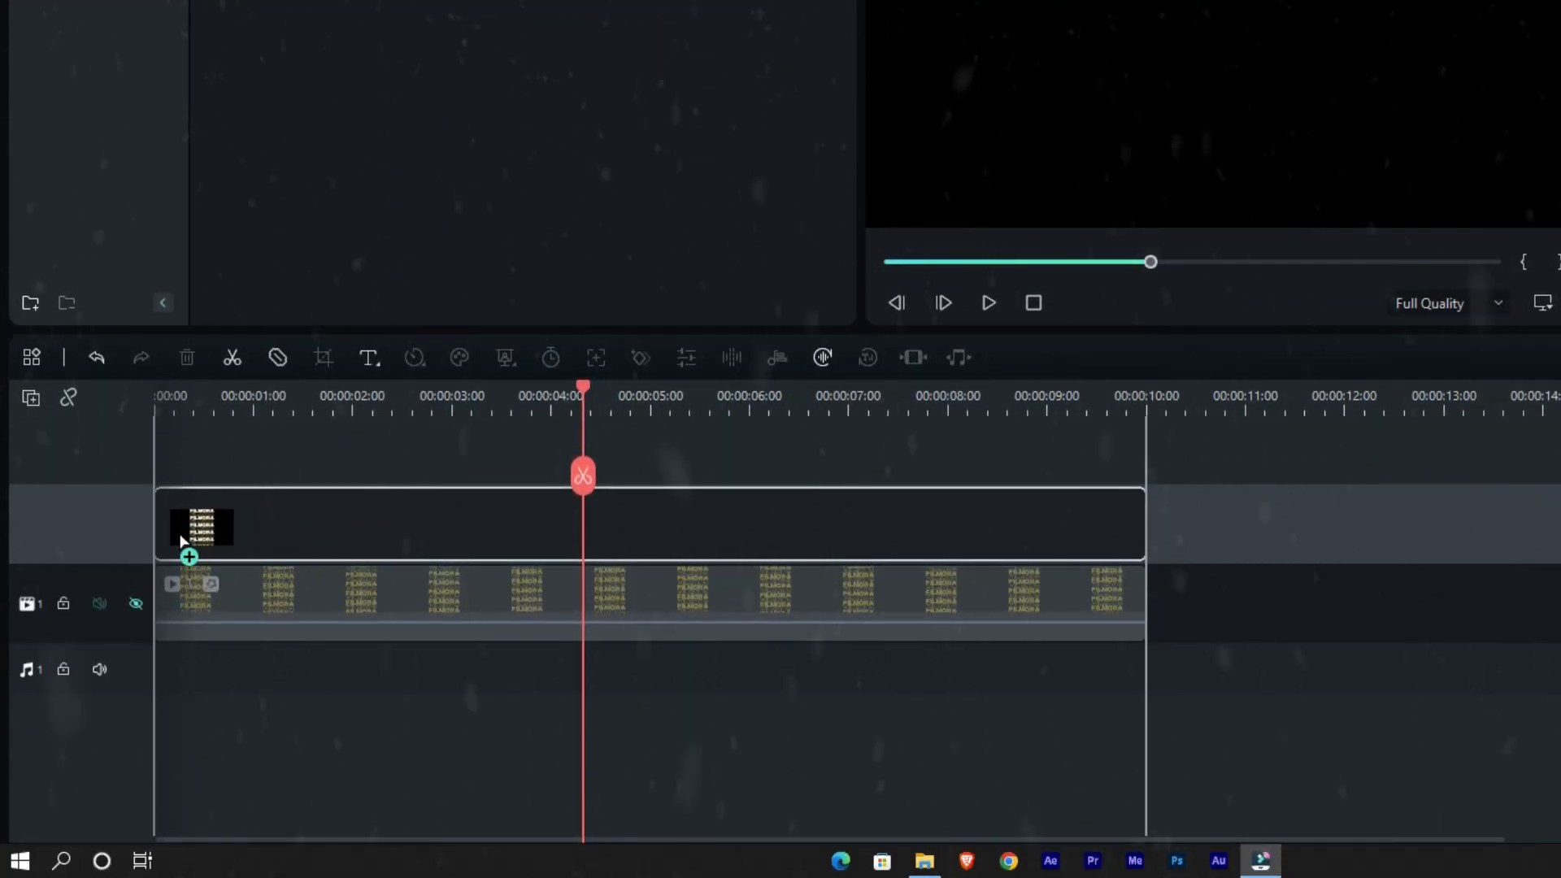
pyautogui.moveTo(180, 540); pyautogui.dragTo(176, 550)
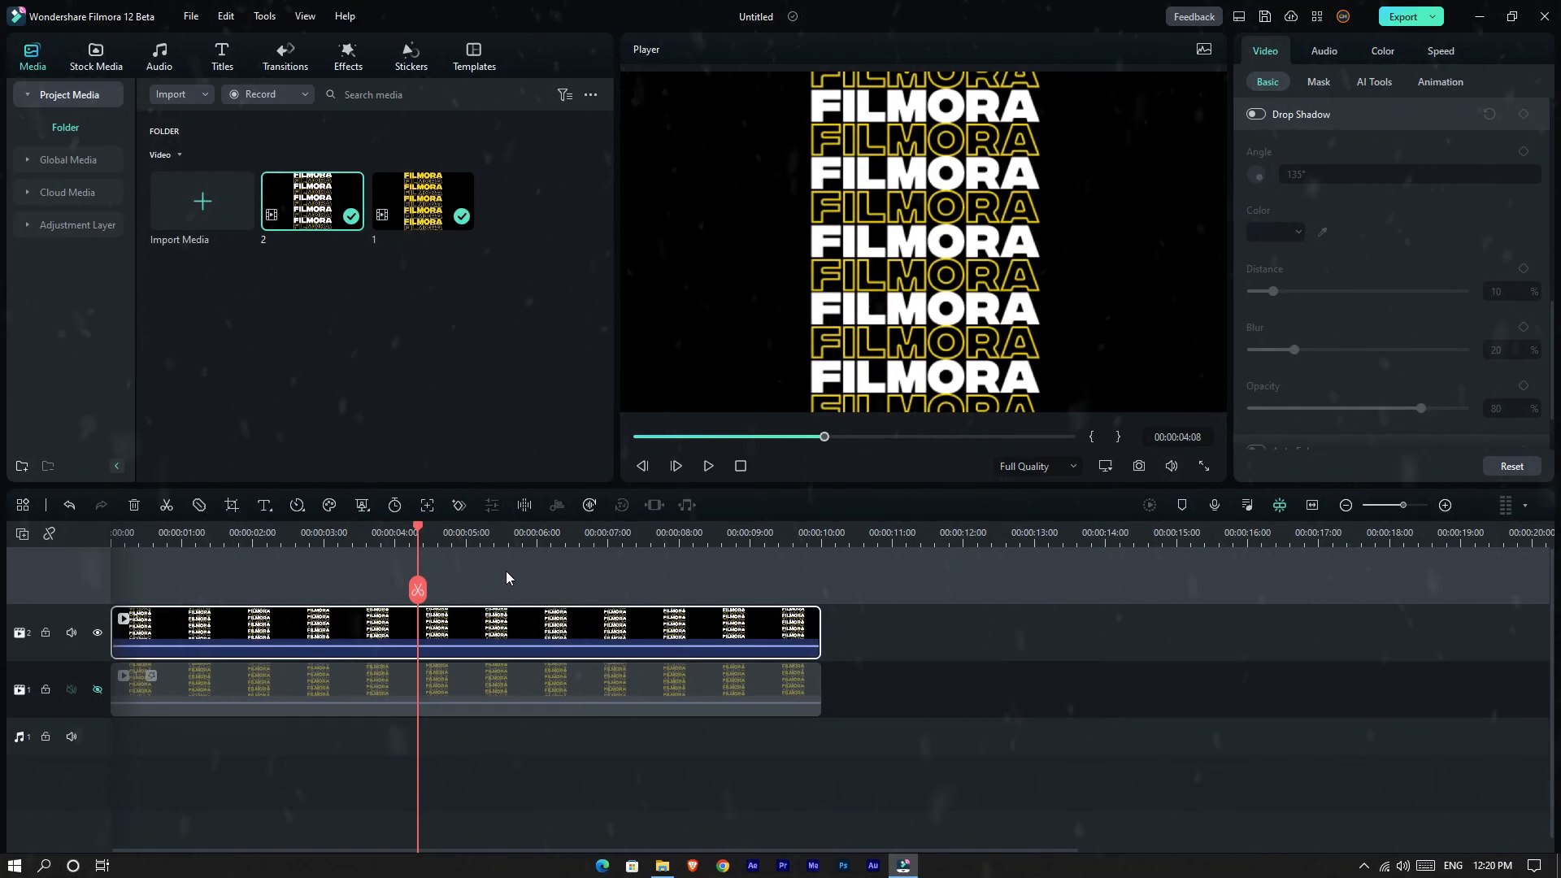
# Apply the BCC Lens Correction effect to the video 2 clip and set its Correction to 10.
pyautogui.click(505, 572)
pyautogui.click(506, 621)
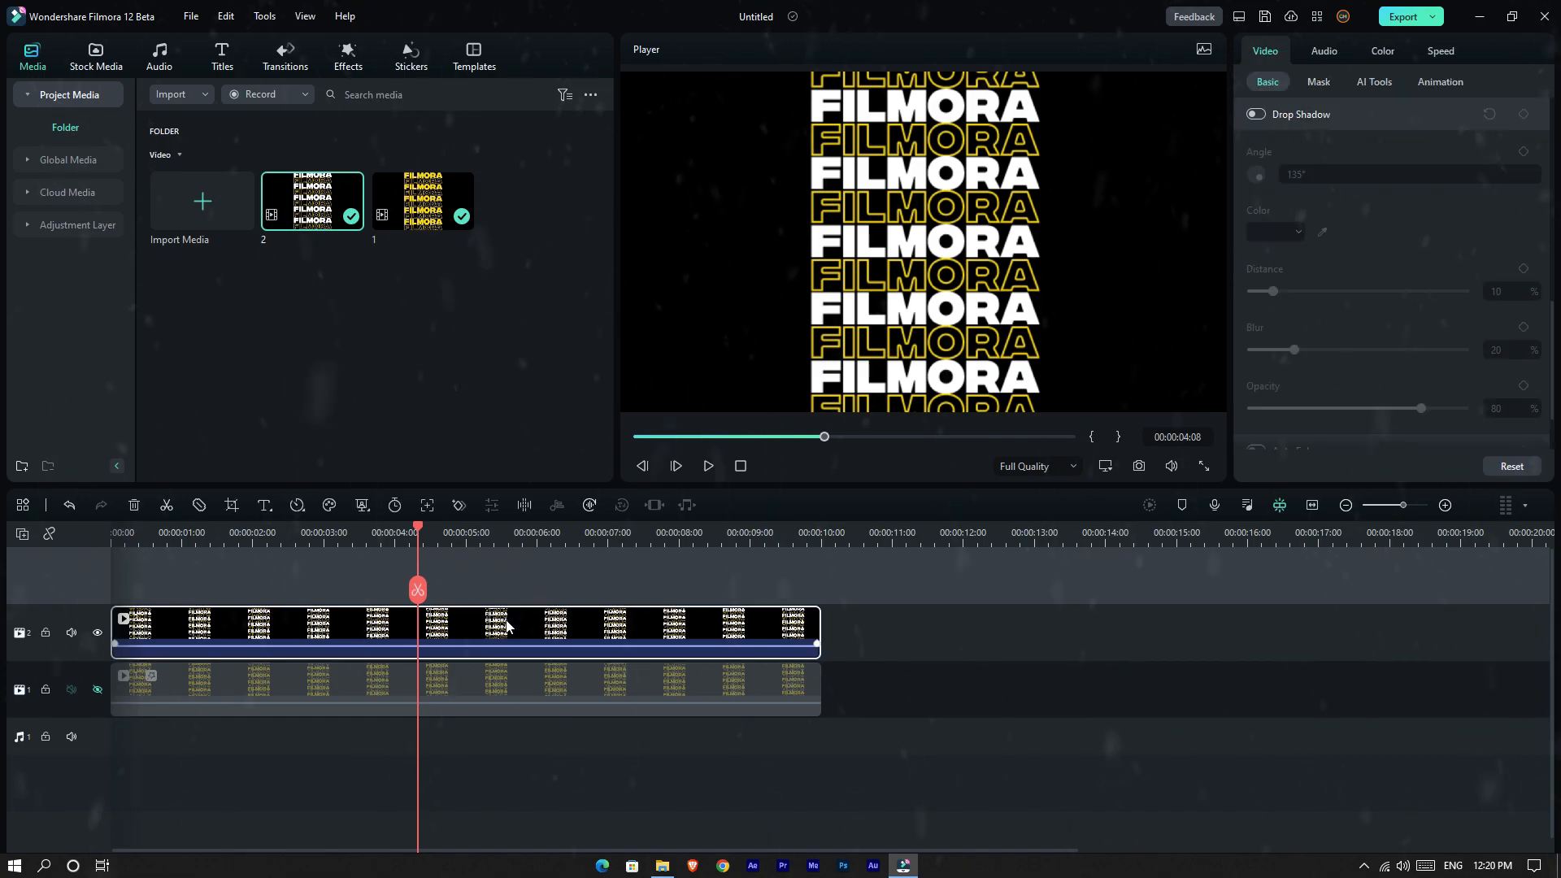
pyautogui.click(347, 62)
pyautogui.moveTo(197, 350); pyautogui.dragTo(478, 623)
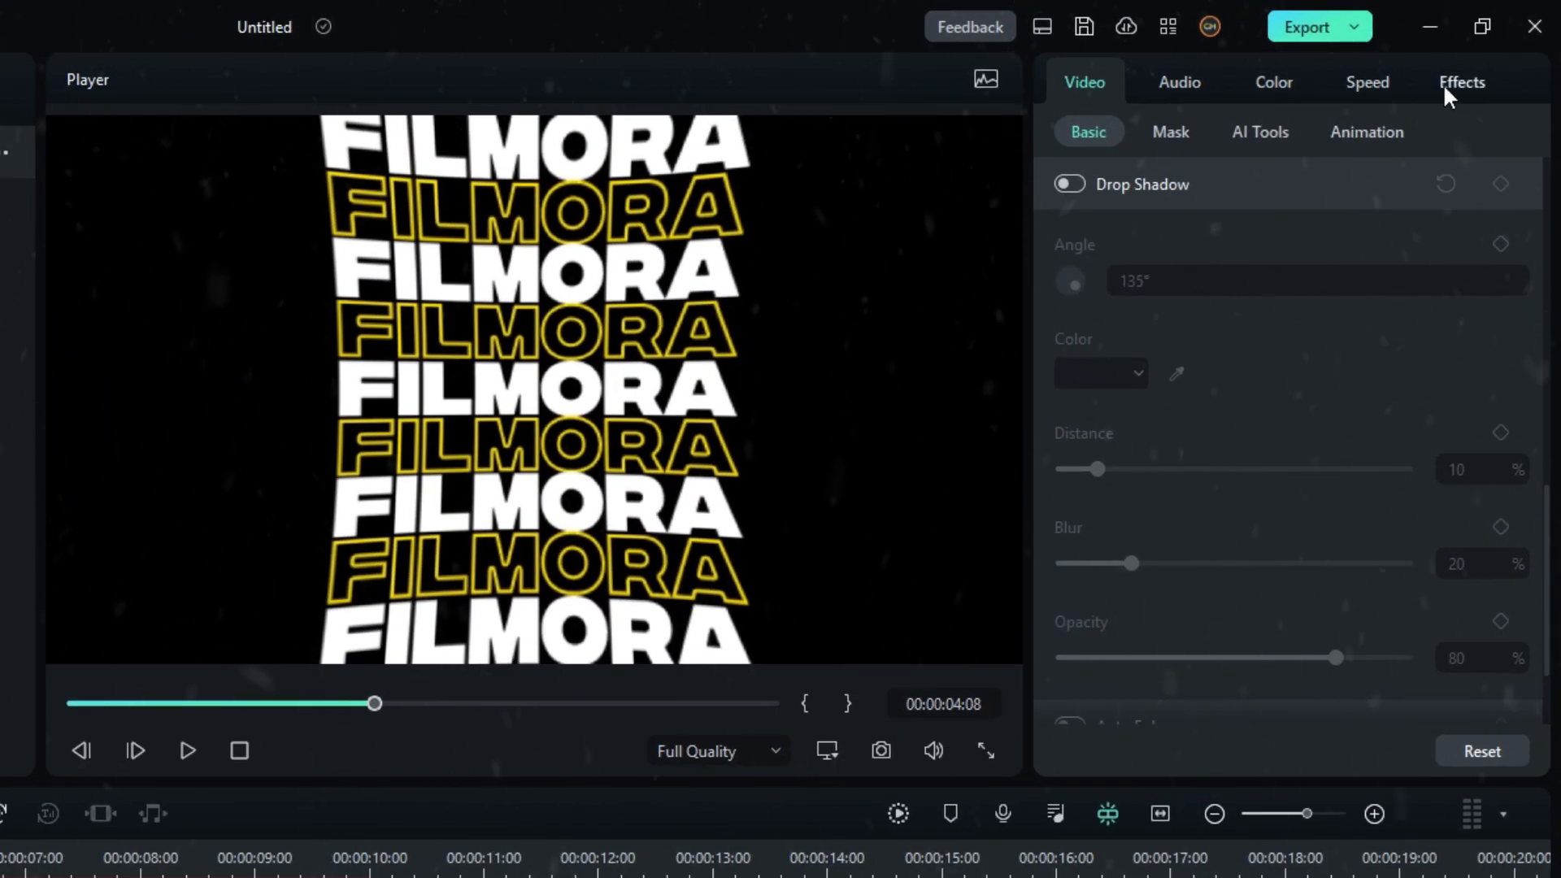
pyautogui.click(1444, 88)
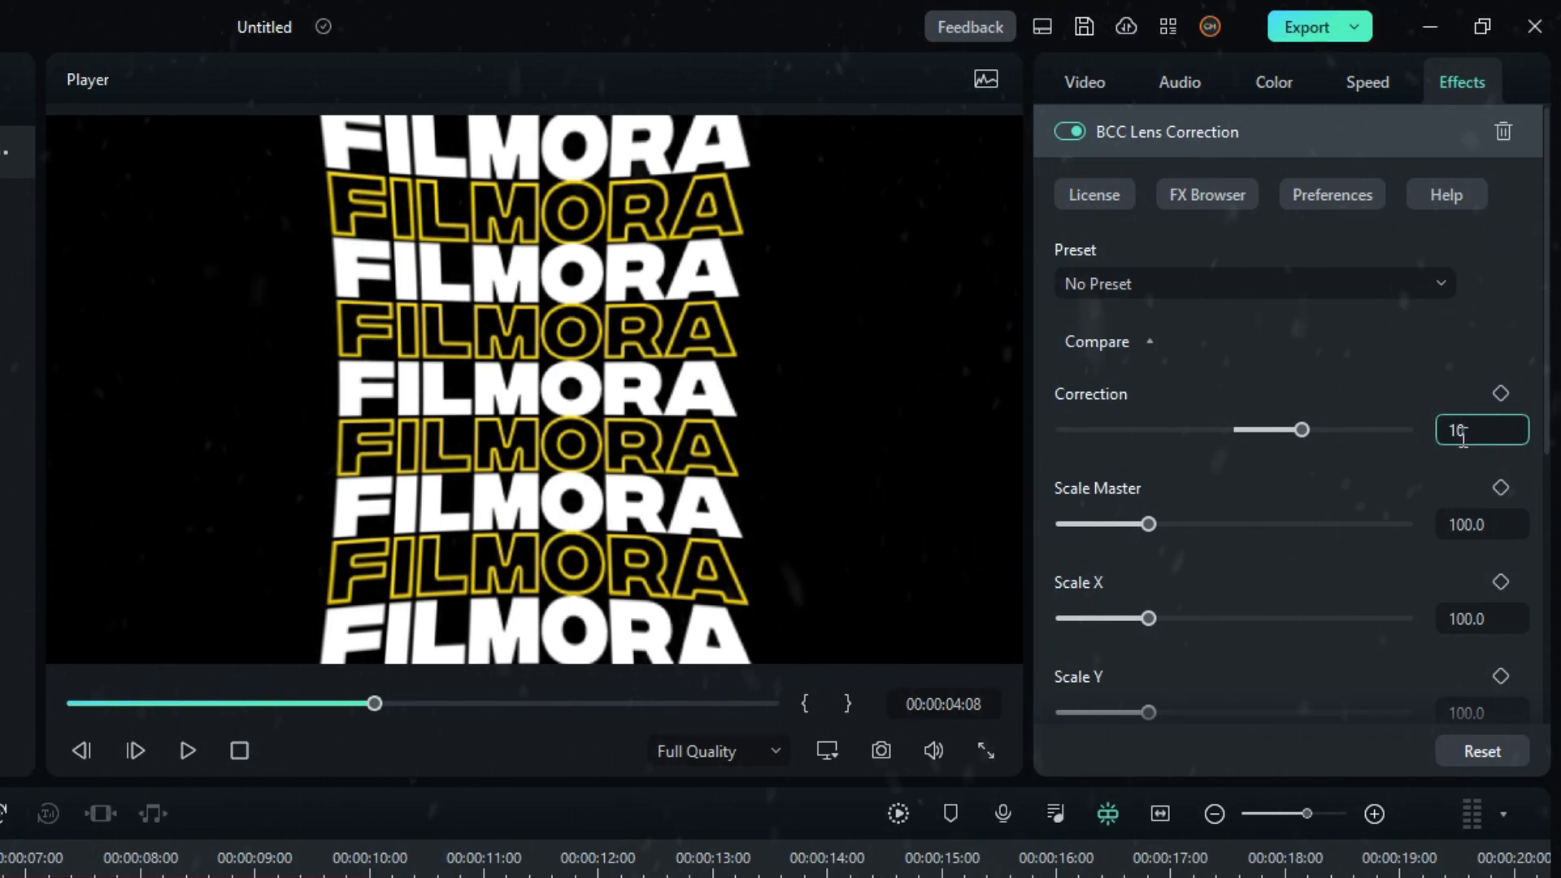
pyautogui.press('Return')
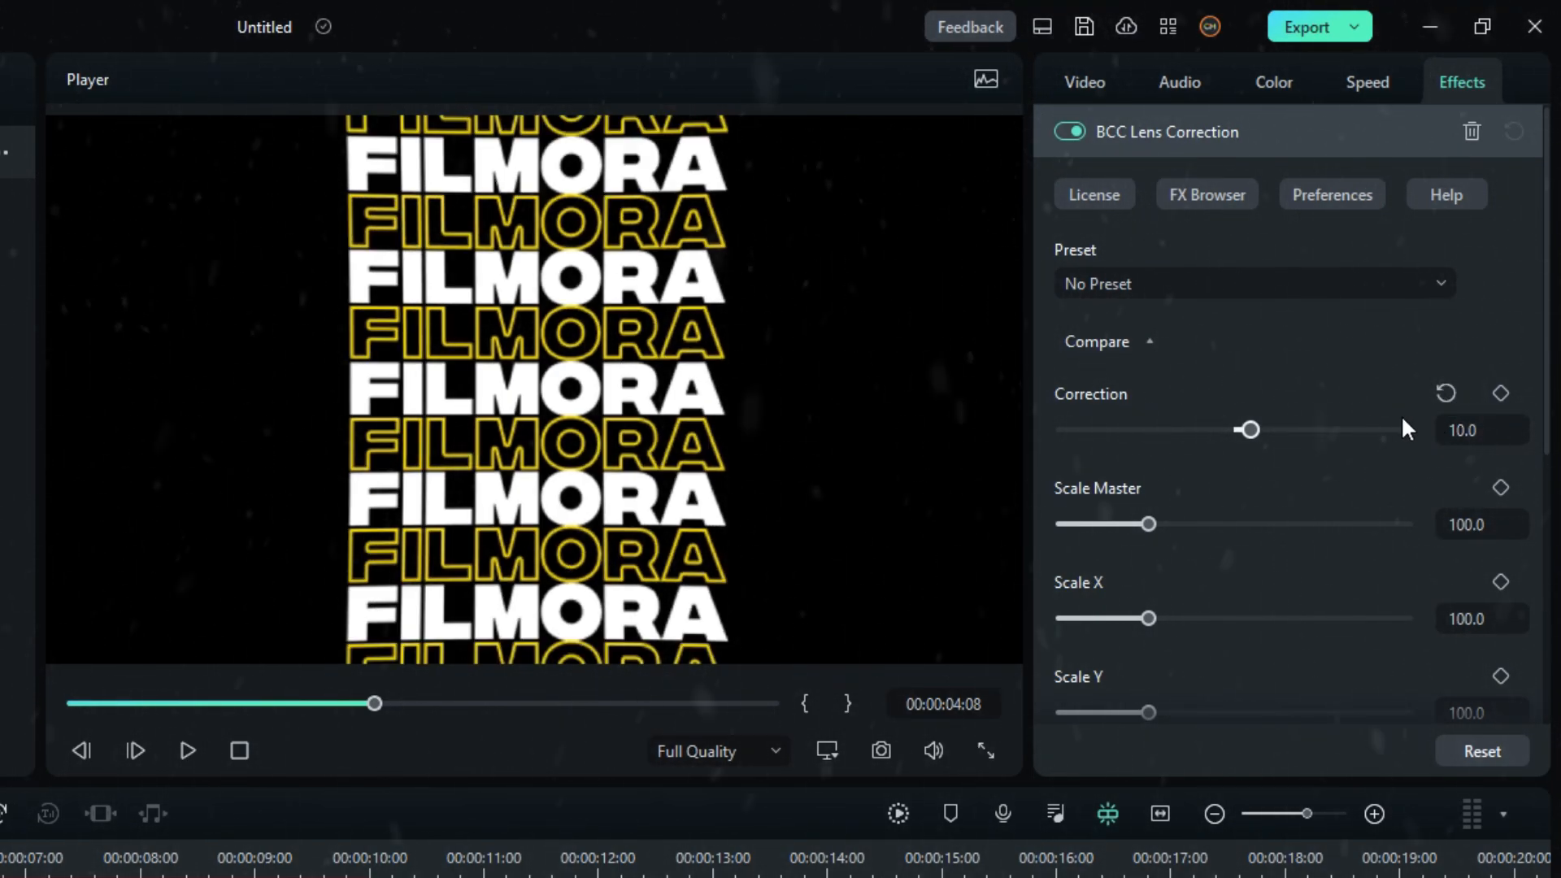
# Set the Vertical Perspective of the video 2 clip's lens correction to 45.
pyautogui.scroll(-5, 1313, 499)
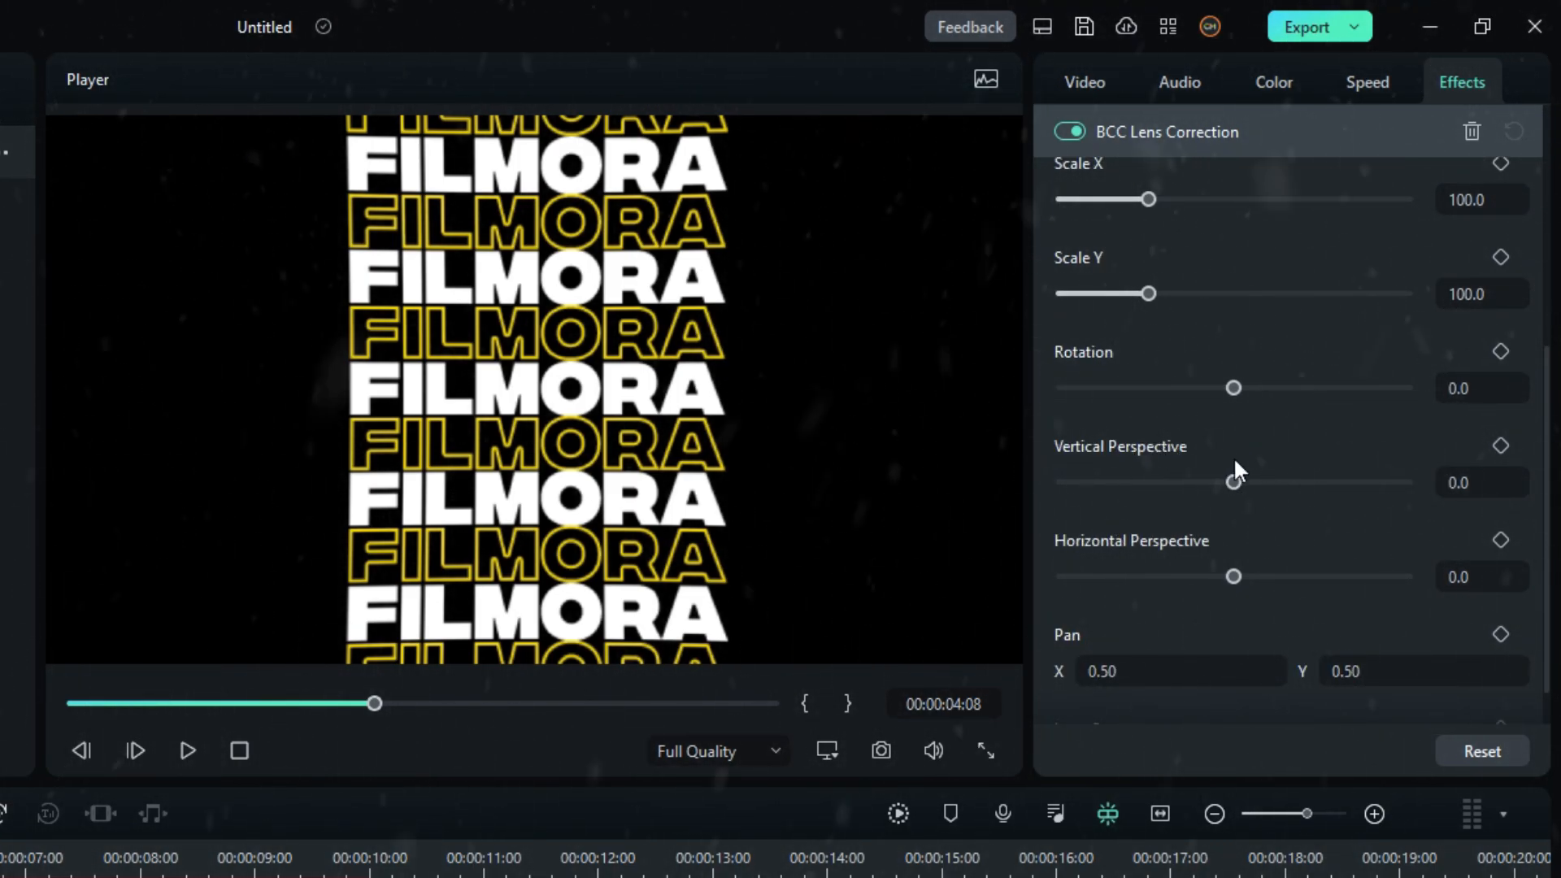
pyautogui.moveTo(1232, 483)
pyautogui.mouseDown()
pyautogui.moveTo(1157, 483)
pyautogui.moveTo(1302, 482)
pyautogui.moveTo(1212, 488)
pyautogui.mouseUp()
pyautogui.write('45')
pyautogui.press('Return')
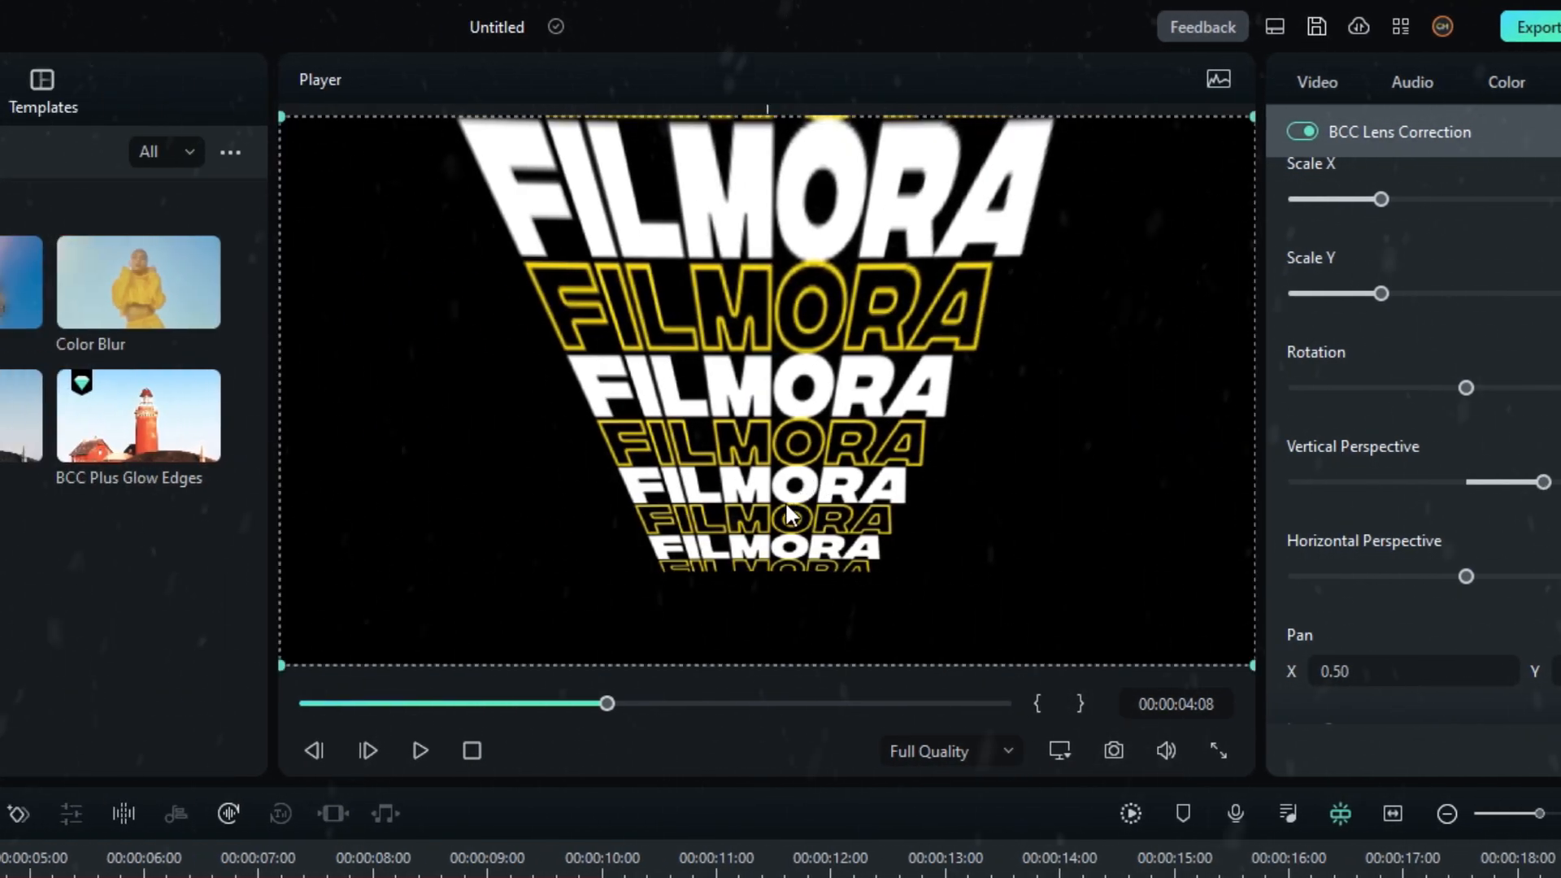
# Move the video 2 clip straight up in the preview so its narrow end sits above the middle of the frame.
pyautogui.moveTo(546, 488); pyautogui.dragTo(525, 306)
pyautogui.moveTo(758, 305); pyautogui.dragTo(778, 236)
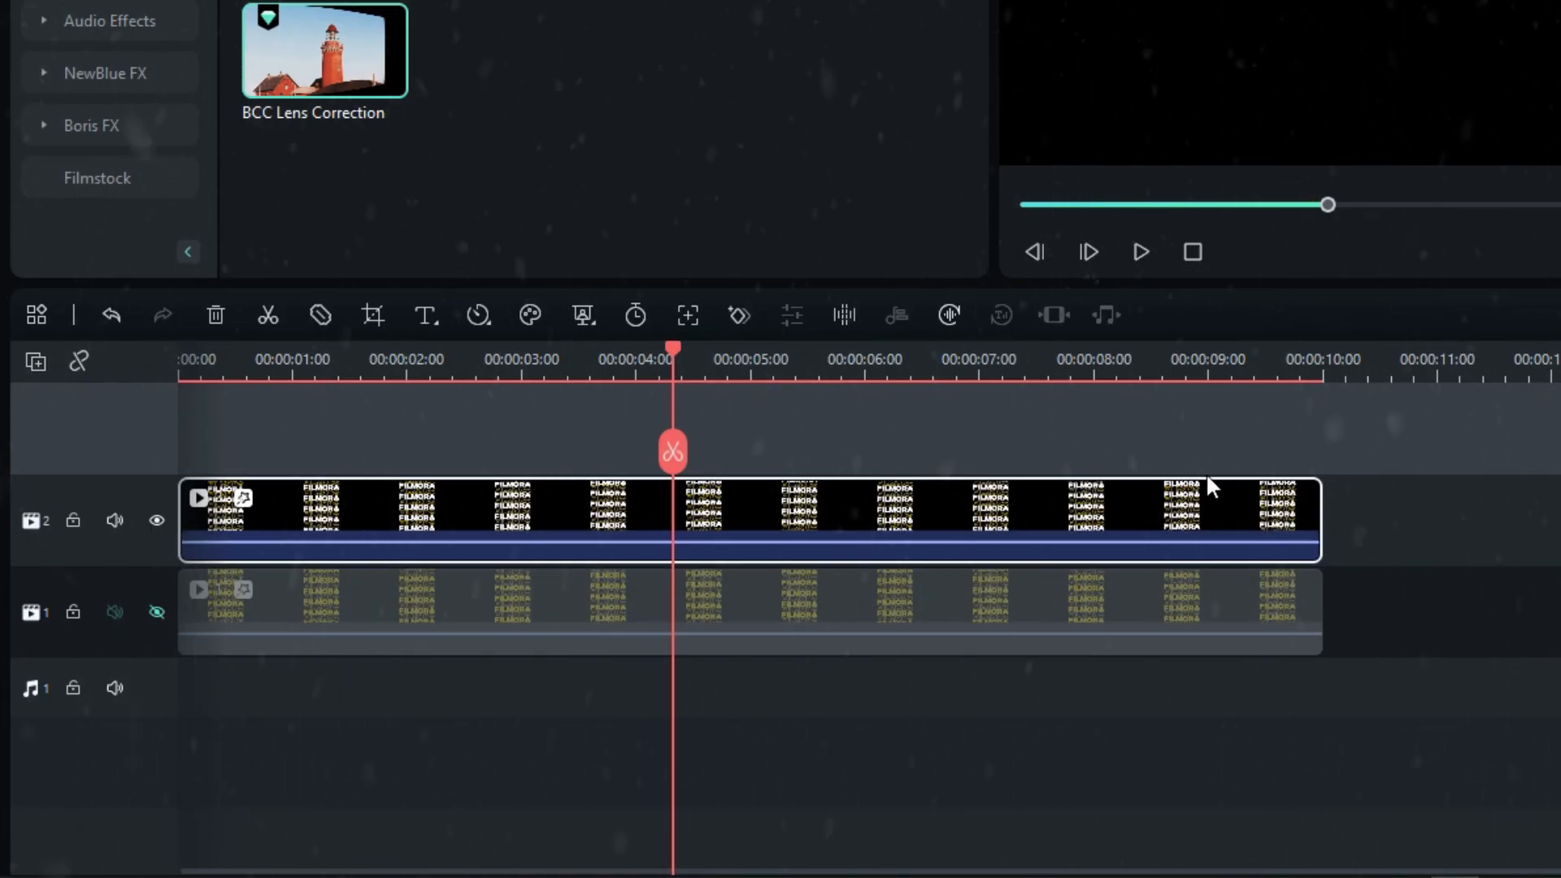
pyautogui.click(1208, 437)
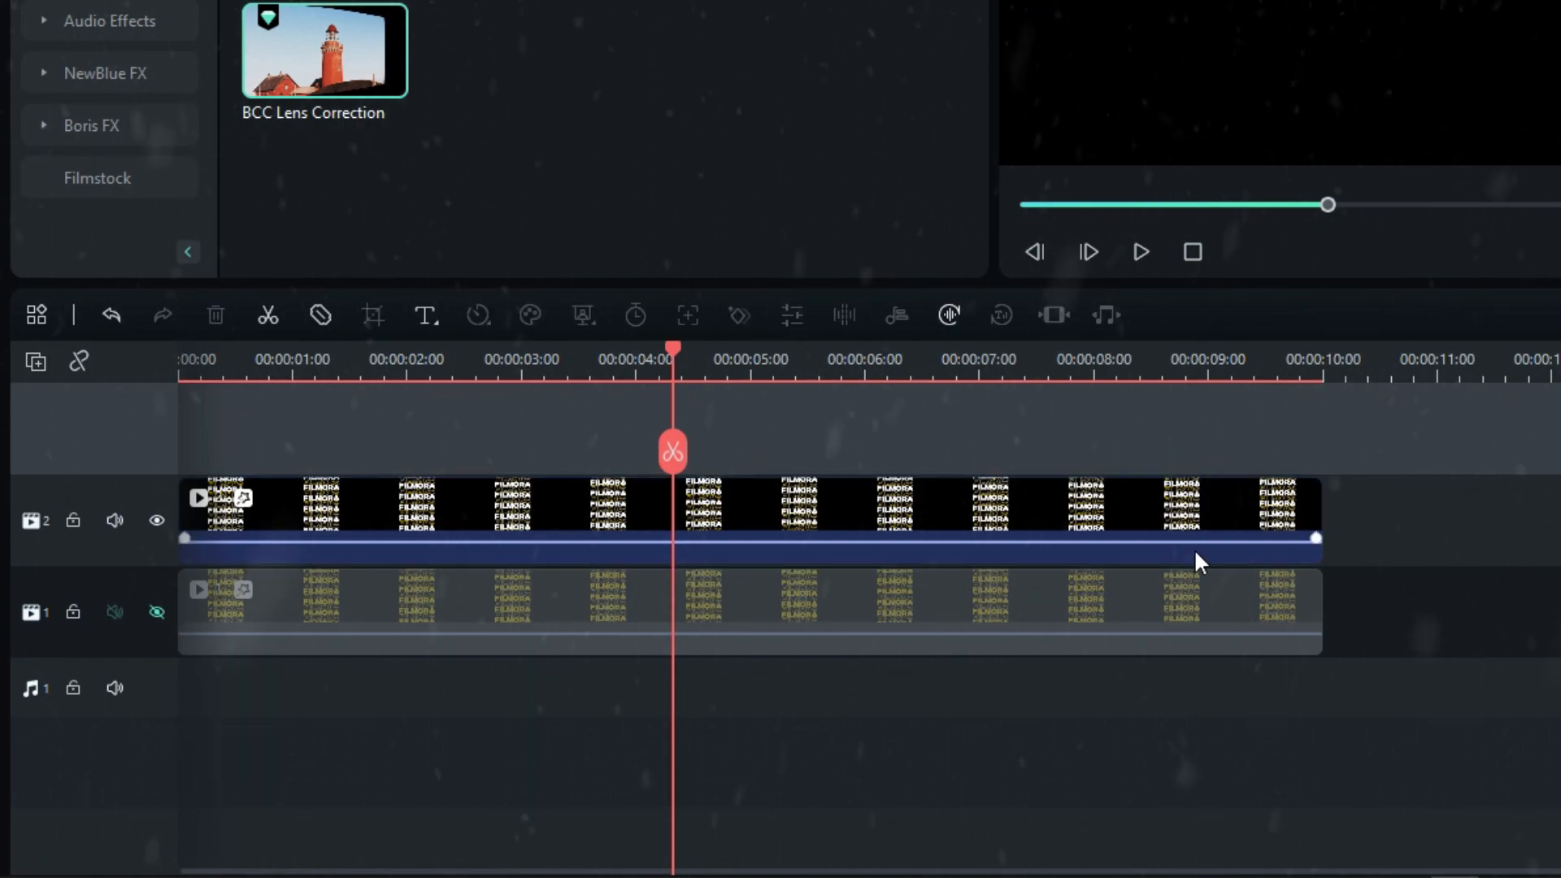
# Duplicate the video 2 clip onto a third video track from 00:00:00:00 and move the playhead to 00:00:00:22.
pyautogui.click(1003, 542)
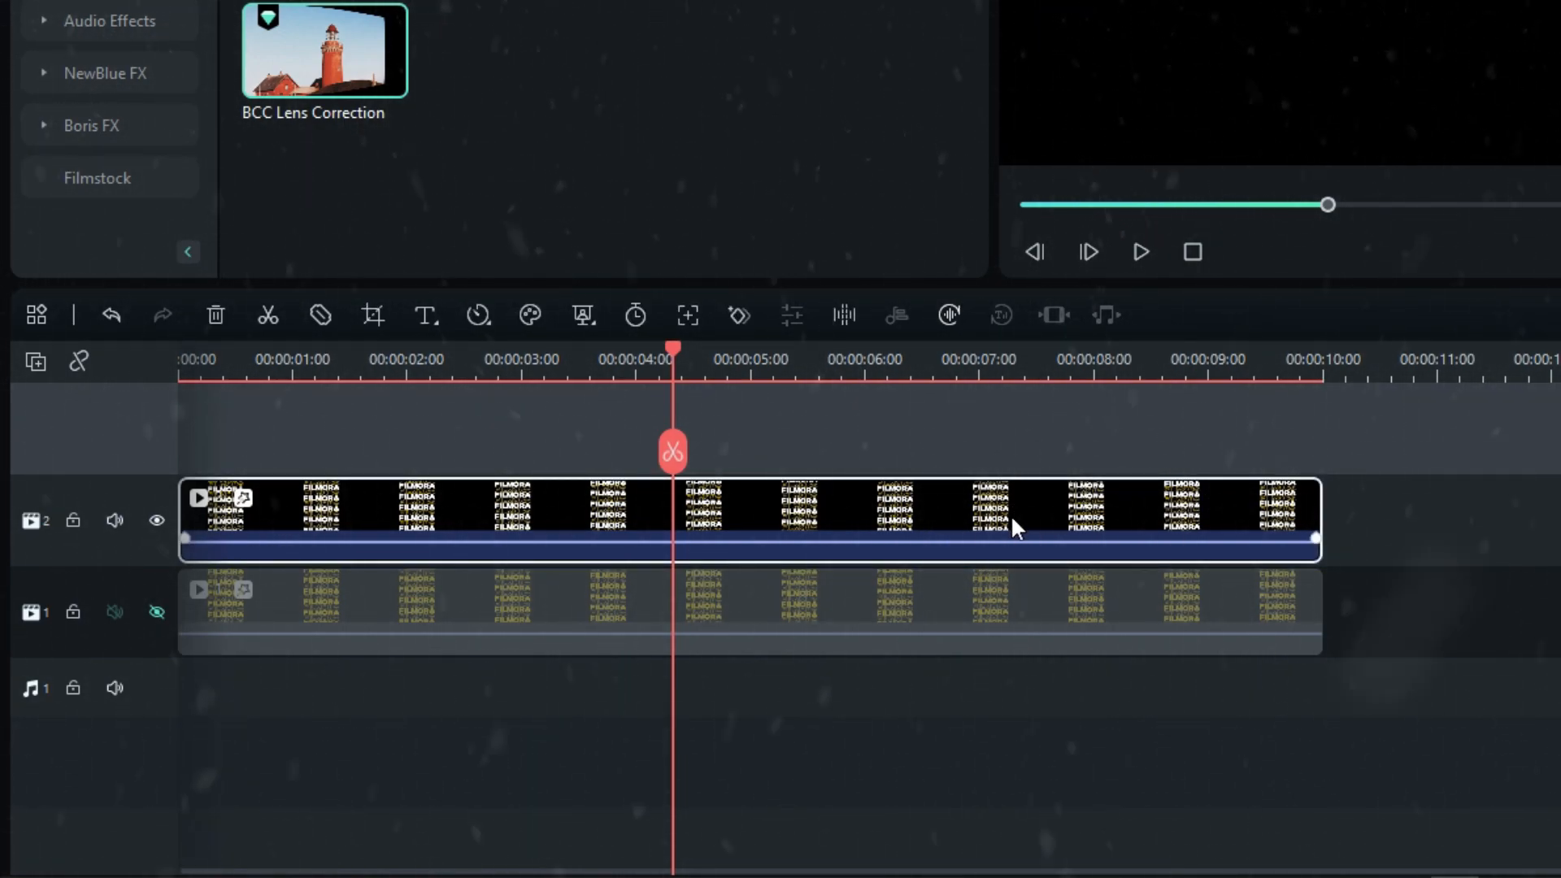
pyautogui.click(264, 355)
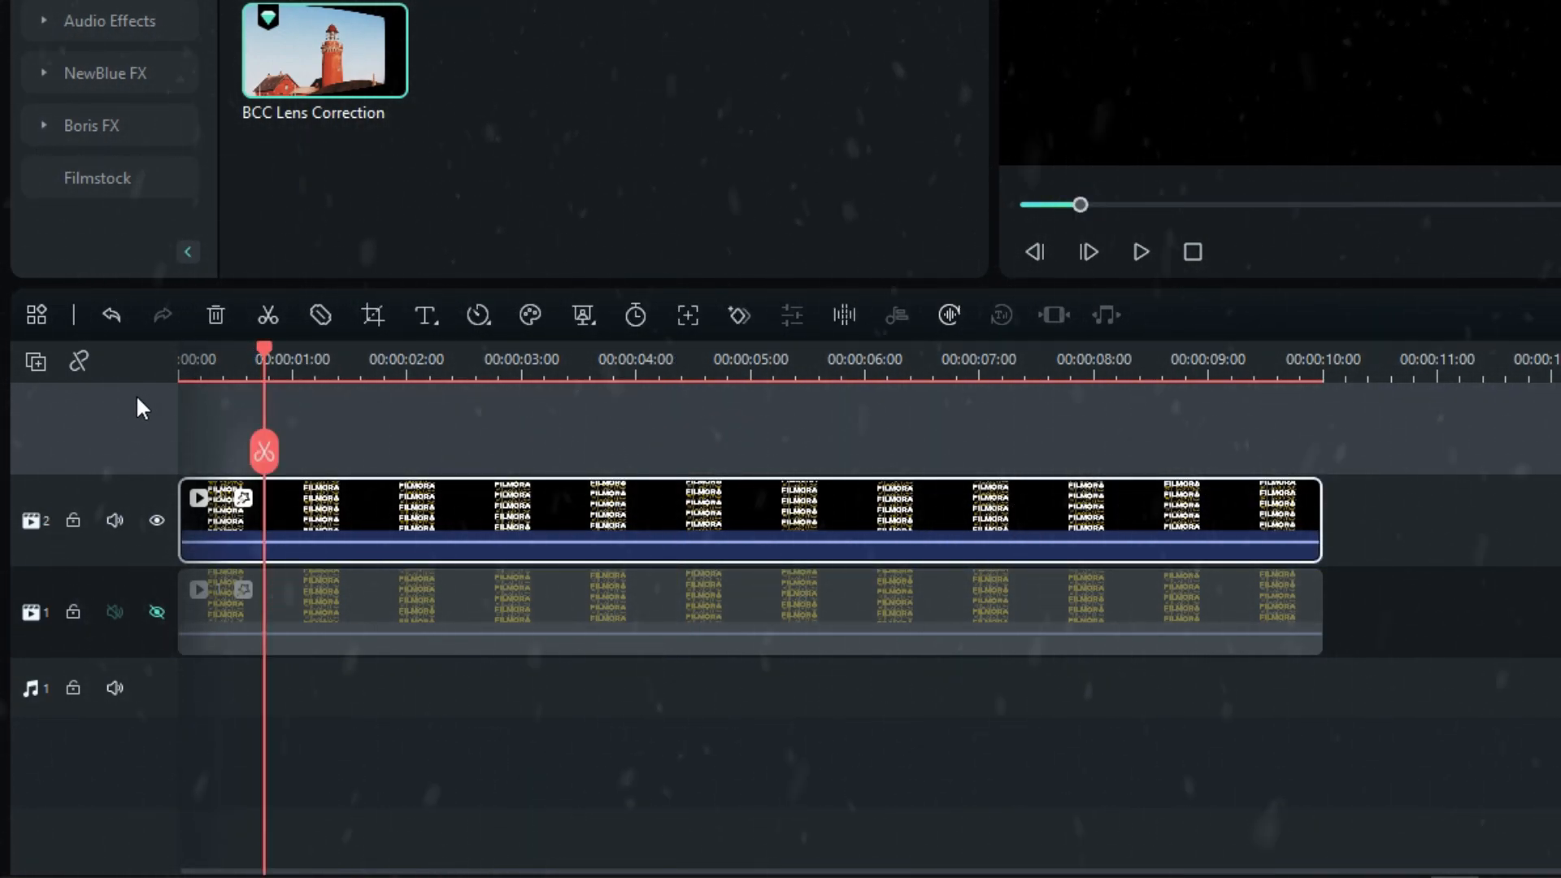
pyautogui.click(185, 357)
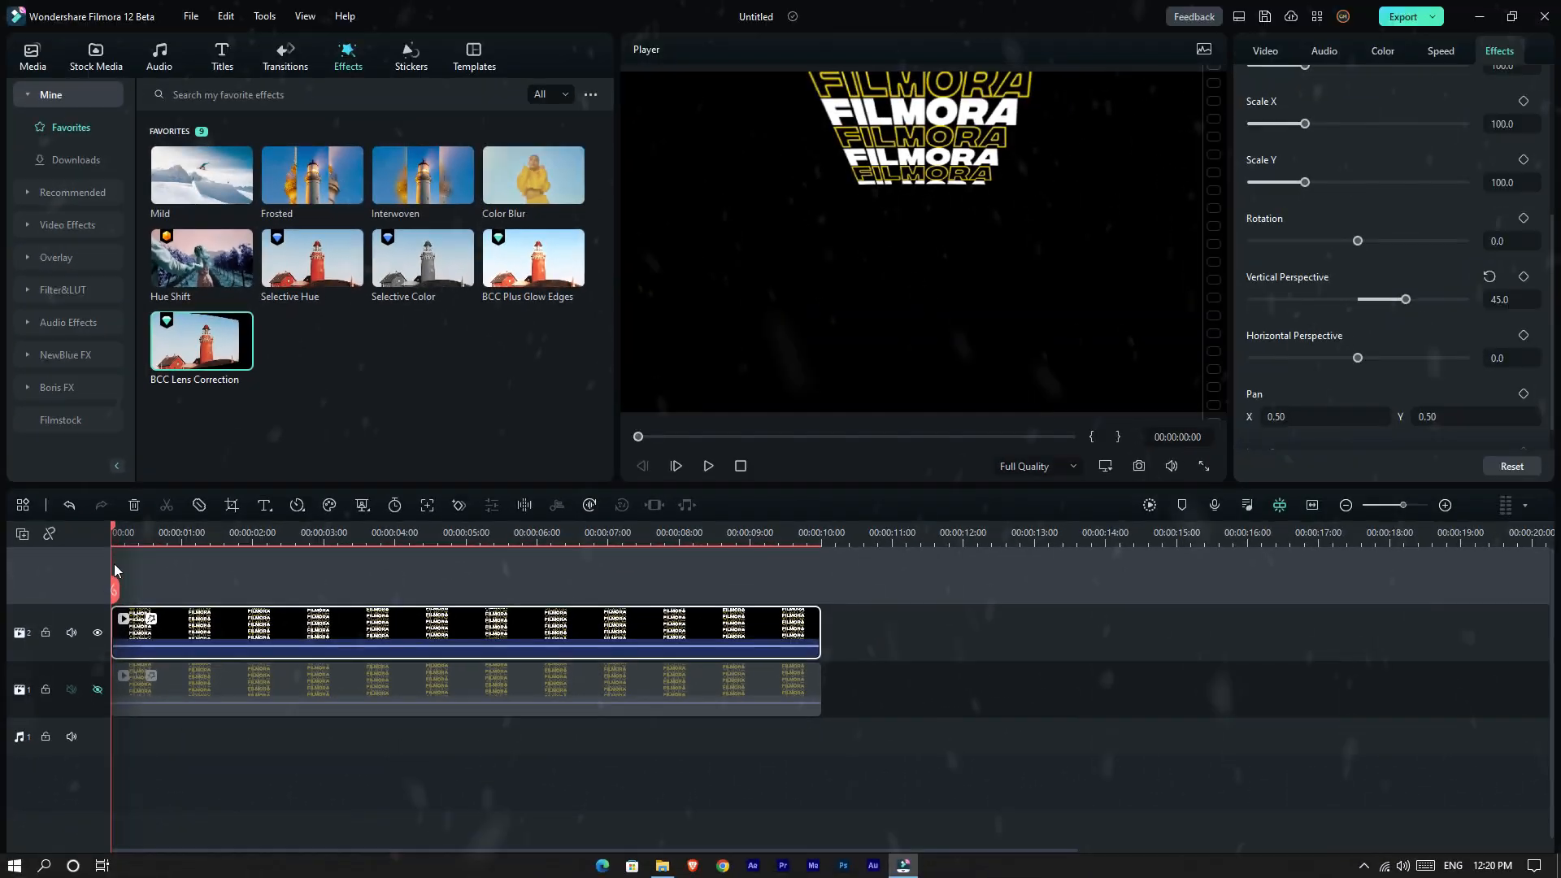
pyautogui.hotkey('ctrl', 'v')
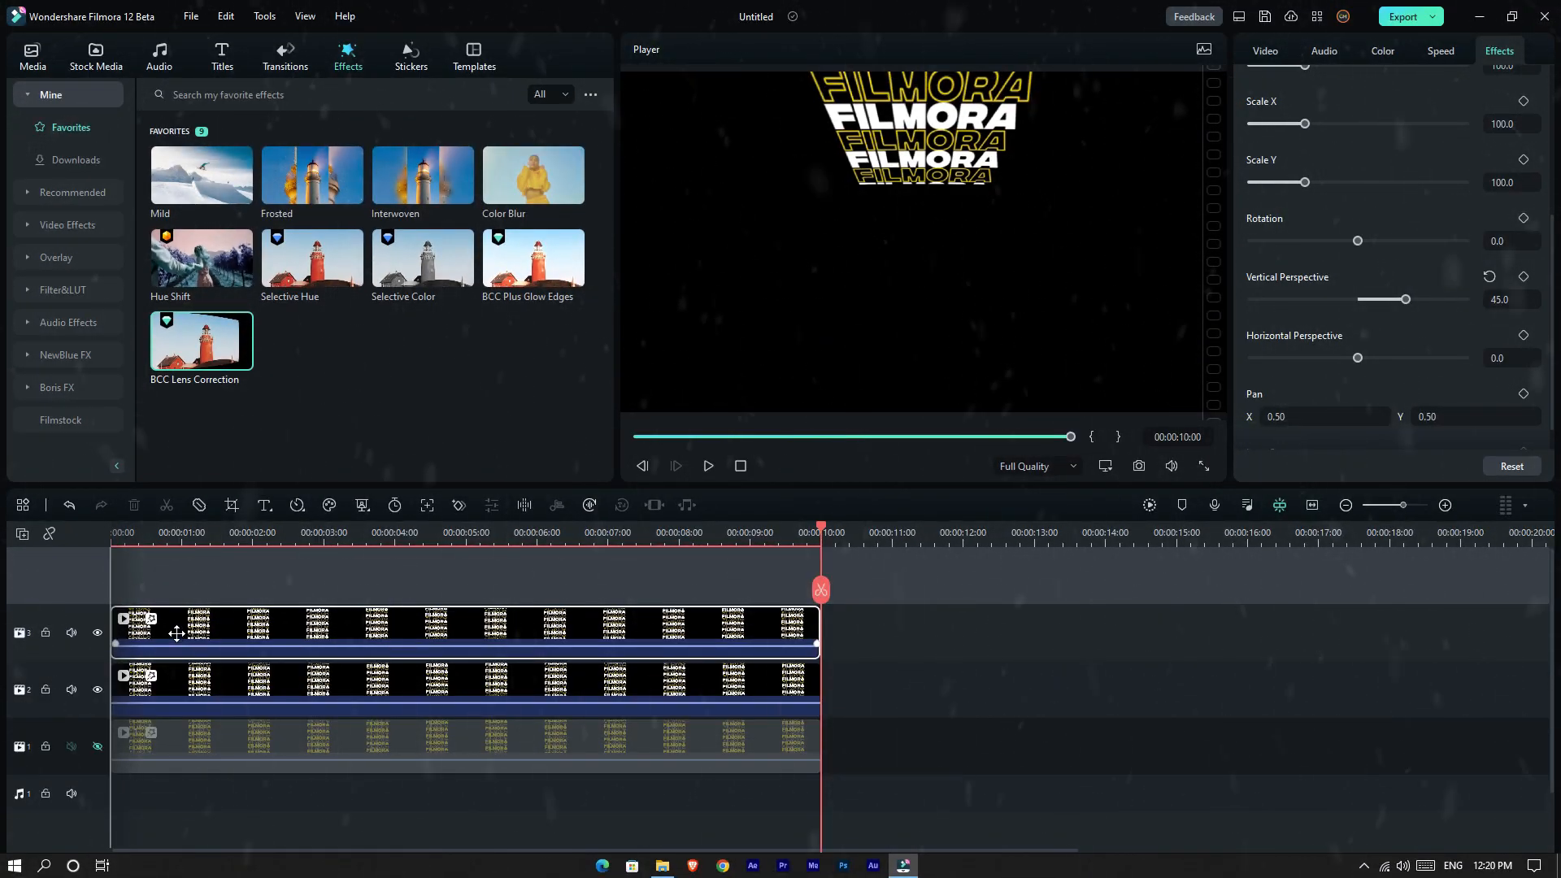
pyautogui.click(173, 534)
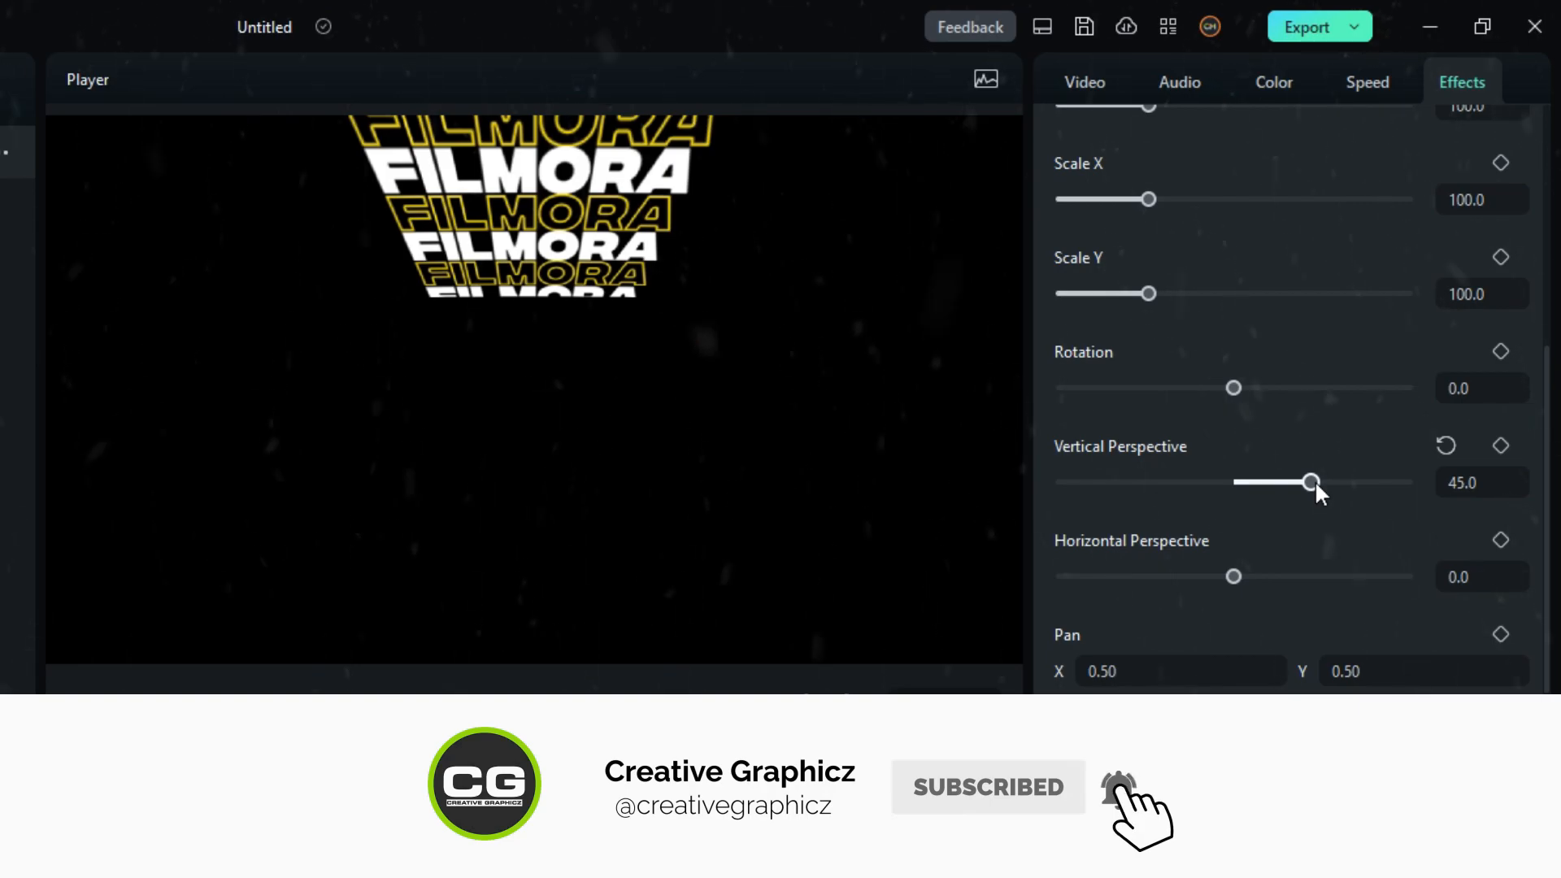
# Set the Vertical Perspective of the duplicated clip's lens correction to -45.
pyautogui.click(1449, 487)
pyautogui.press('Left')
pyautogui.write('-')
pyautogui.press('Return')
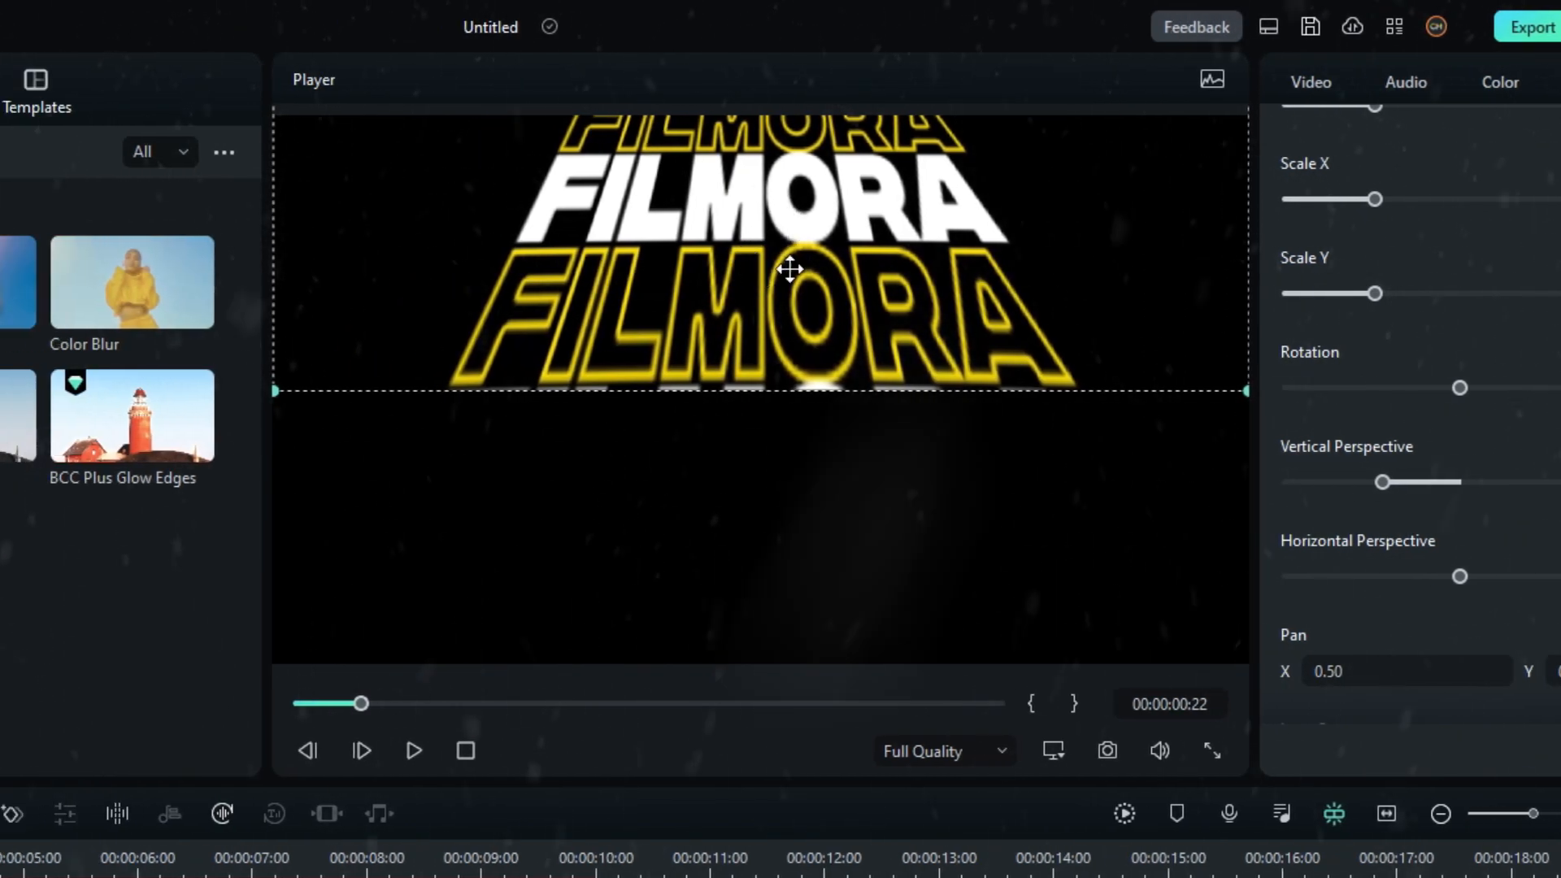
# Move the duplicated clip straight down in the preview so it mirrors the upper text at the bottom of the frame.
pyautogui.moveTo(562, 253); pyautogui.dragTo(567, 721)
pyautogui.moveTo(793, 722); pyautogui.dragTo(794, 773)
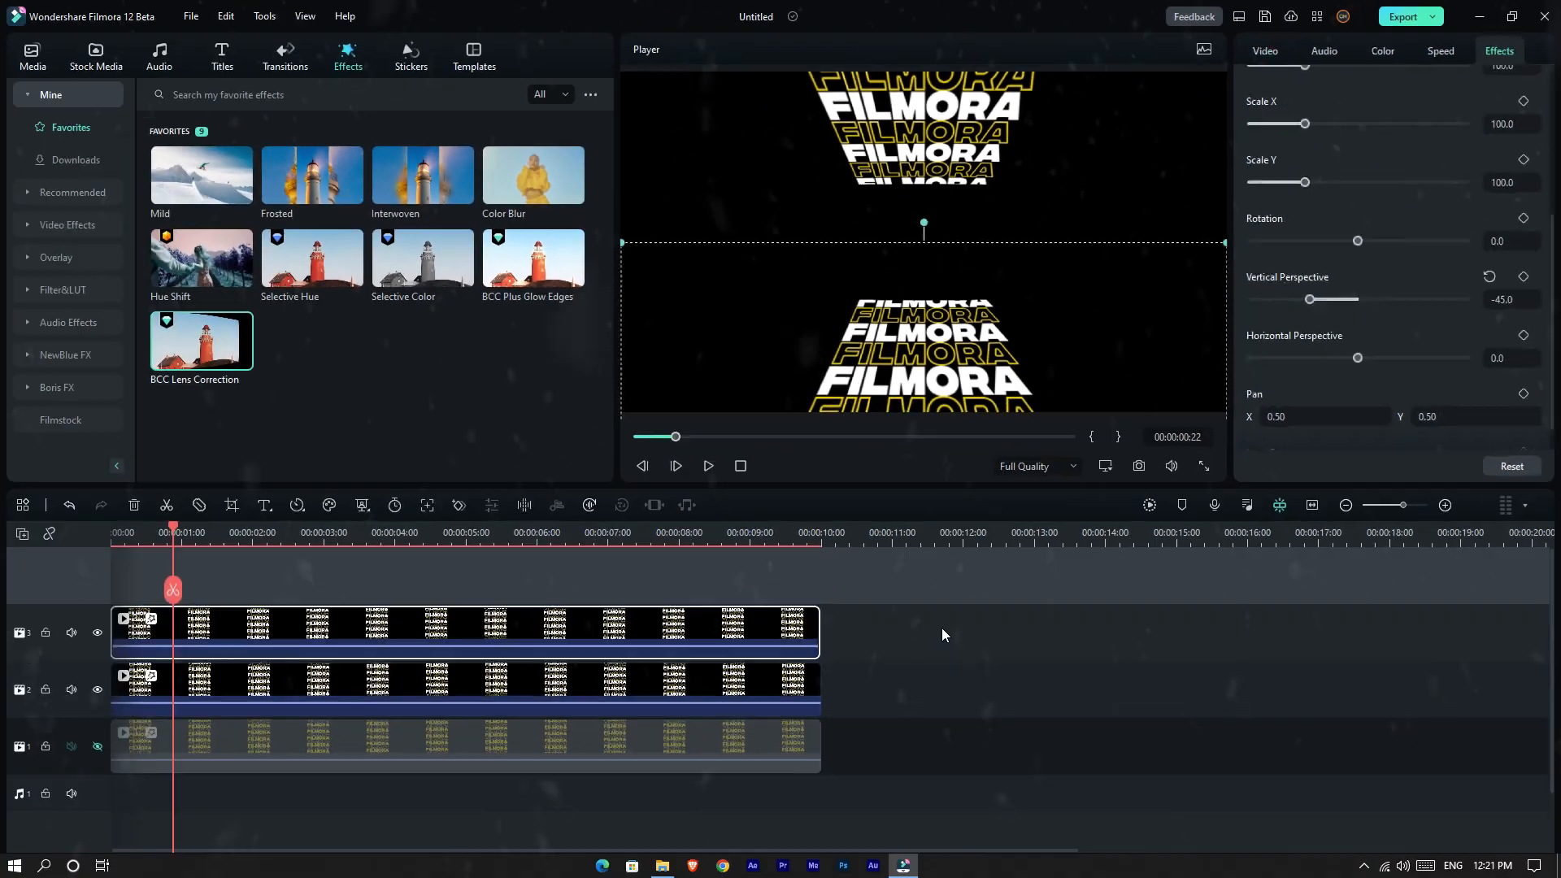
pyautogui.click(790, 877)
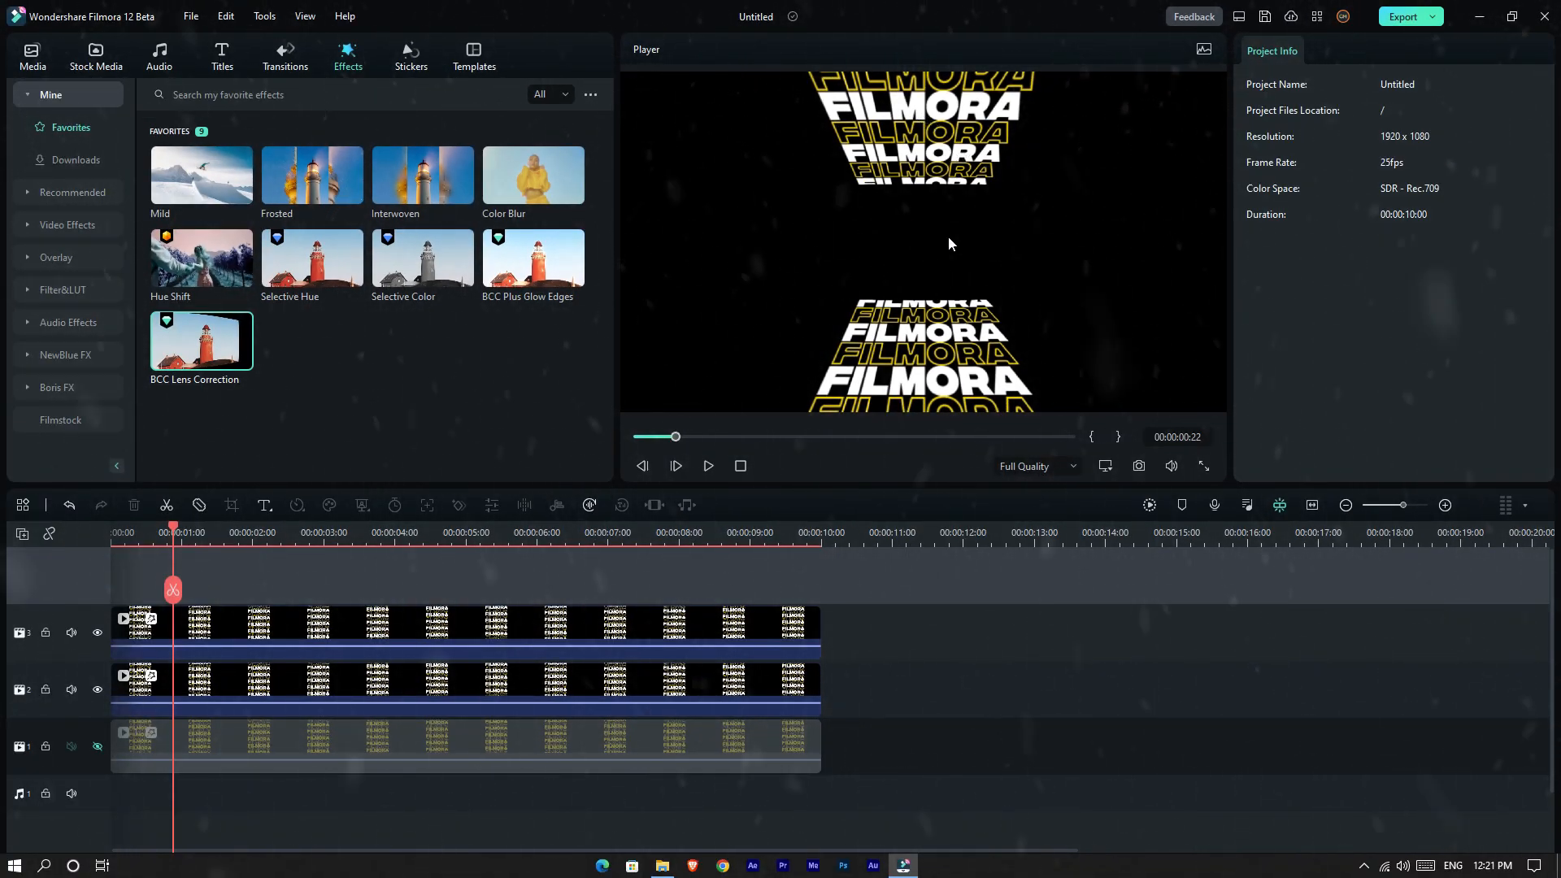
# Show the first video track again and nudge the upper and lower white text clips inward against the yellow text band.
pyautogui.click(176, 726)
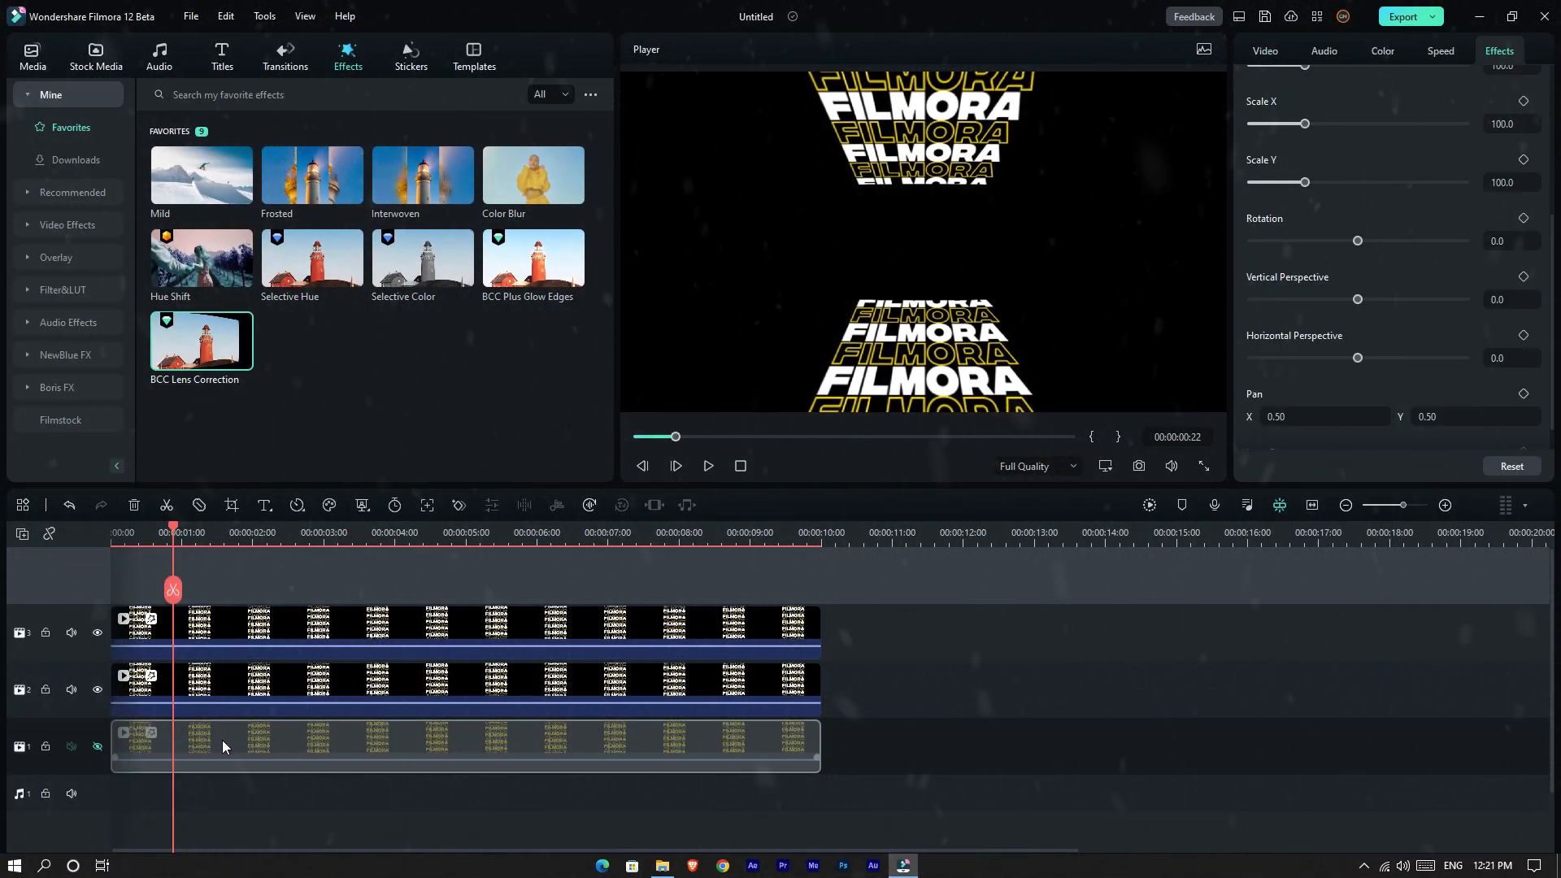
pyautogui.click(97, 747)
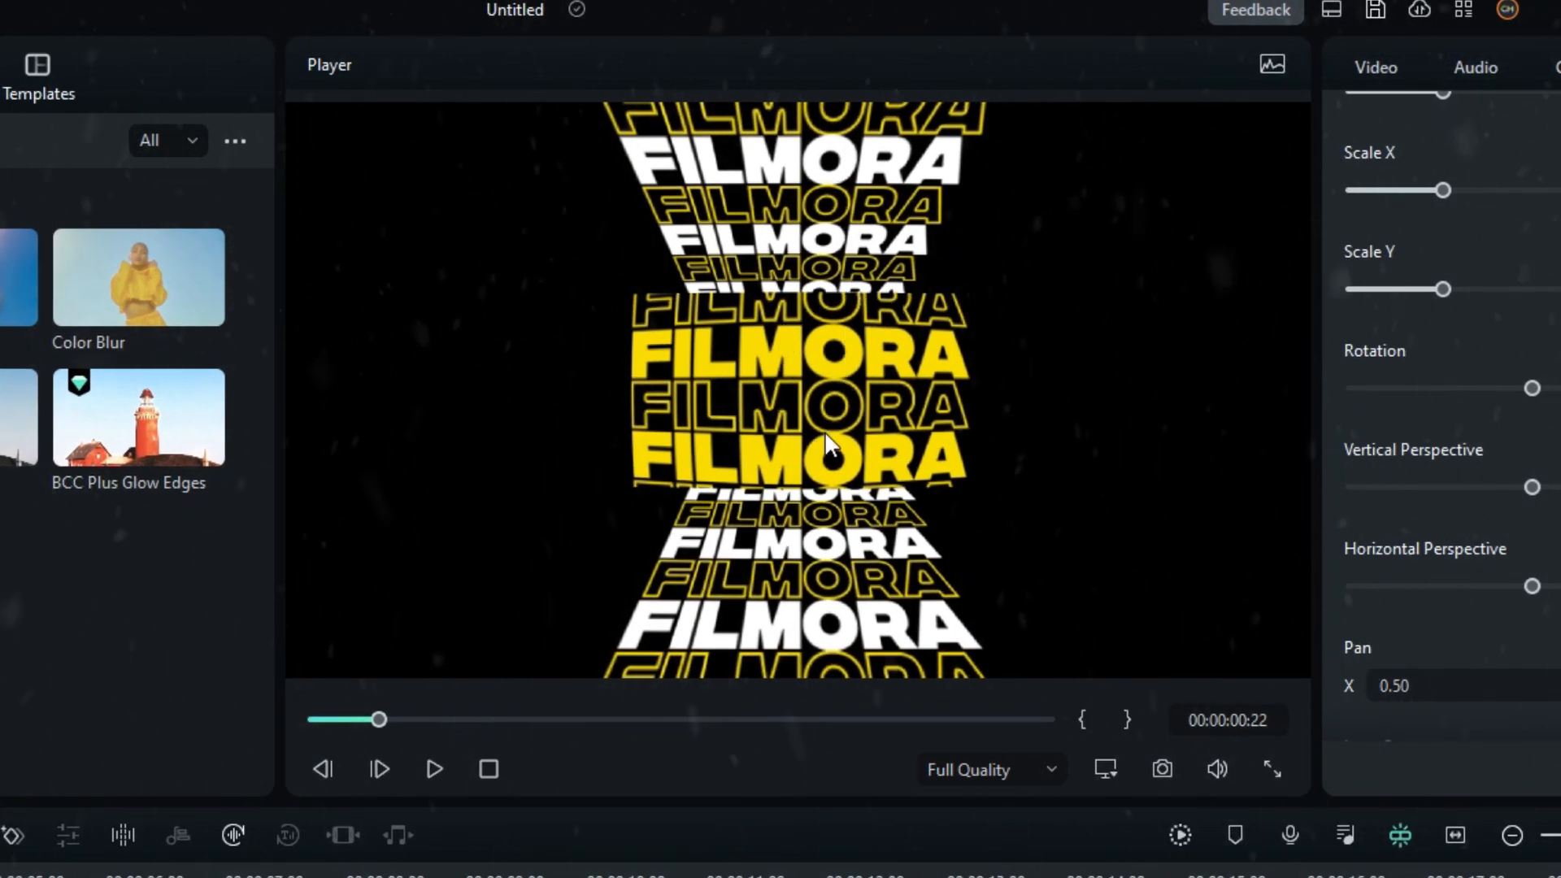
pyautogui.click(823, 518)
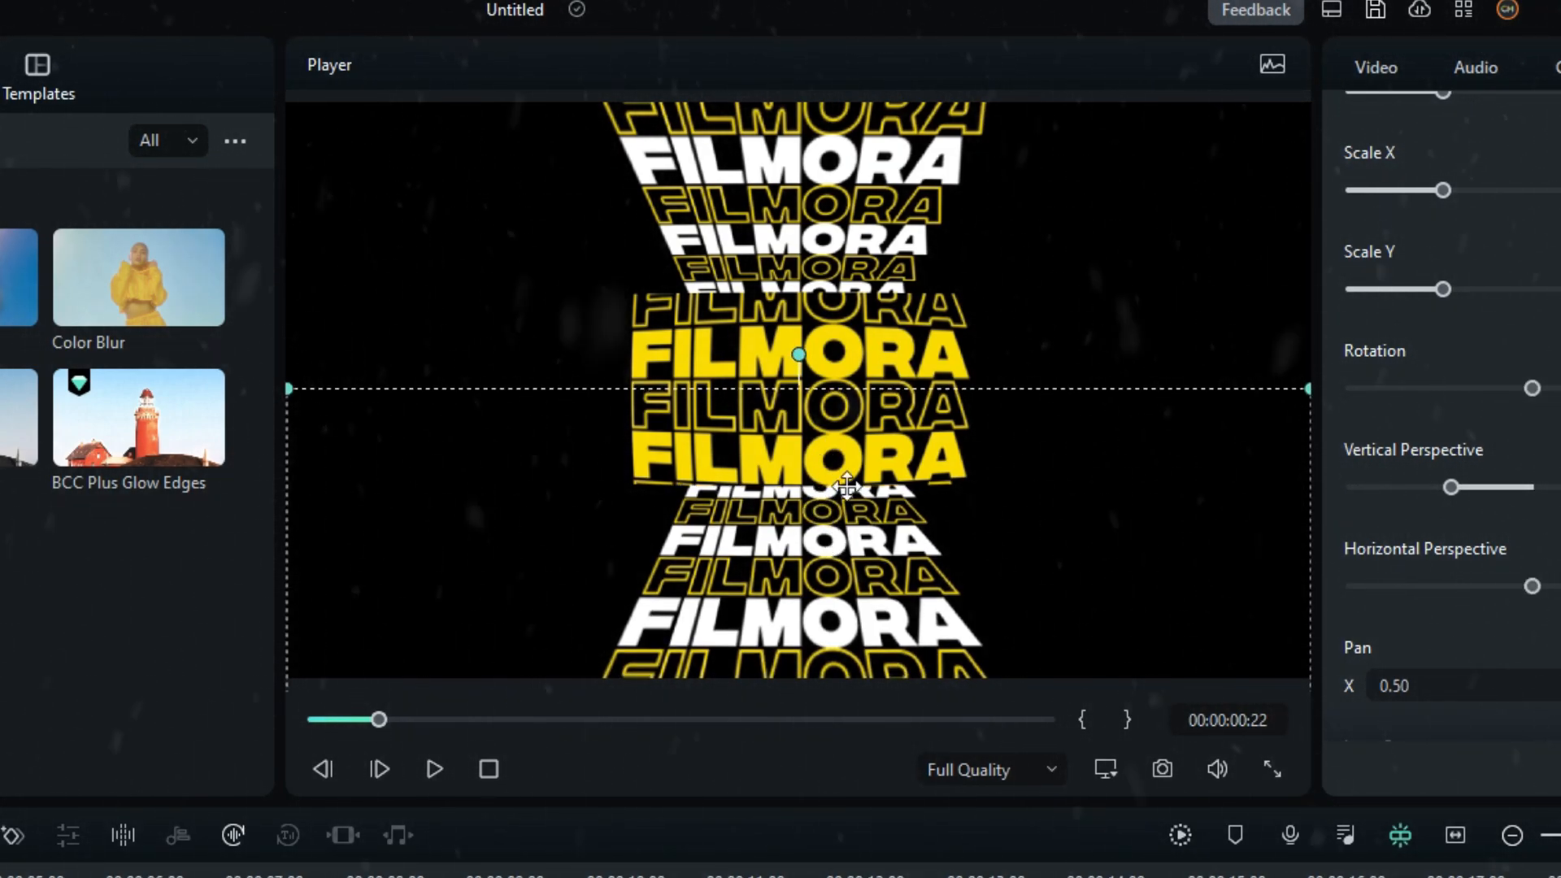
pyautogui.moveTo(844, 213); pyautogui.dragTo(844, 232)
pyautogui.hotkey('alt', 'Down')
pyautogui.hotkey('alt', 'Down')
pyautogui.hotkey('alt', 'Down')
pyautogui.hotkey('alt', 'Down')
pyautogui.hotkey('alt', 'Down')
pyautogui.hotkey('alt', 'Down')
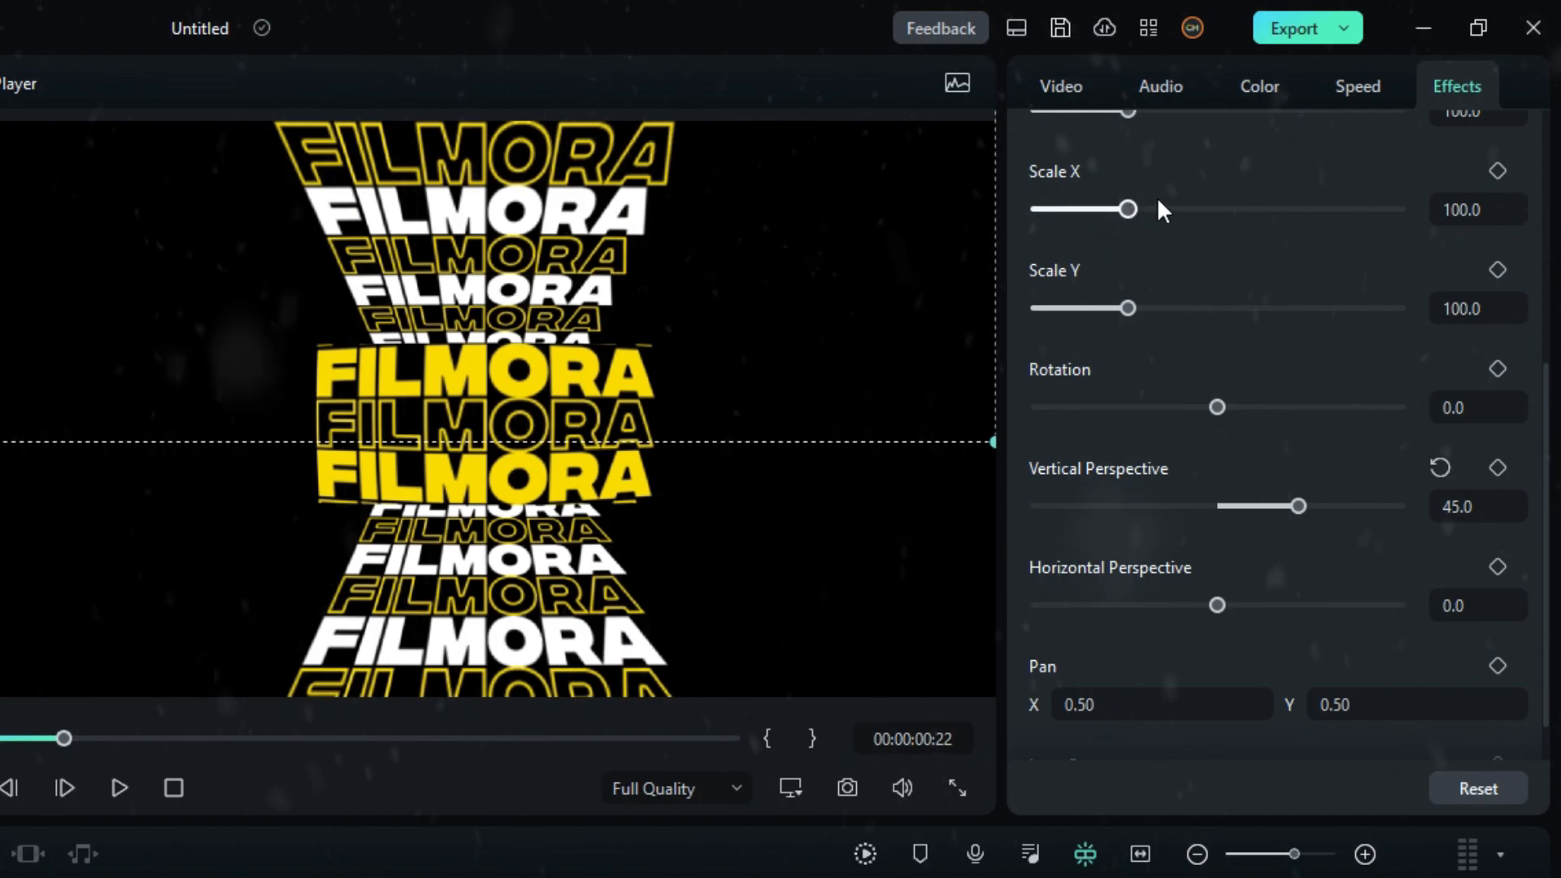
# Set the lens correction's Scale X to 151.7 on both the upper and the lower white text clips.
pyautogui.moveTo(1121, 213); pyautogui.dragTo(1173, 211)
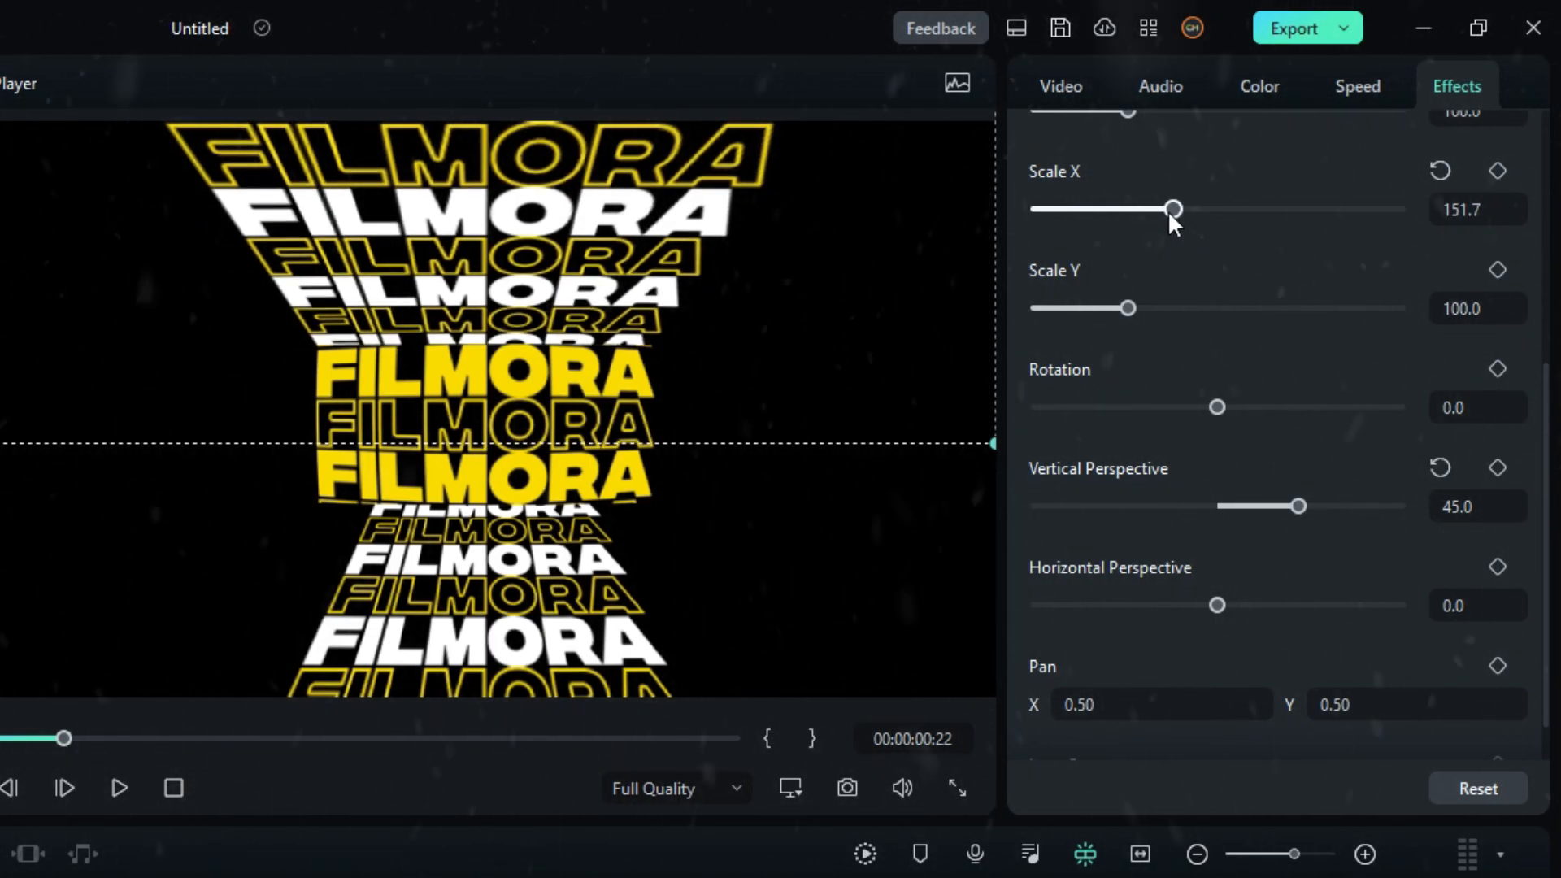
pyautogui.click(496, 563)
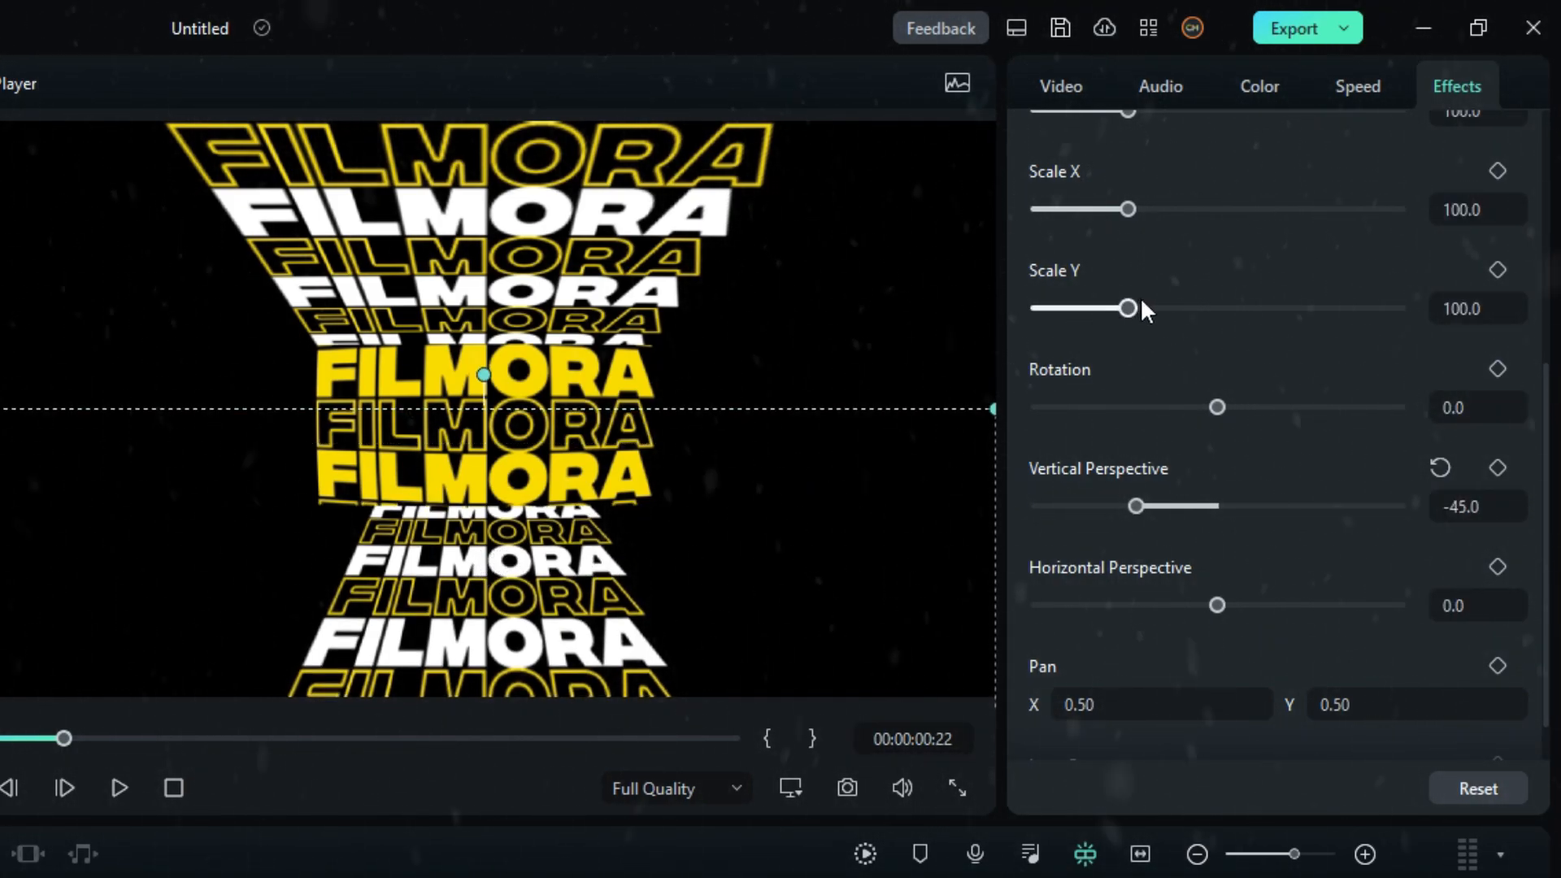
pyautogui.moveTo(1151, 209); pyautogui.dragTo(1175, 209)
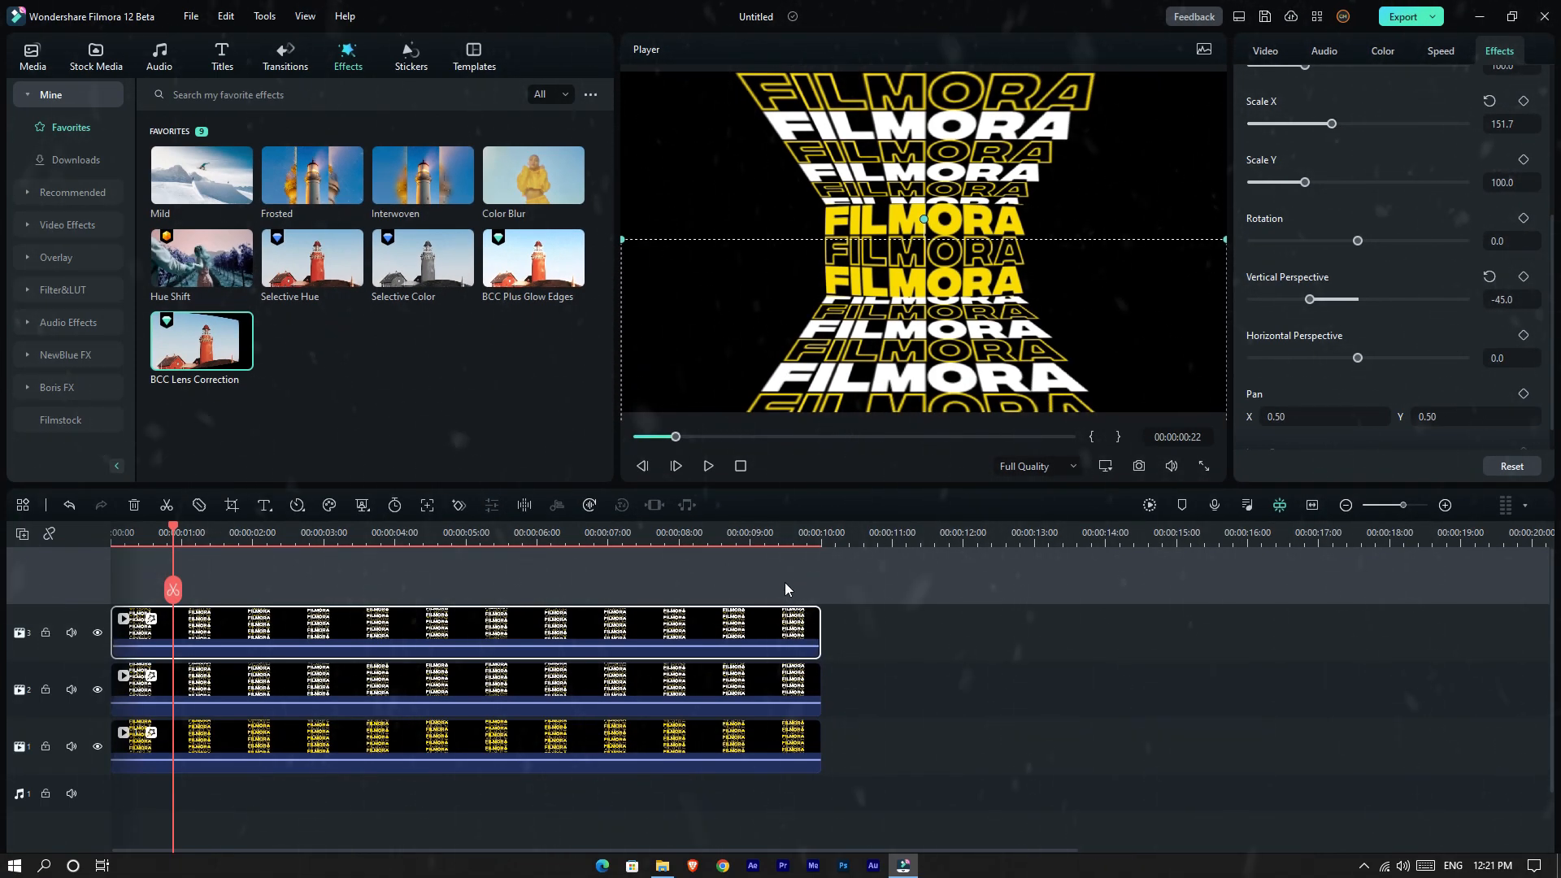
pyautogui.click(783, 577)
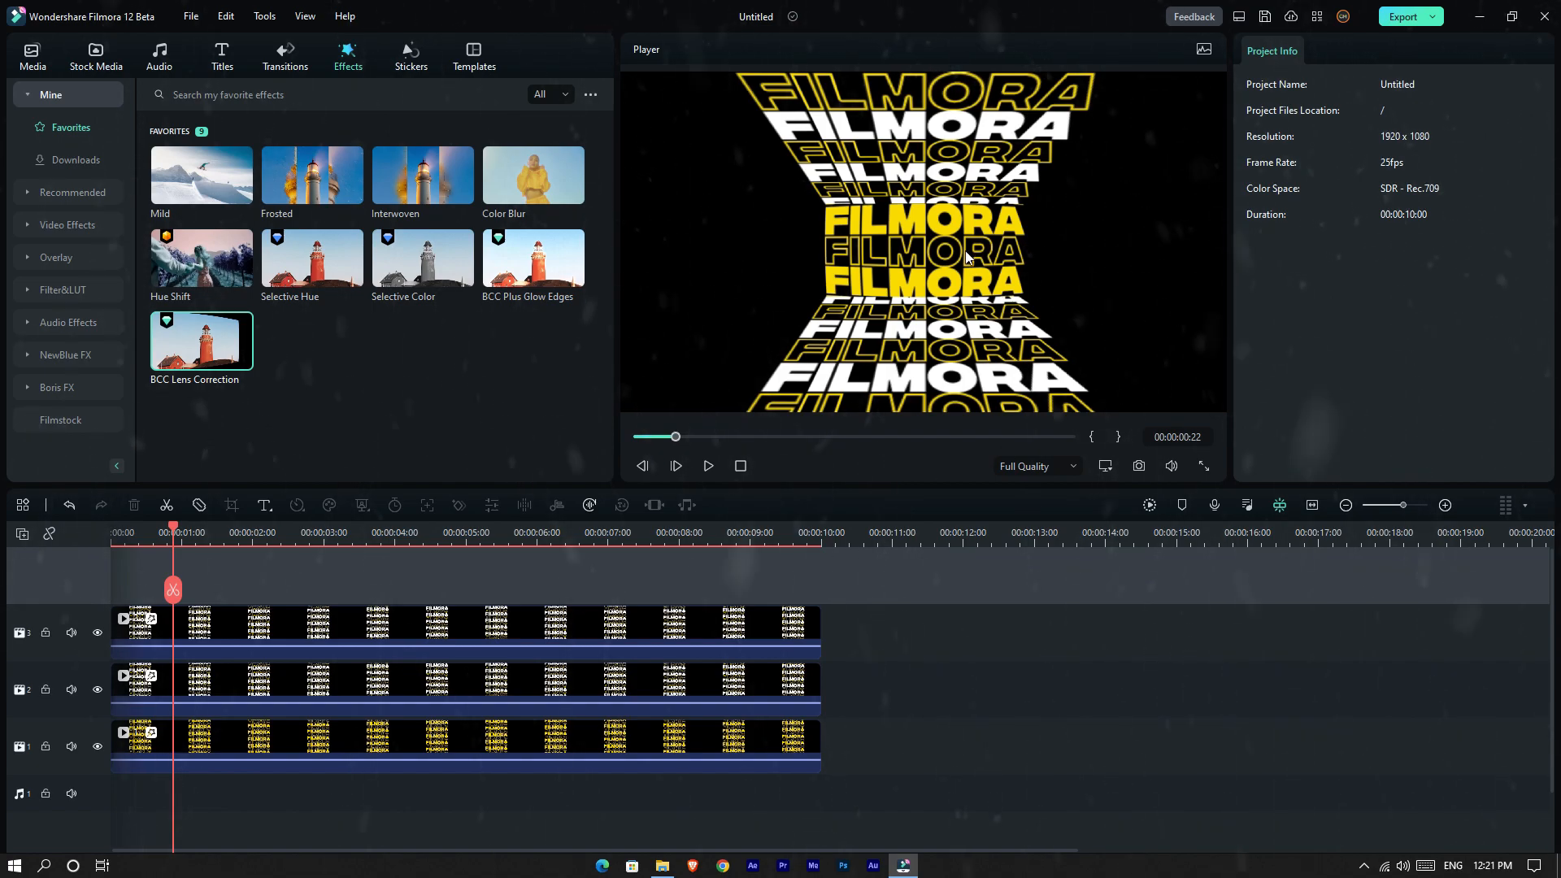
# Add a black drop shadow at an angle of 0° to the lower white text clip.
pyautogui.click(634, 627)
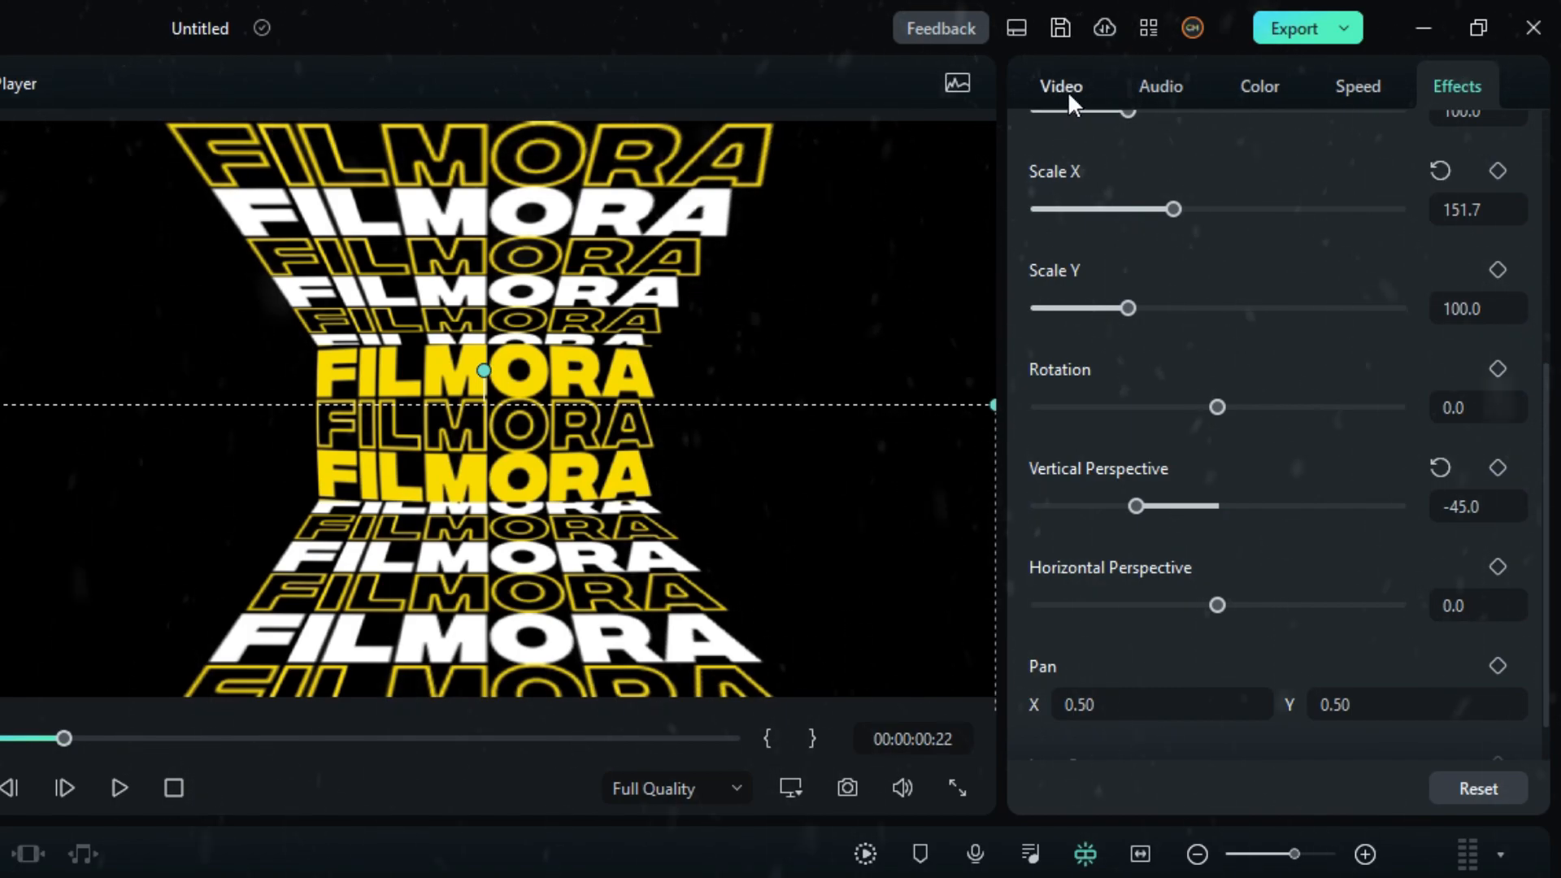
pyautogui.click(1062, 88)
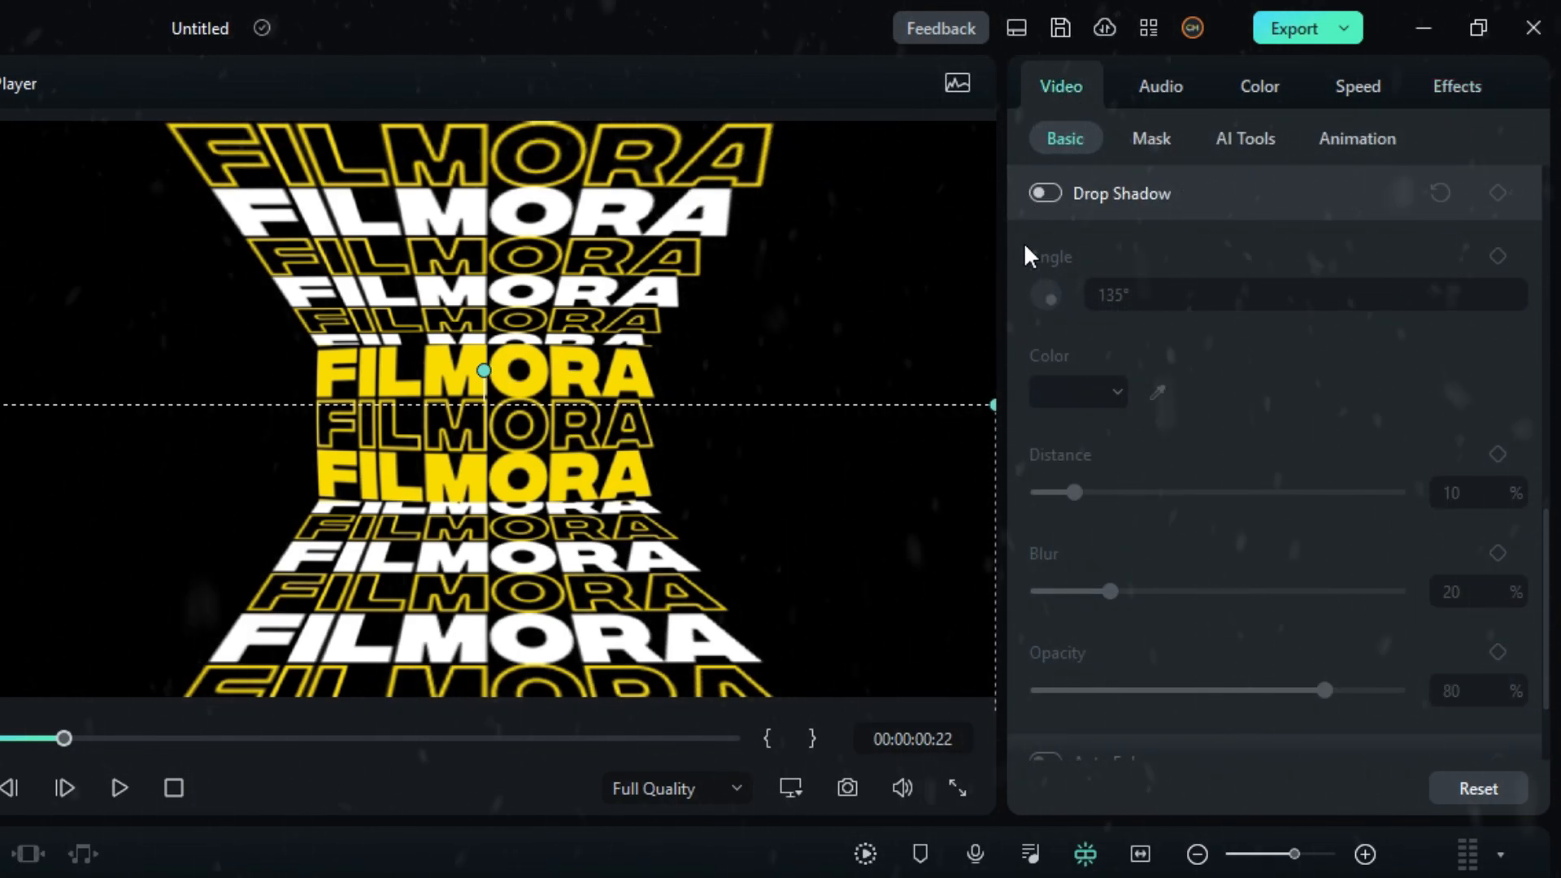
pyautogui.click(1046, 195)
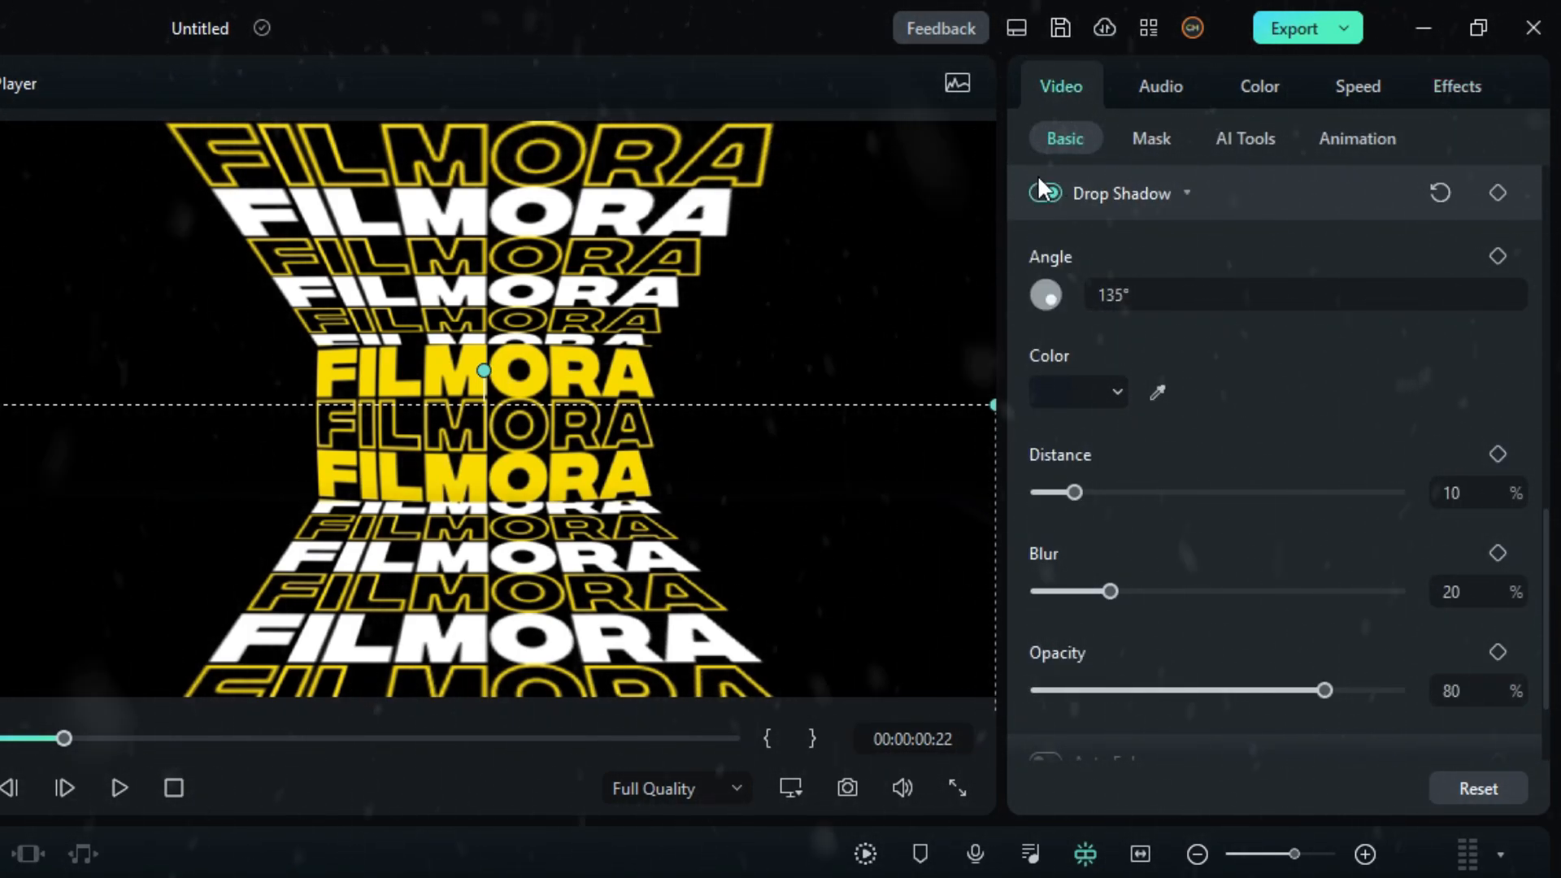
pyautogui.click(1114, 296)
pyautogui.write('0')
pyautogui.press('Return')
pyautogui.click(1094, 388)
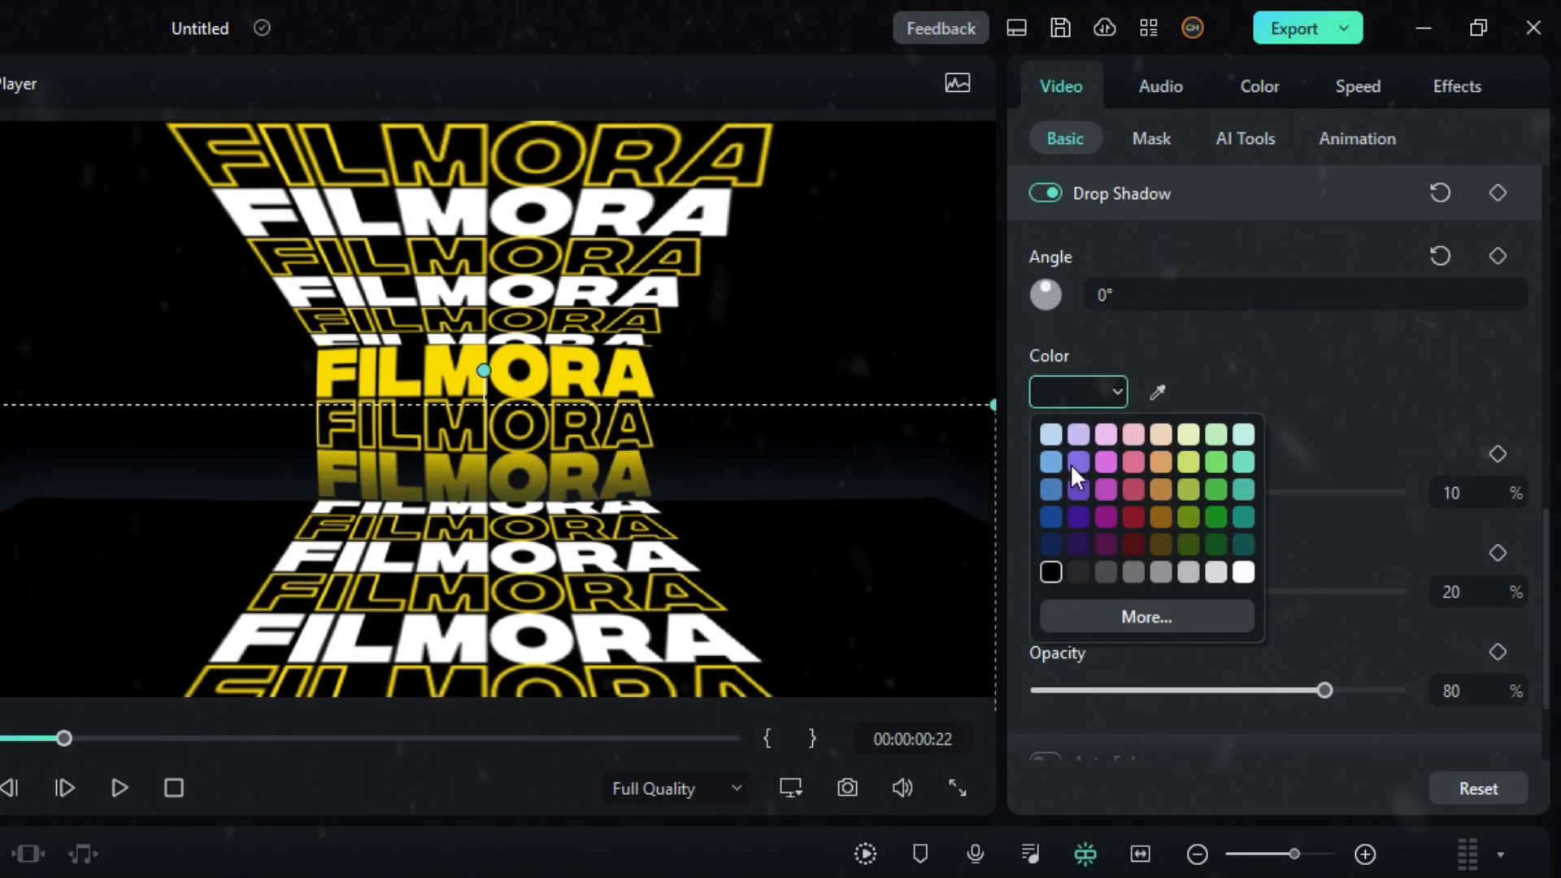
pyautogui.click(1045, 564)
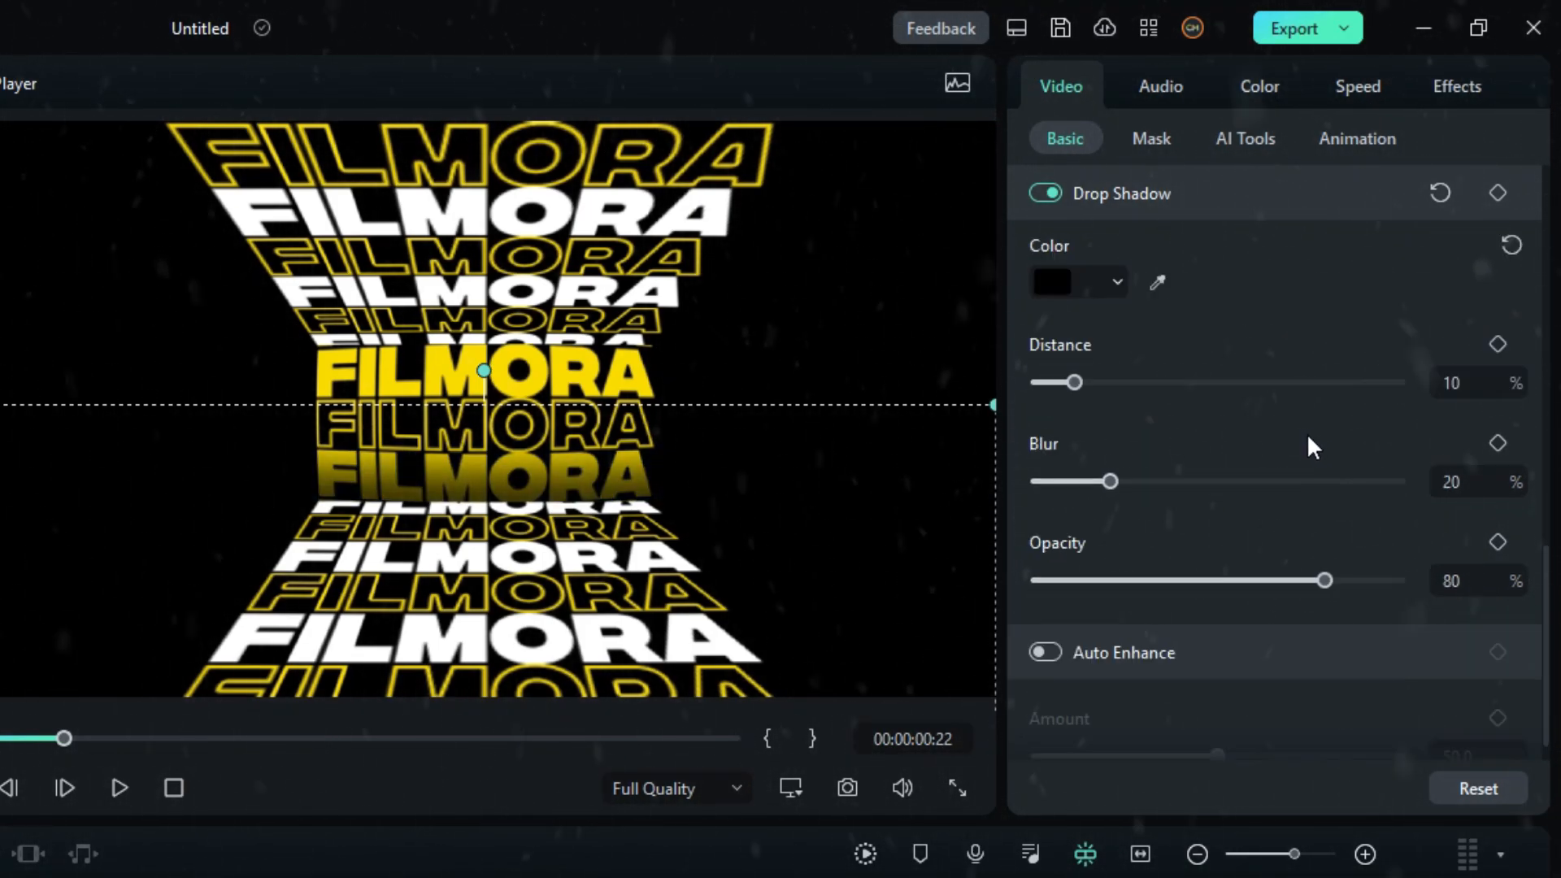
pyautogui.scroll(-2, 1309, 430)
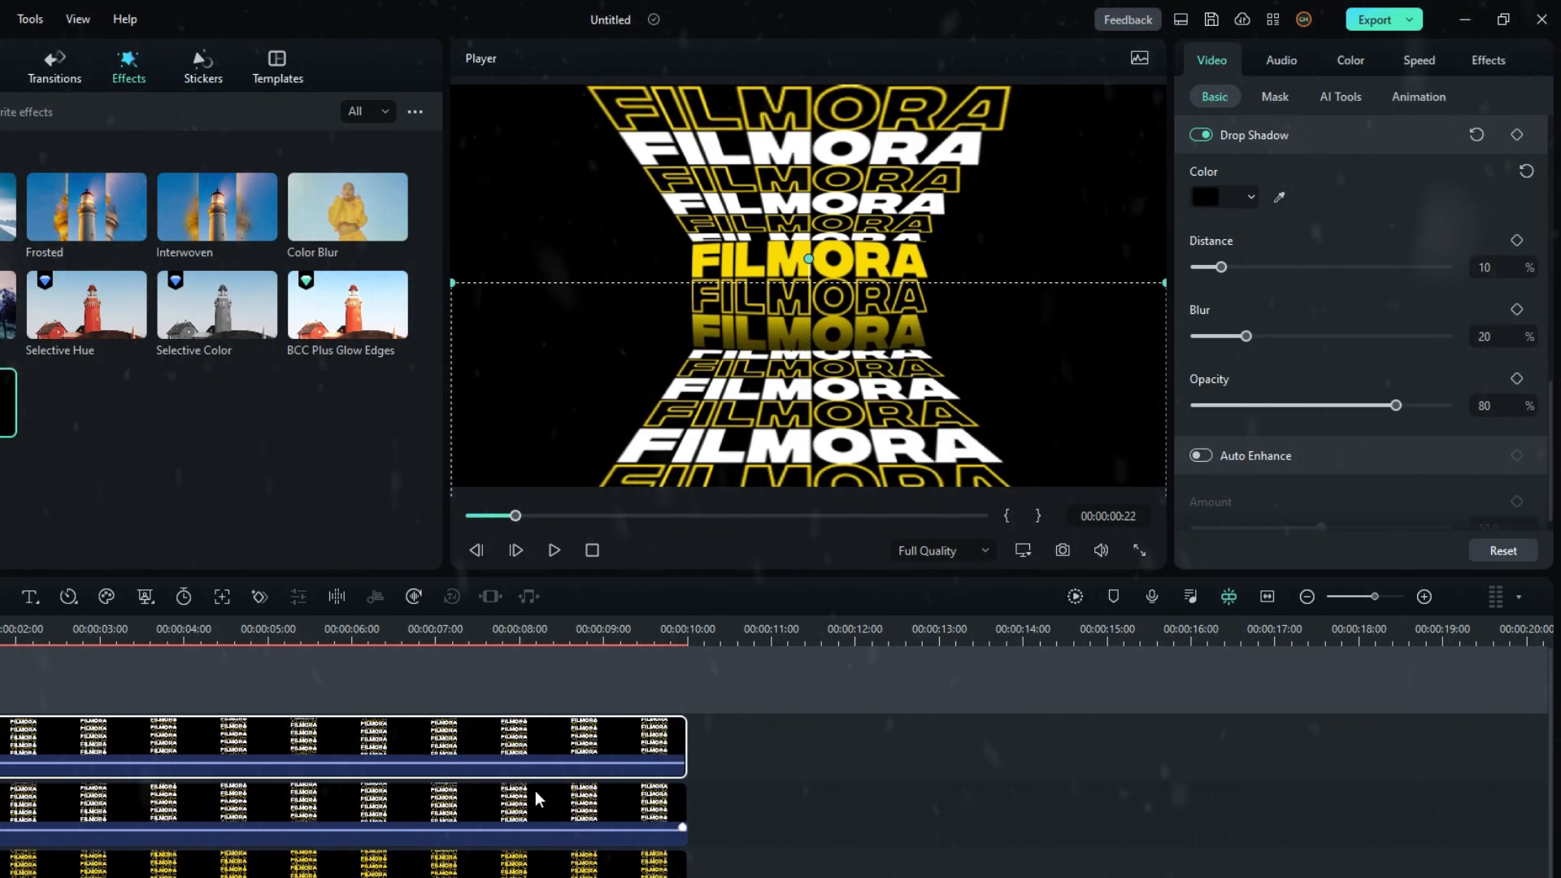
# Add a black drop shadow at an angle of 180° to the upper white text clip on the second video track.
pyautogui.click(536, 799)
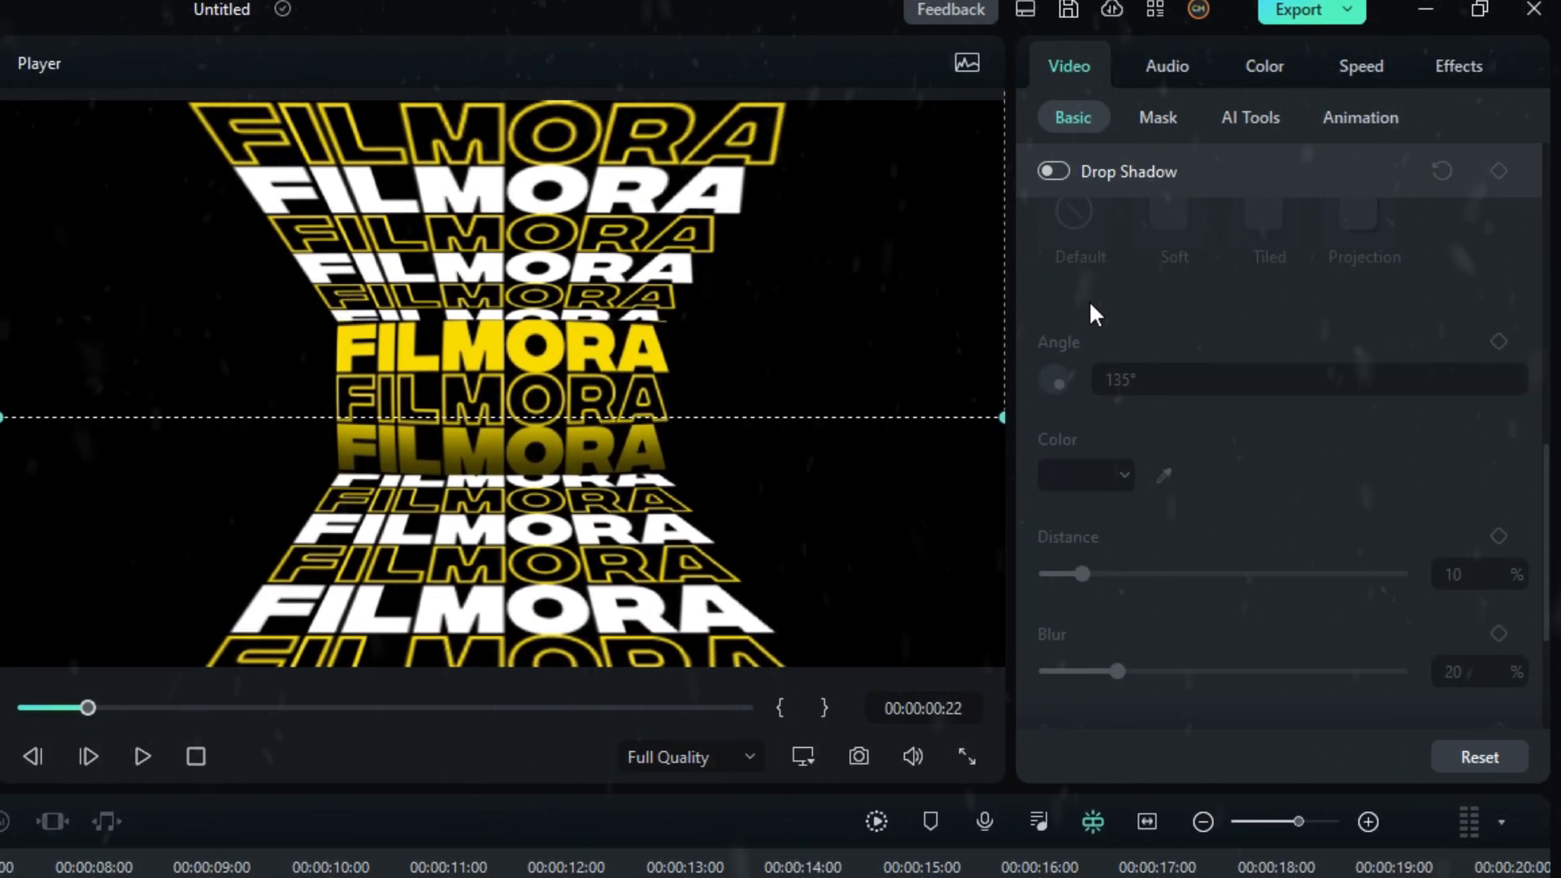
pyautogui.click(1053, 171)
pyautogui.click(1137, 372)
pyautogui.write('180')
pyautogui.press('Return')
pyautogui.click(1086, 478)
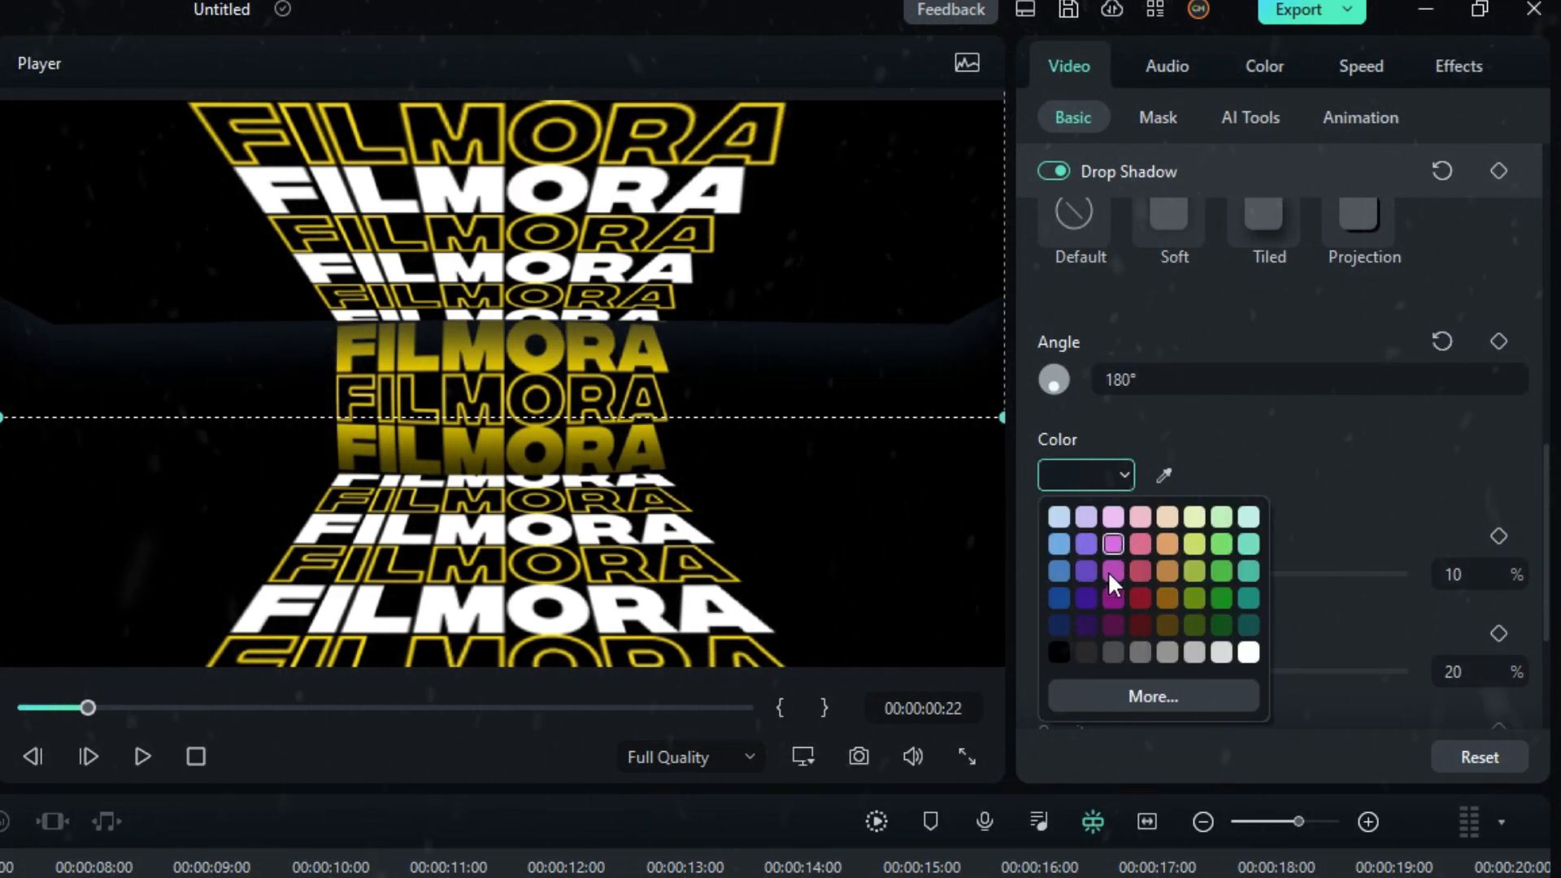
pyautogui.click(1060, 651)
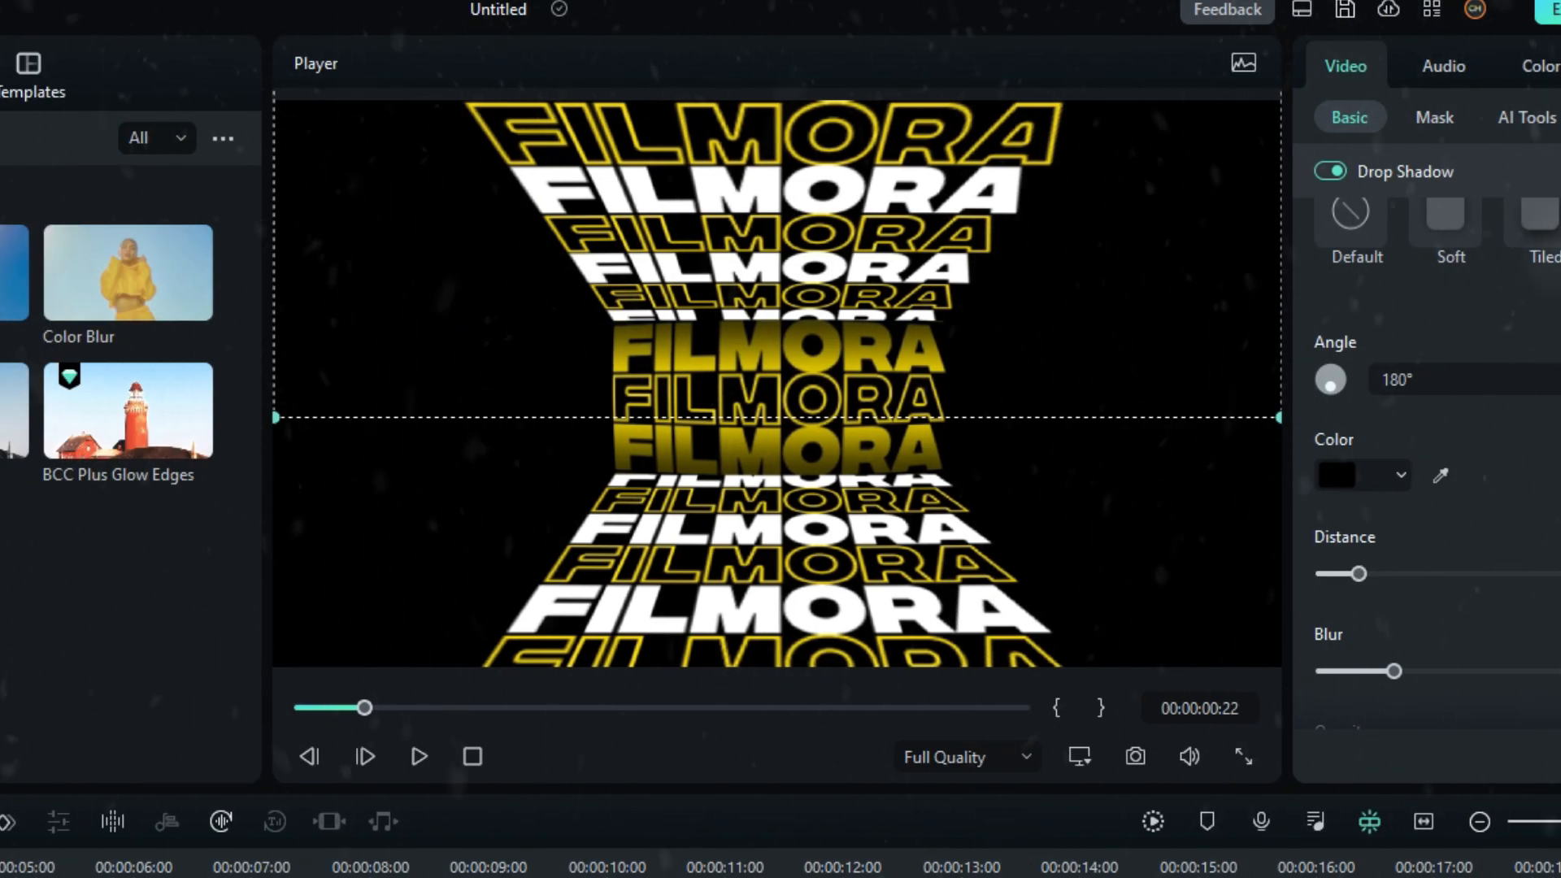
pyautogui.click(1037, 844)
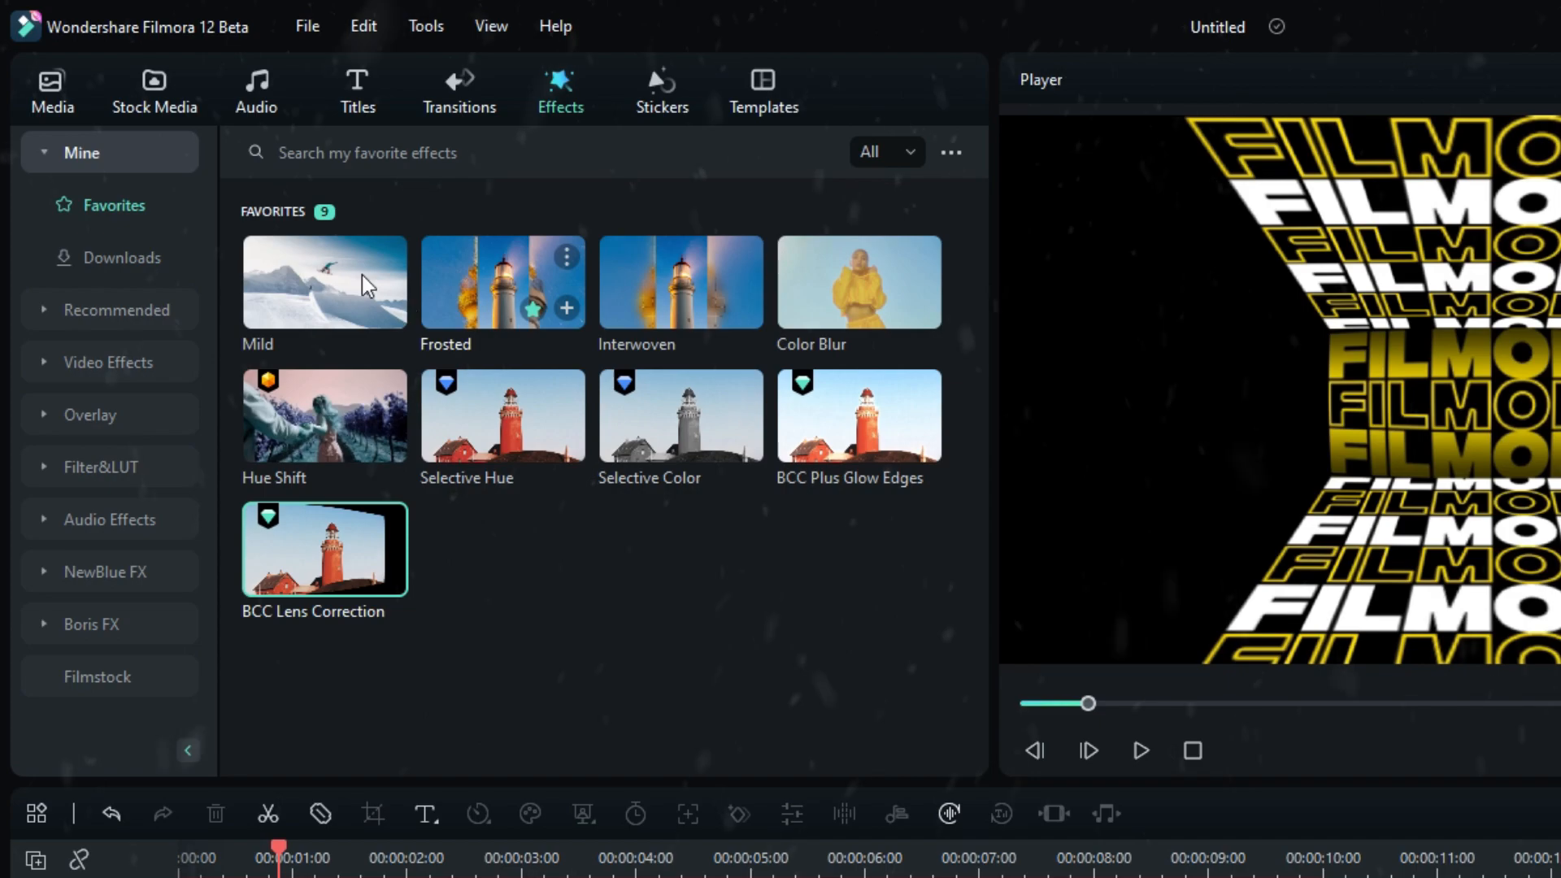
# Place the downloaded Black stock clip on a new track above the text clips and extend it to their 10-second length.
pyautogui.click(154, 97)
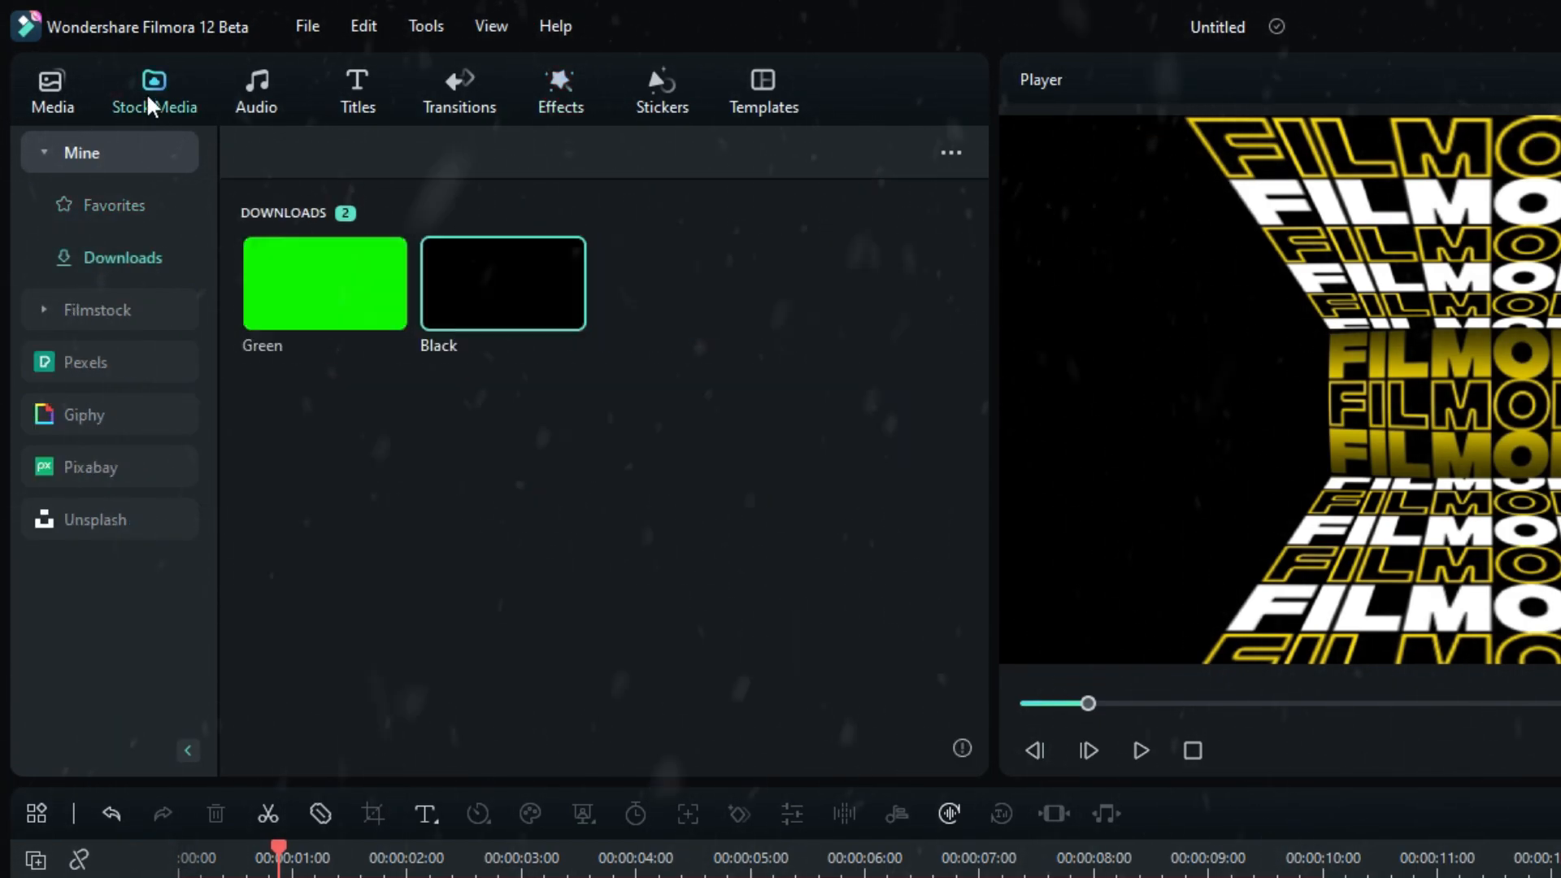
pyautogui.moveTo(464, 328); pyautogui.dragTo(567, 877)
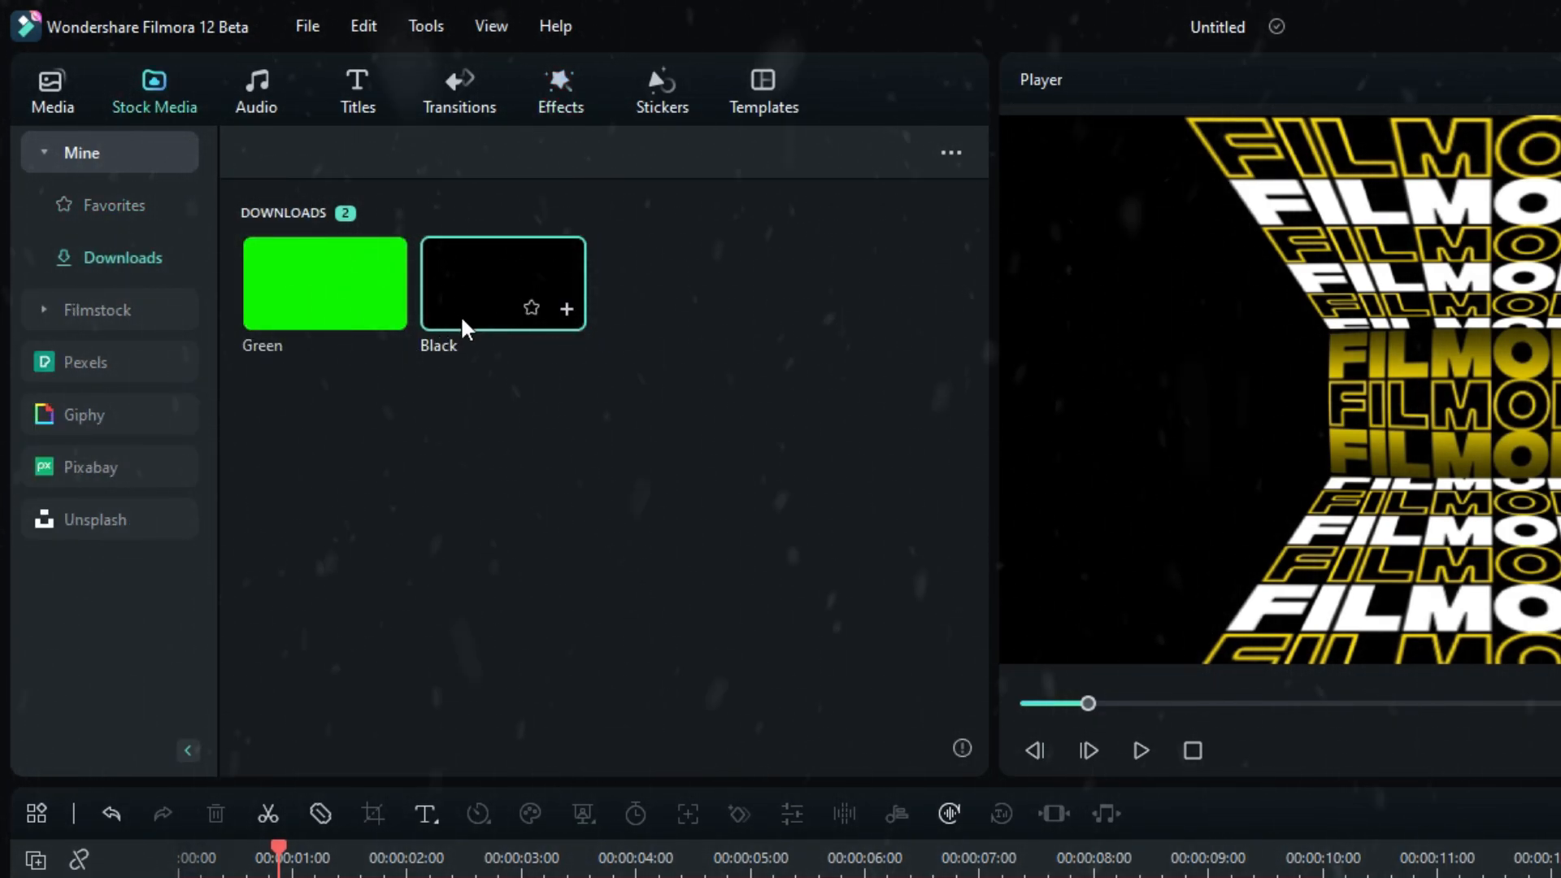
pyautogui.moveTo(567, 560); pyautogui.dragTo(211, 606)
pyautogui.moveTo(745, 687); pyautogui.dragTo(1321, 734)
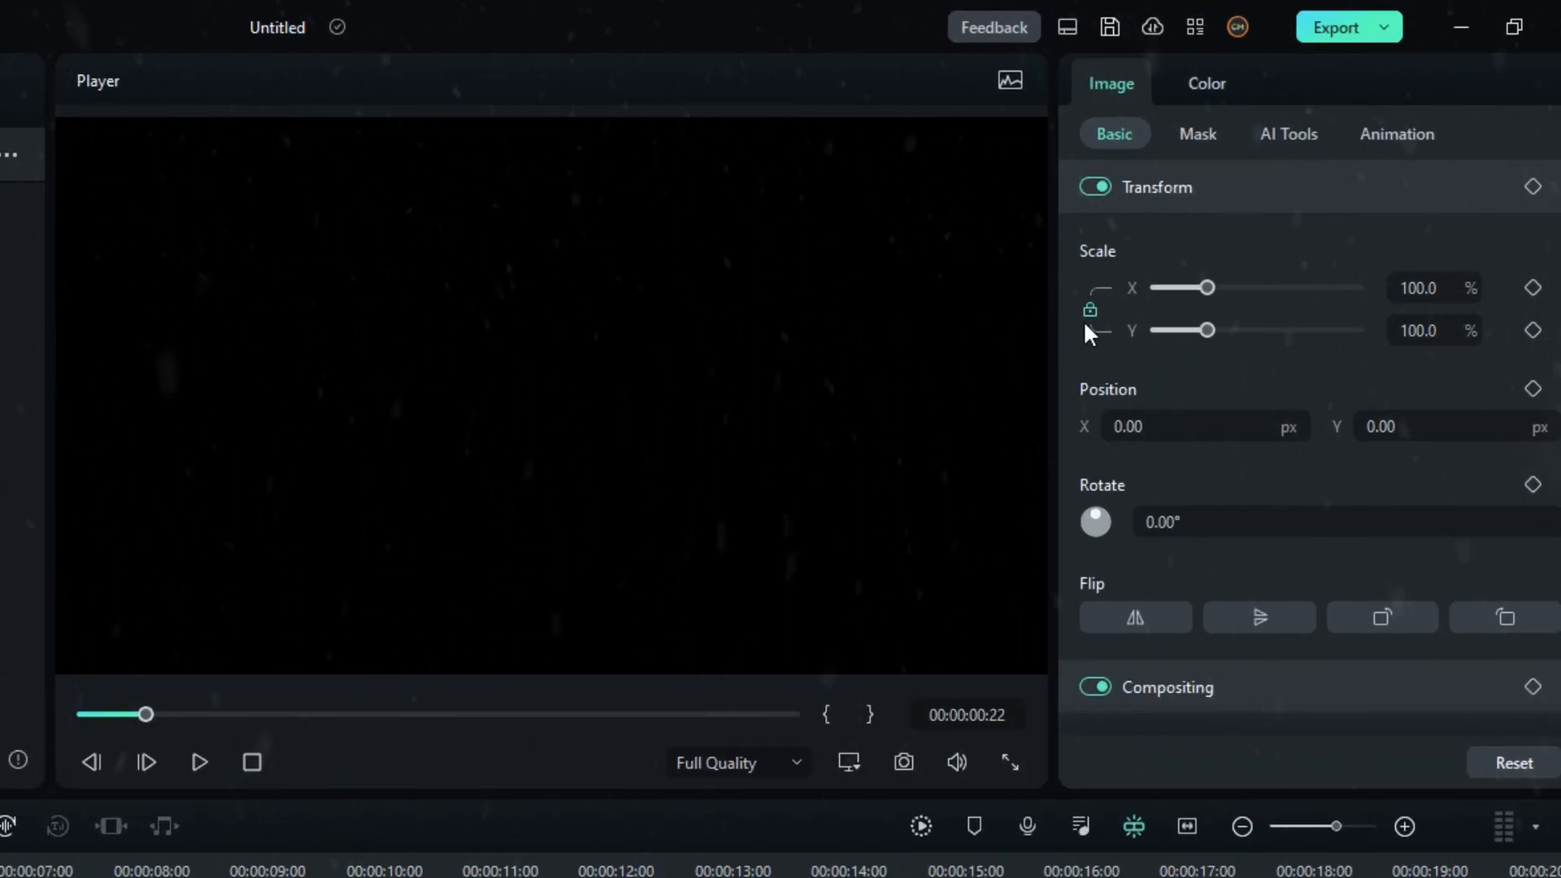
# Unlink the black clip's scale, reduce its height to 15%, and place it over the lower seam at about Y -95 px.
pyautogui.click(1090, 309)
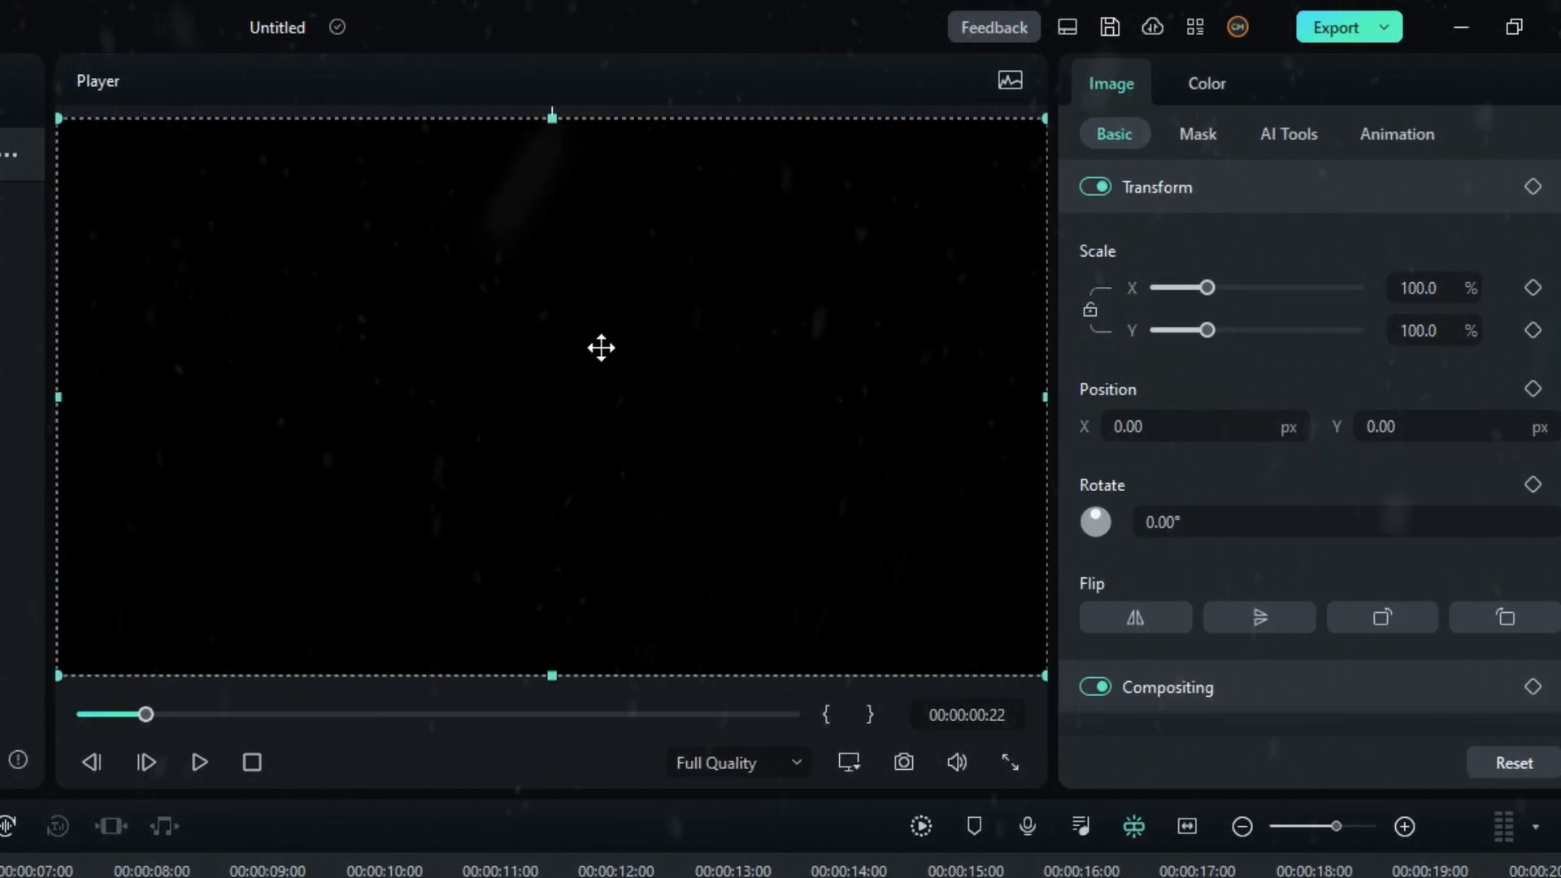
pyautogui.moveTo(776, 159); pyautogui.dragTo(781, 519)
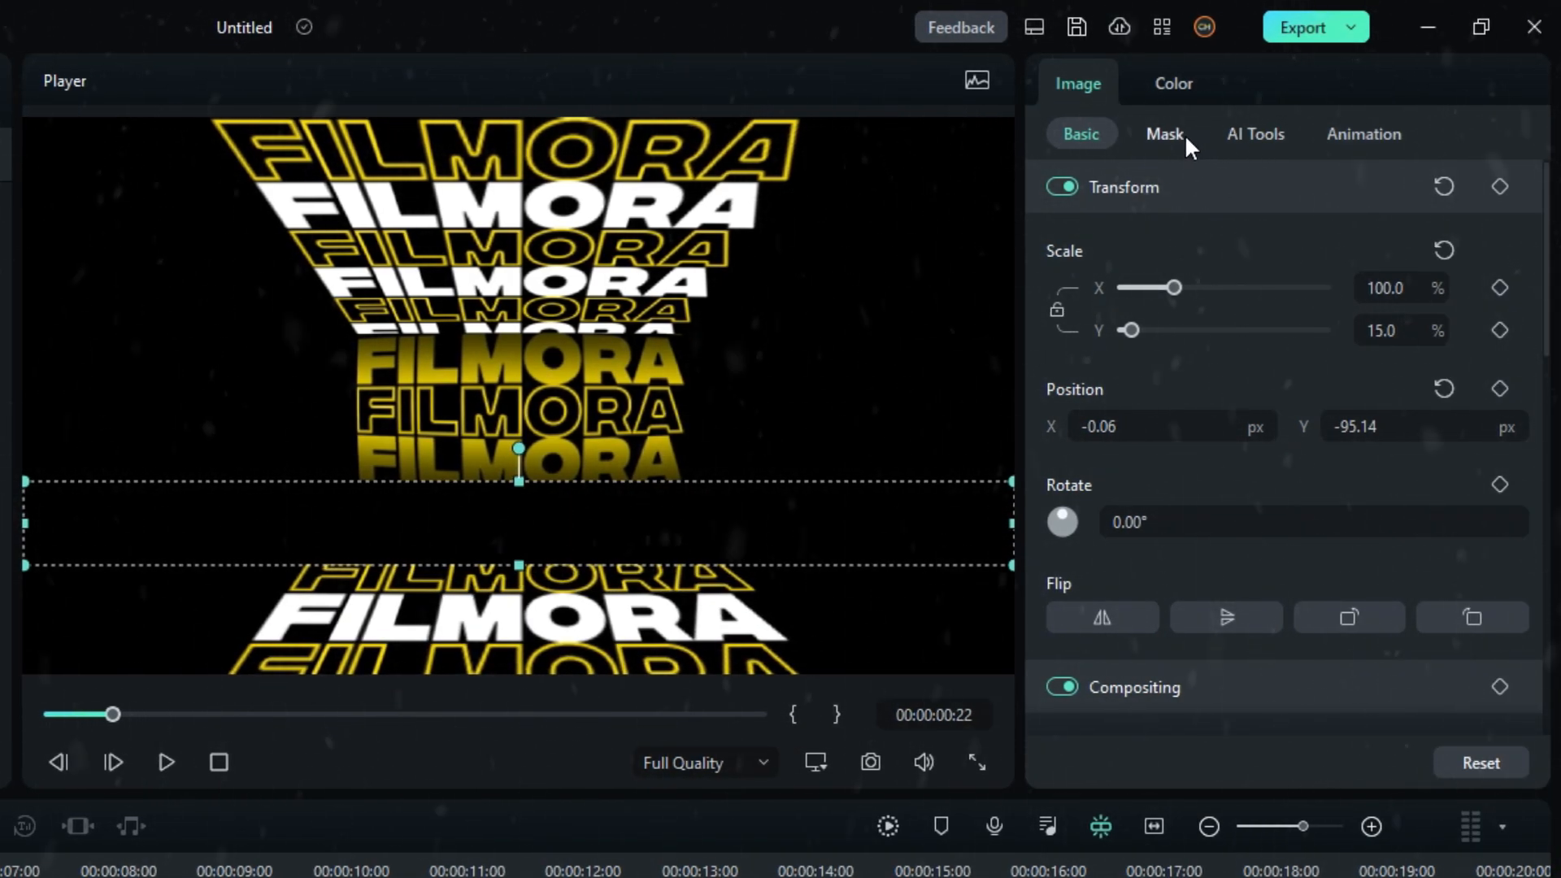
# Apply a Parallel Lines mask rotated 90° to the black strip and strongly raise its blur strength.
pyautogui.click(1178, 132)
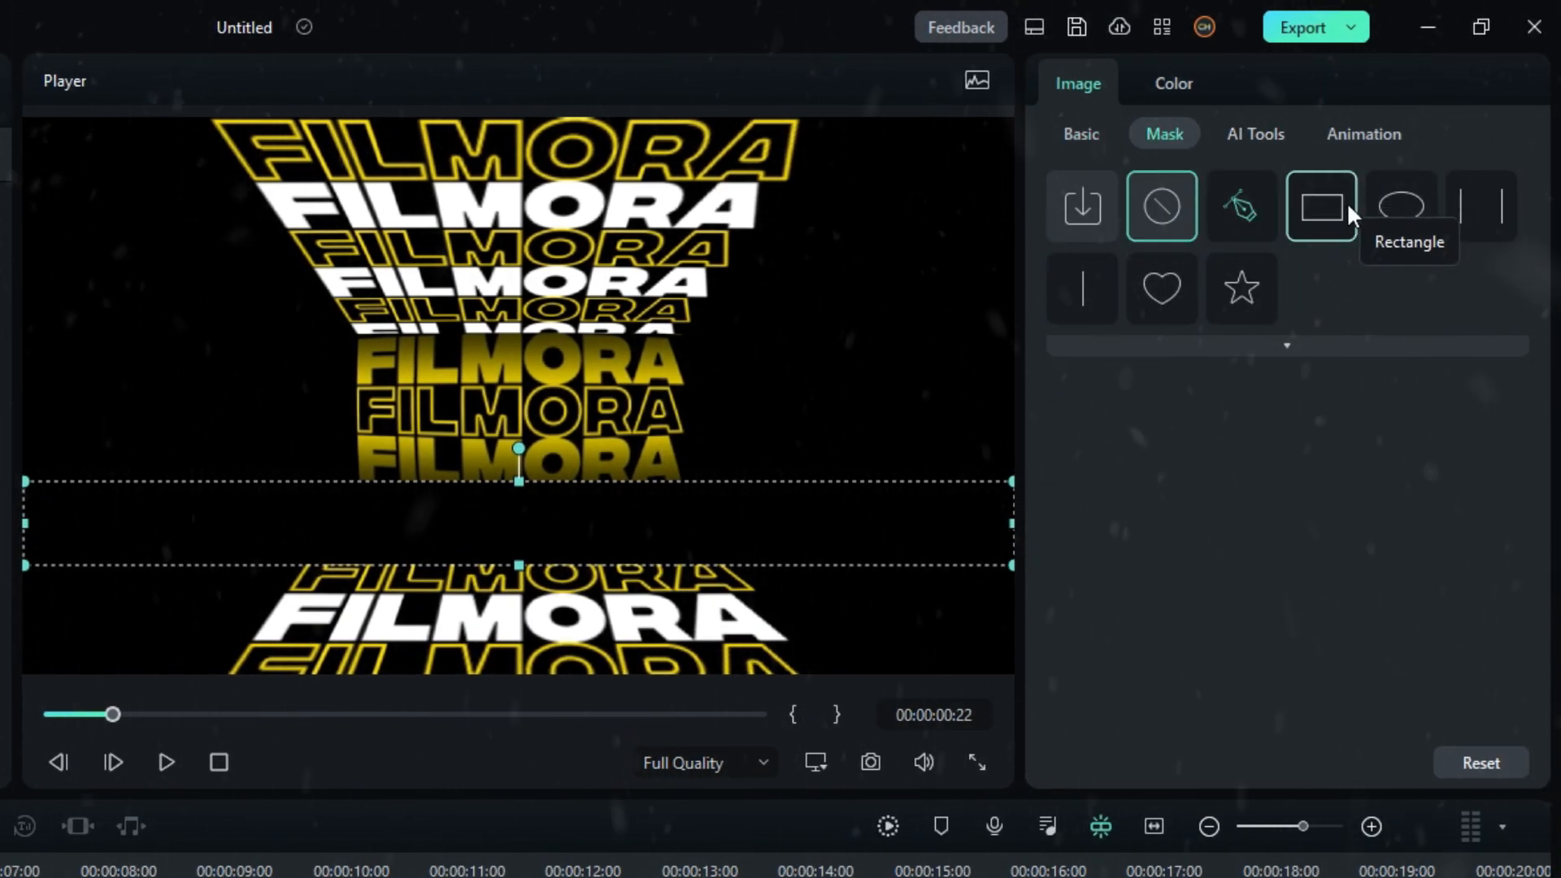
pyautogui.click(1490, 203)
pyautogui.click(1146, 505)
pyautogui.write('90')
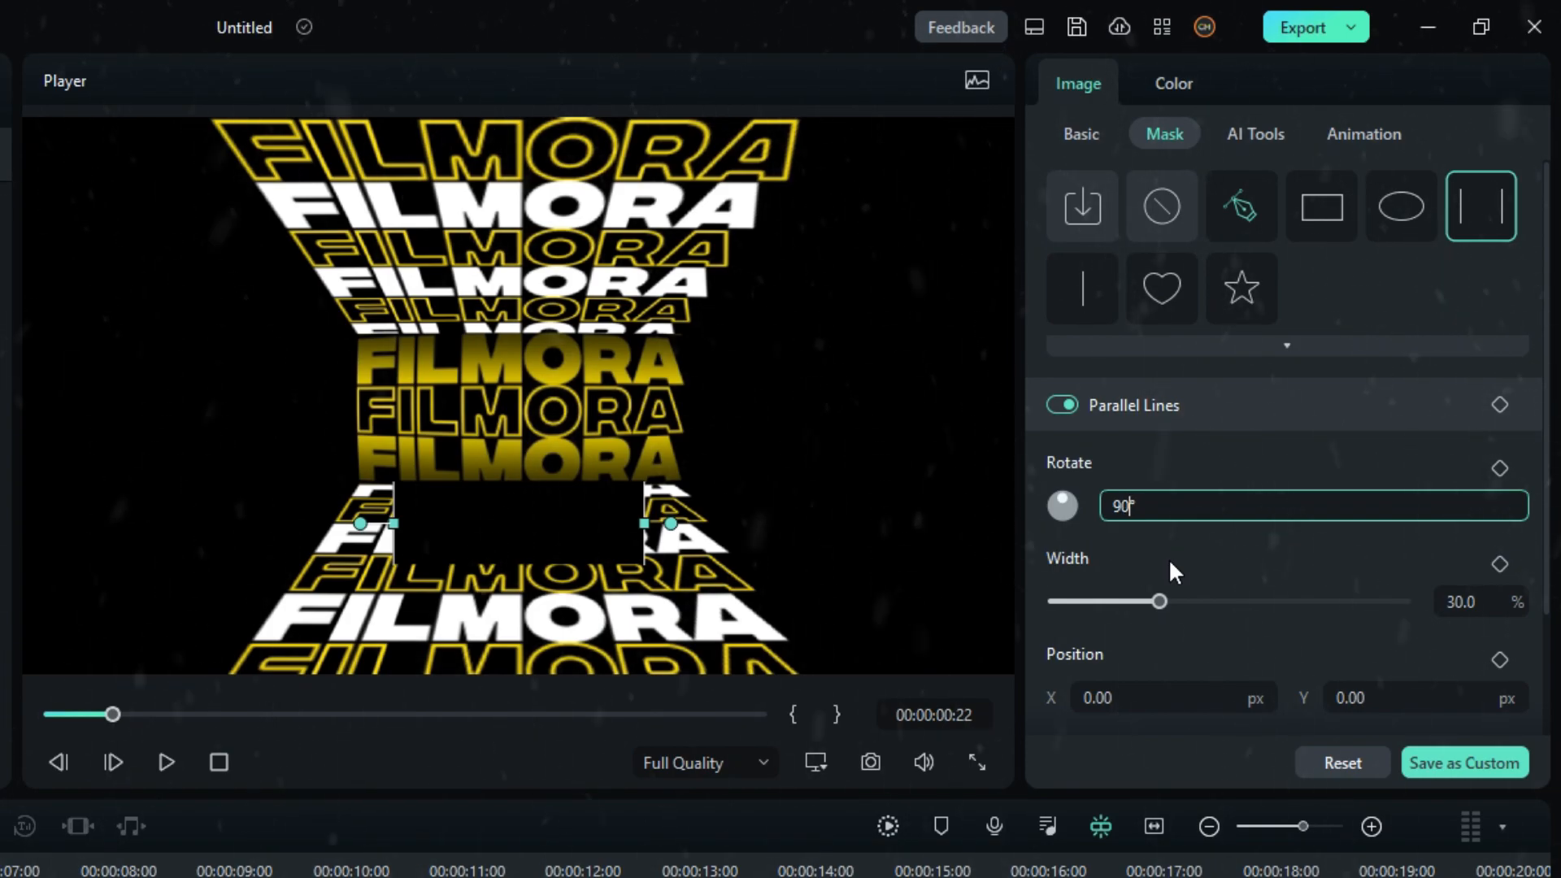
pyautogui.press('Return')
pyautogui.scroll(-3, 1220, 593)
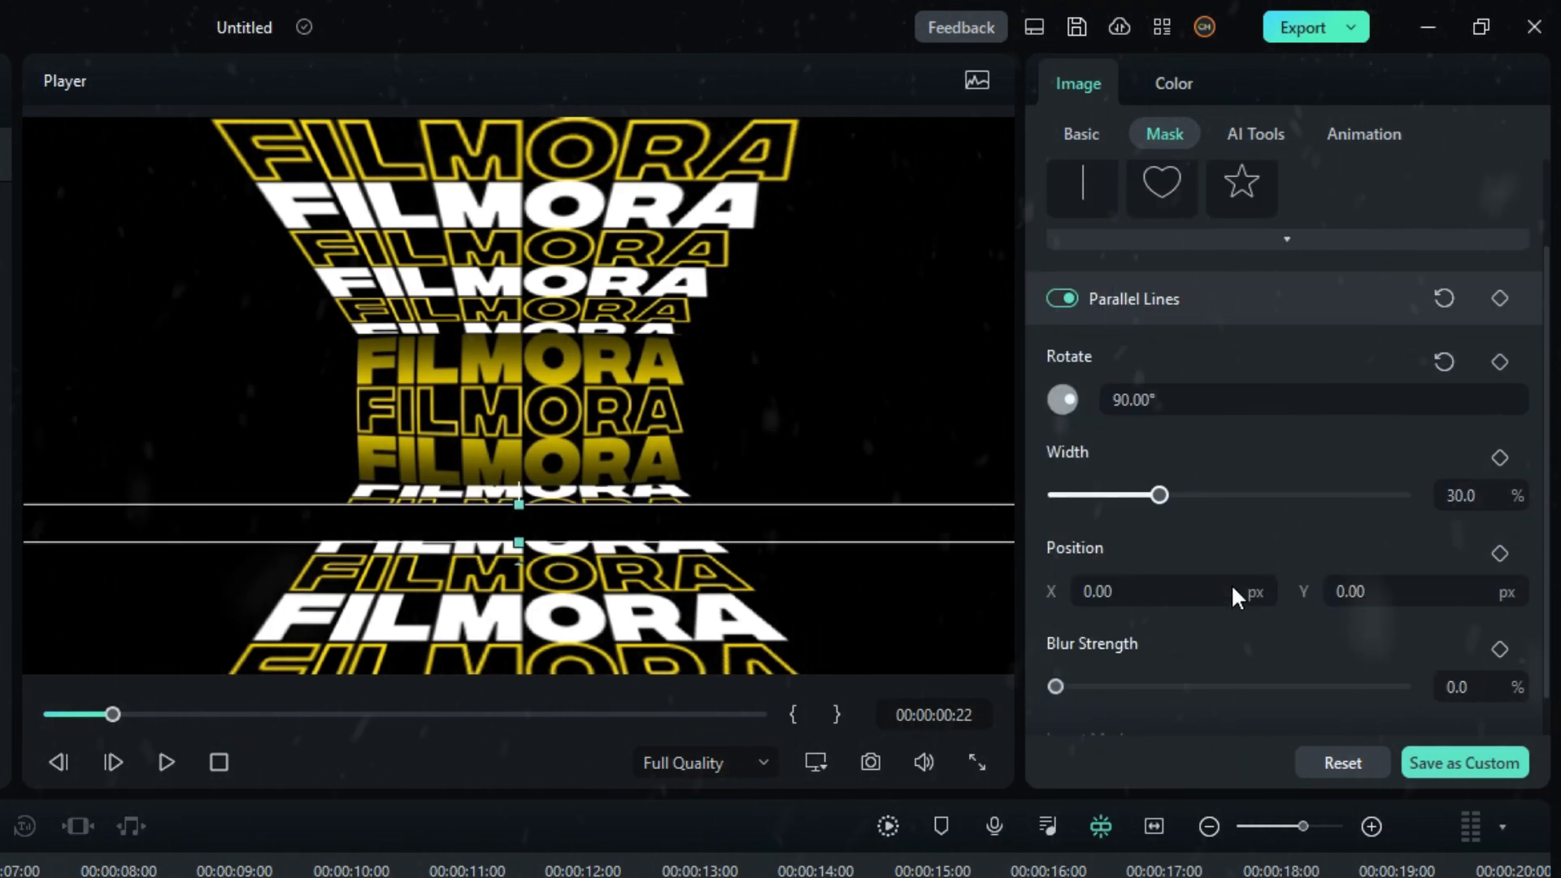
pyautogui.moveTo(1056, 638); pyautogui.dragTo(1508, 643)
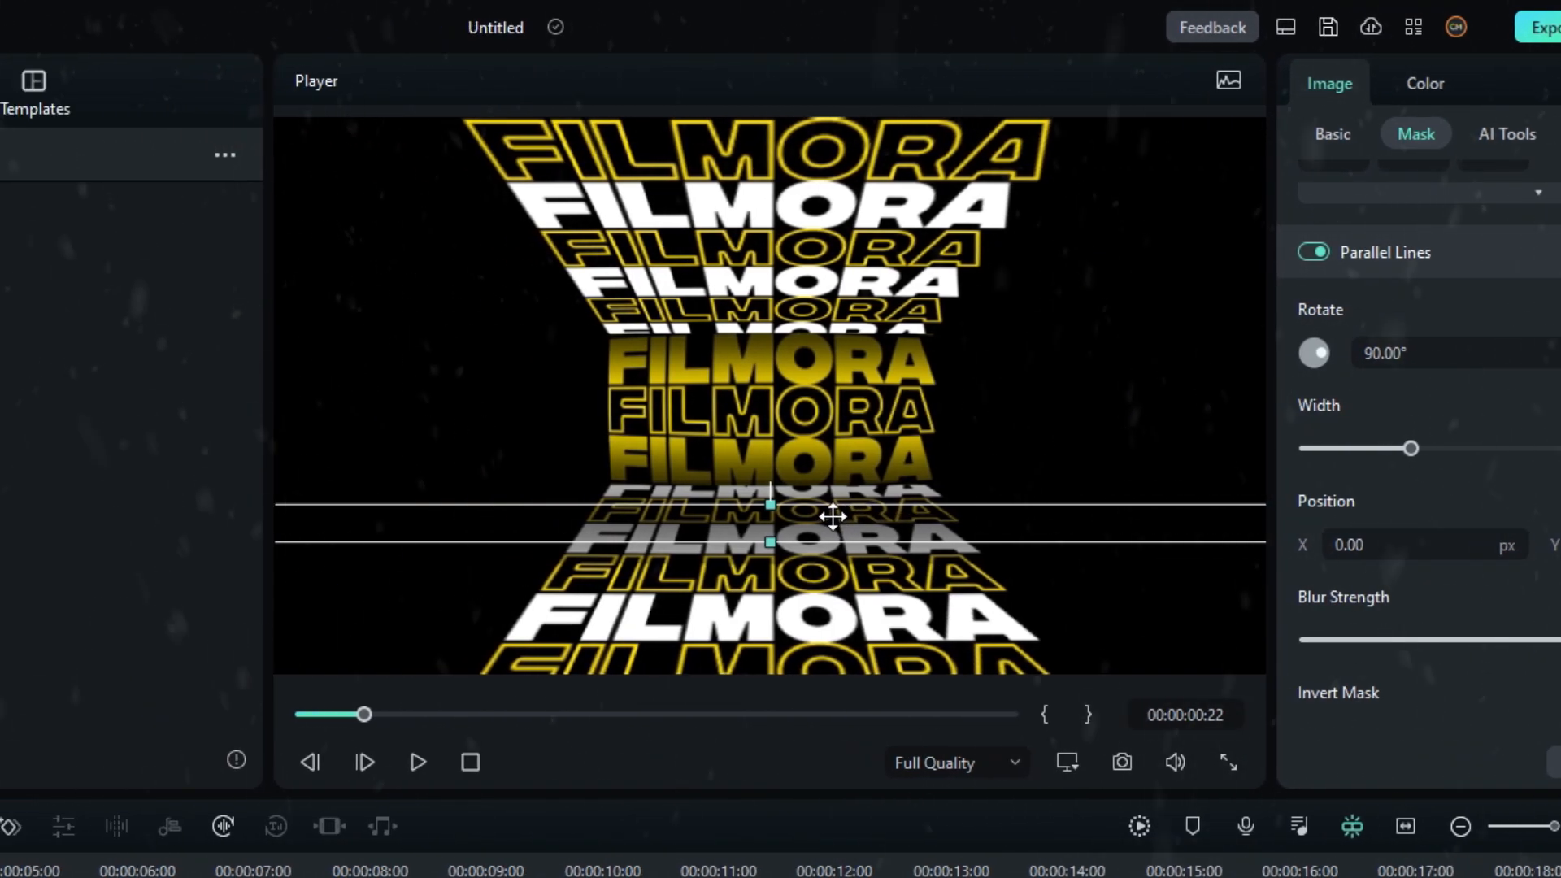
# Shift the black strip's mask to Y 115.40 px and set its width to 20%.
pyautogui.moveTo(581, 522); pyautogui.dragTo(582, 517)
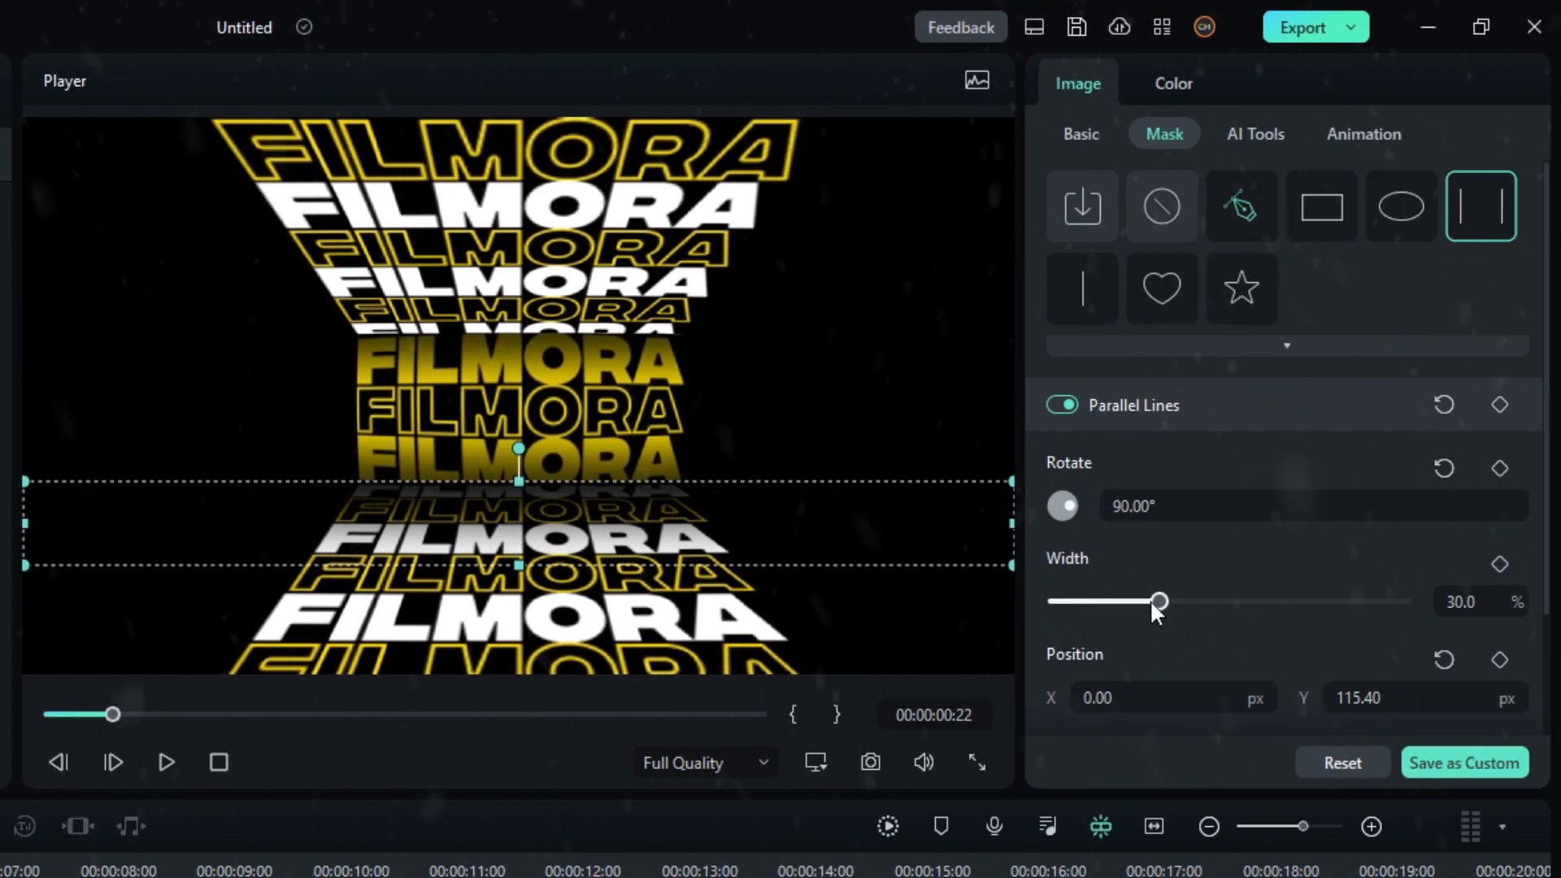
pyautogui.moveTo(1401, 598); pyautogui.dragTo(1384, 598)
pyautogui.click(1490, 602)
pyautogui.write('20')
pyautogui.press('Return')
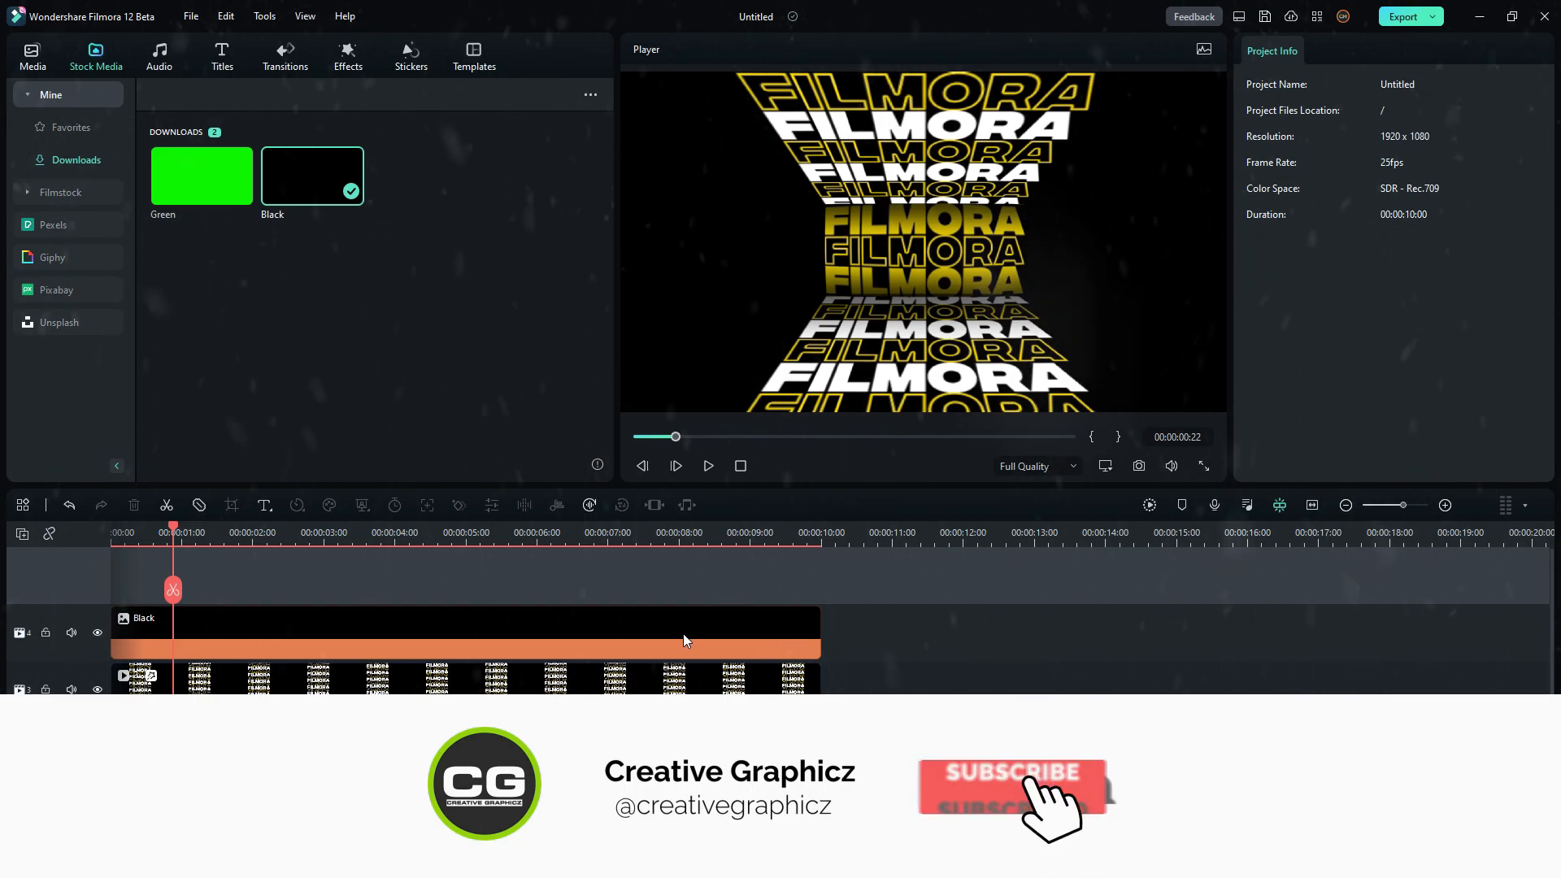
# Duplicate the masked black clip onto a new track above it, aligned with the start of the timeline.
pyautogui.click(677, 635)
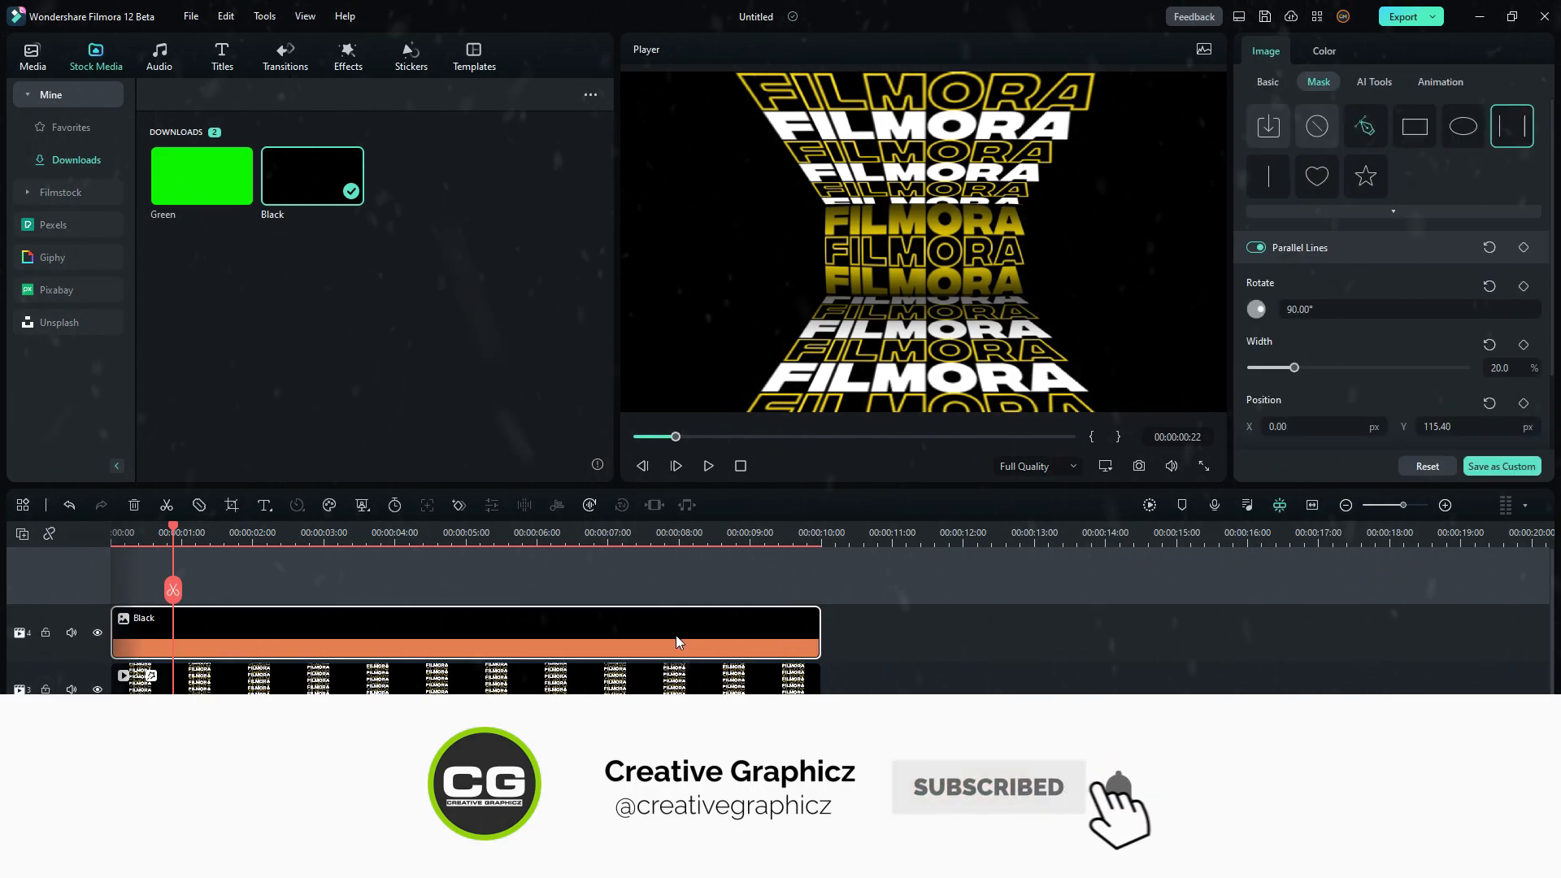
pyautogui.click(765, 557)
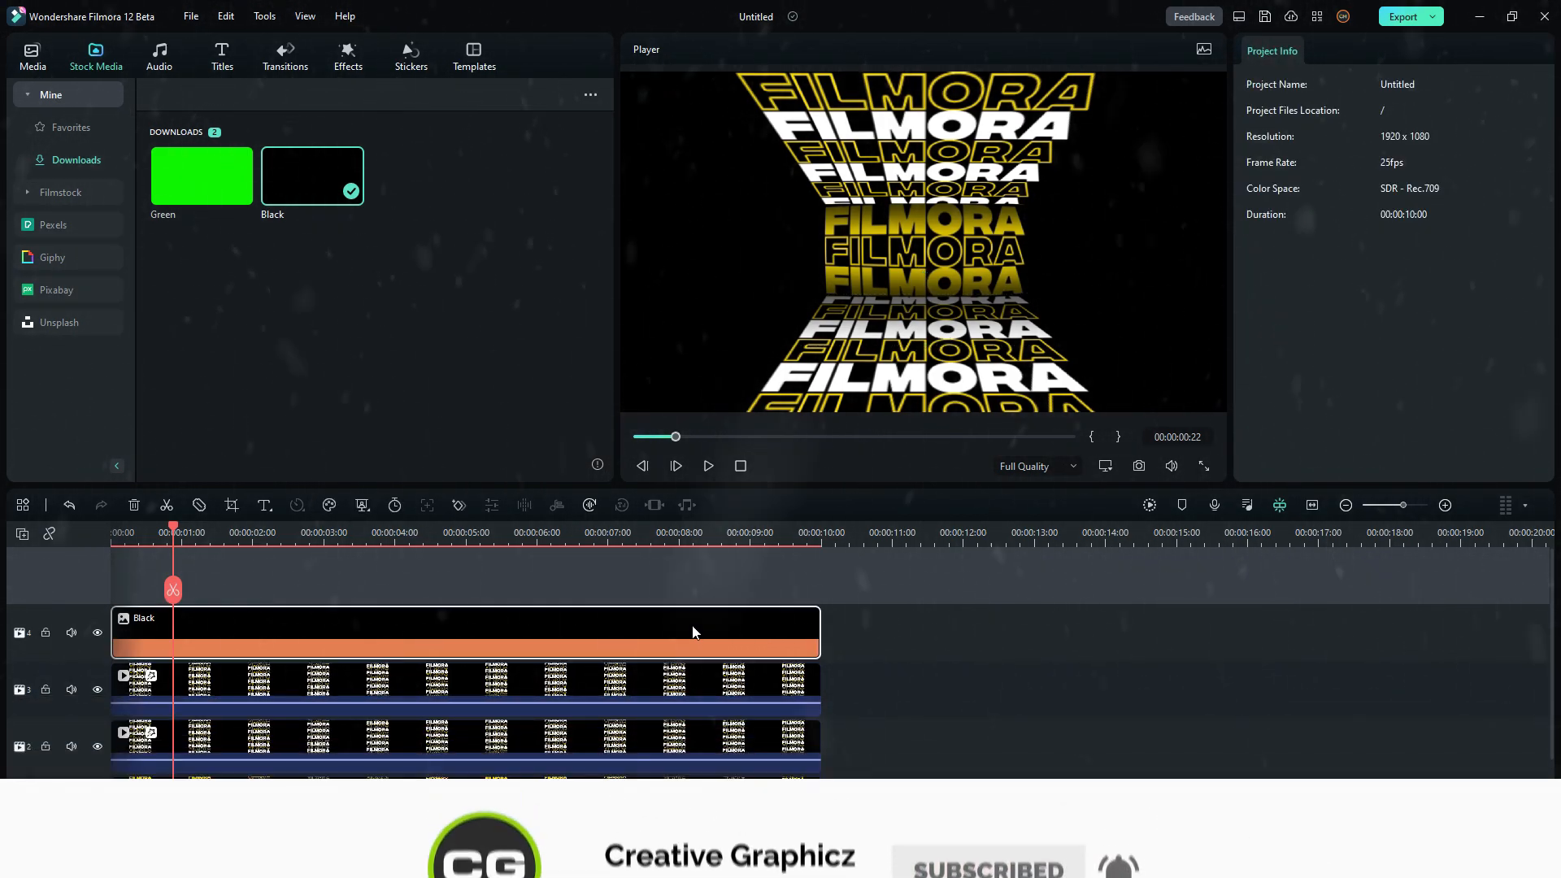
pyautogui.click(628, 617)
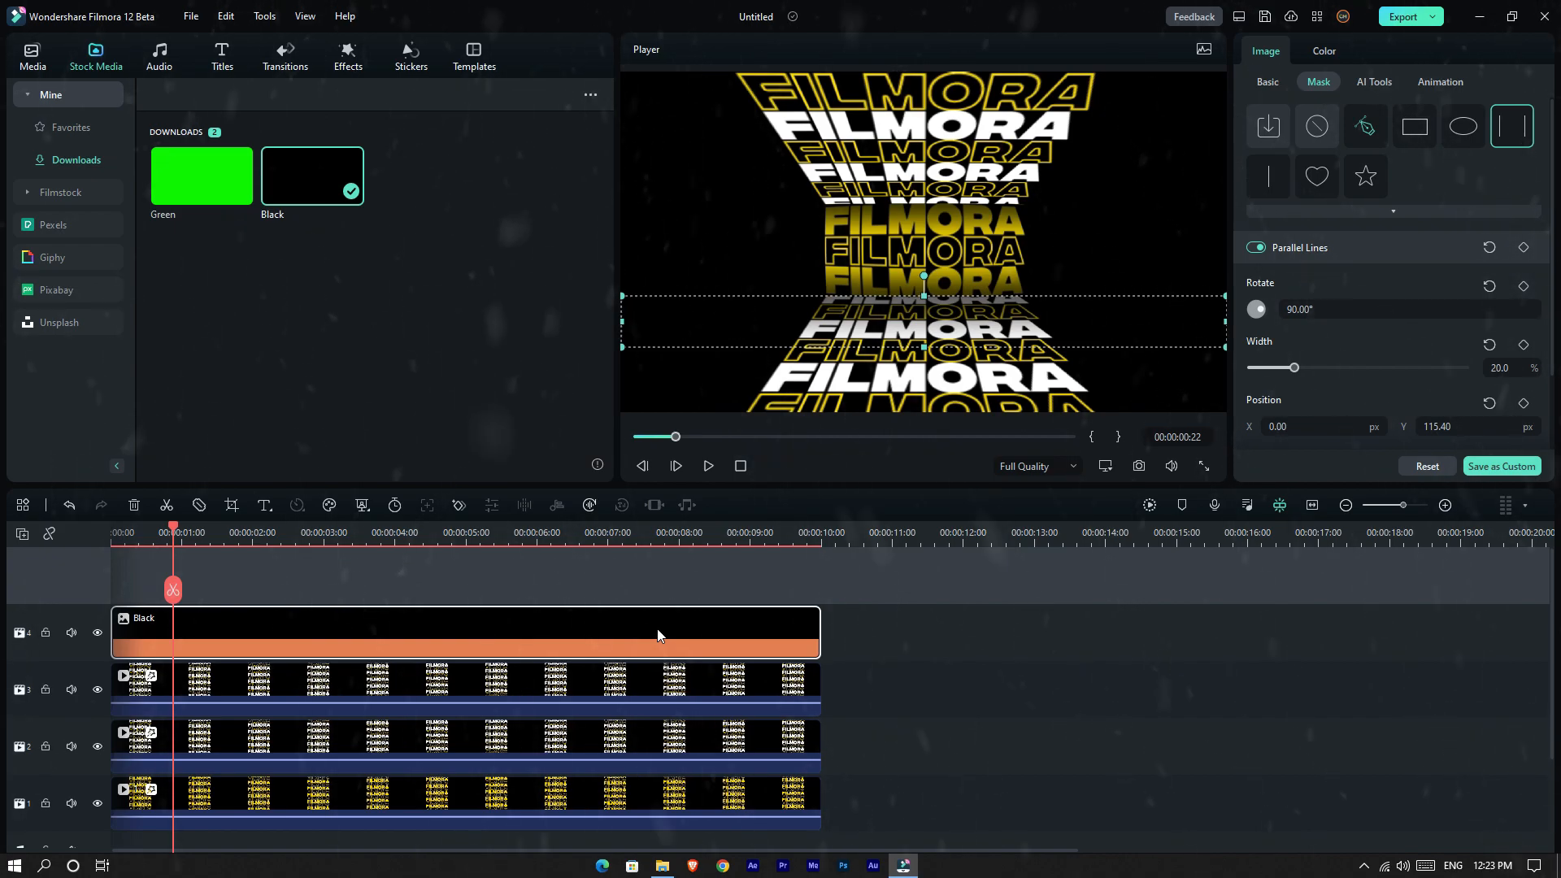
pyautogui.click(117, 537)
pyautogui.press('Left')
pyautogui.press('Left')
pyautogui.hotkey('ctrl', 'v')
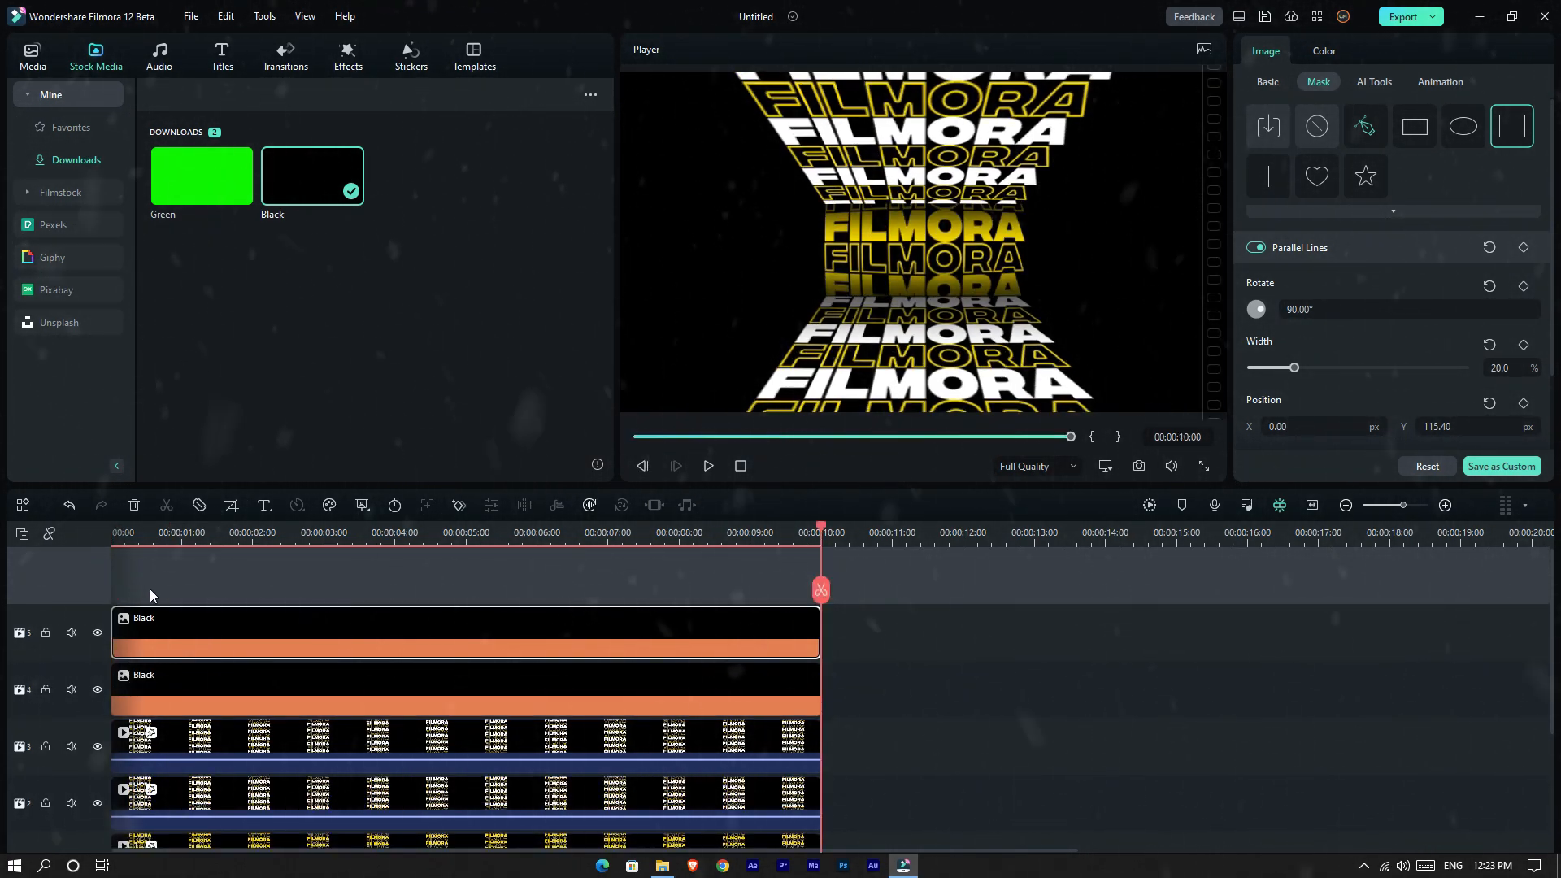
pyautogui.click(190, 533)
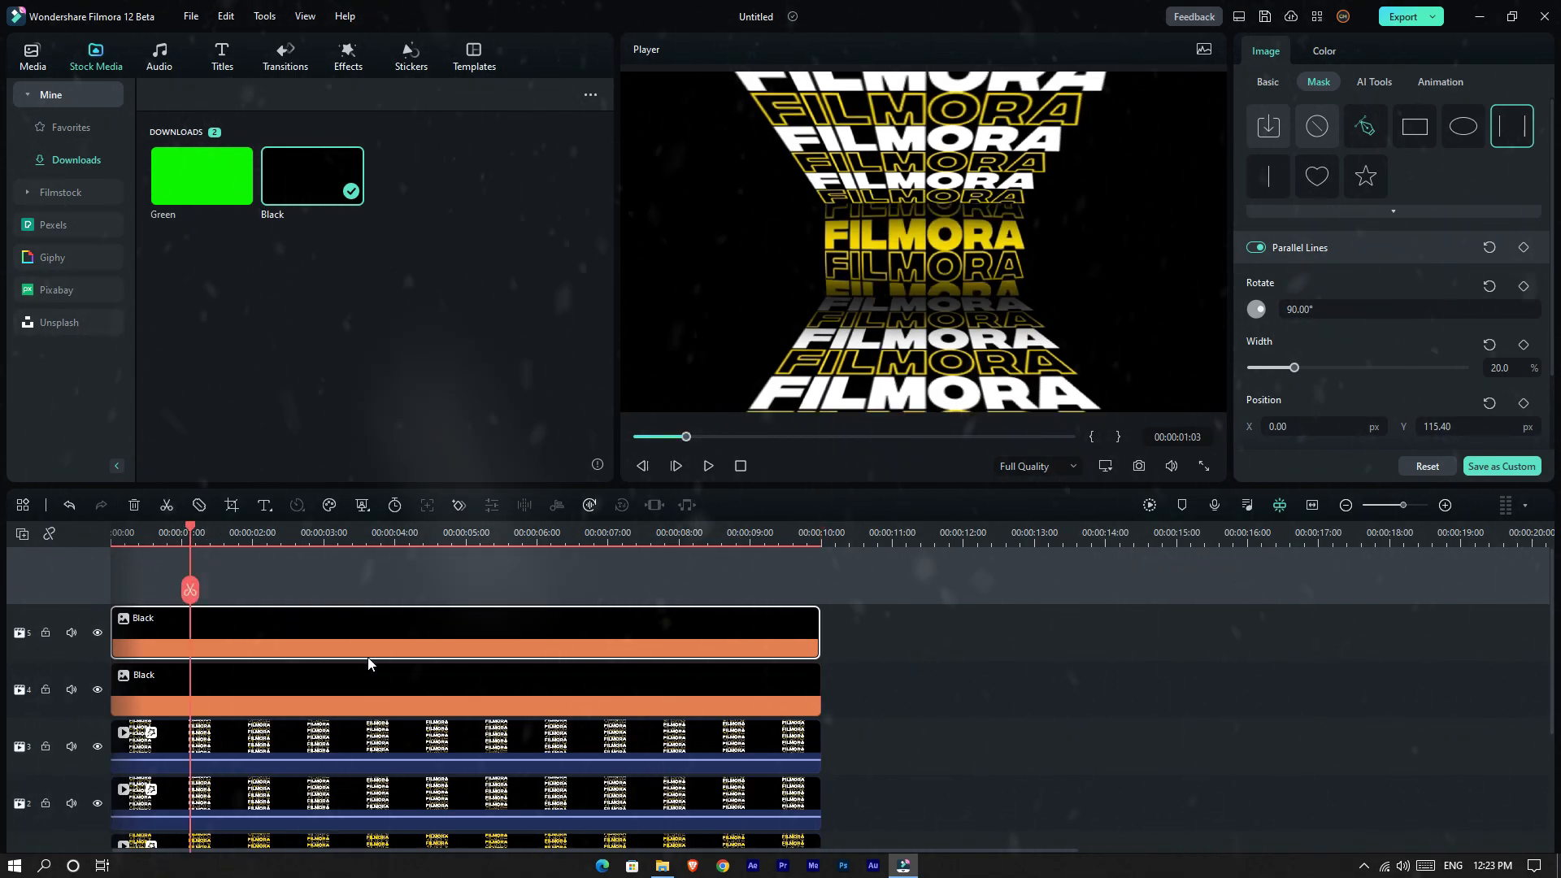
pyautogui.click(456, 593)
pyautogui.click(520, 635)
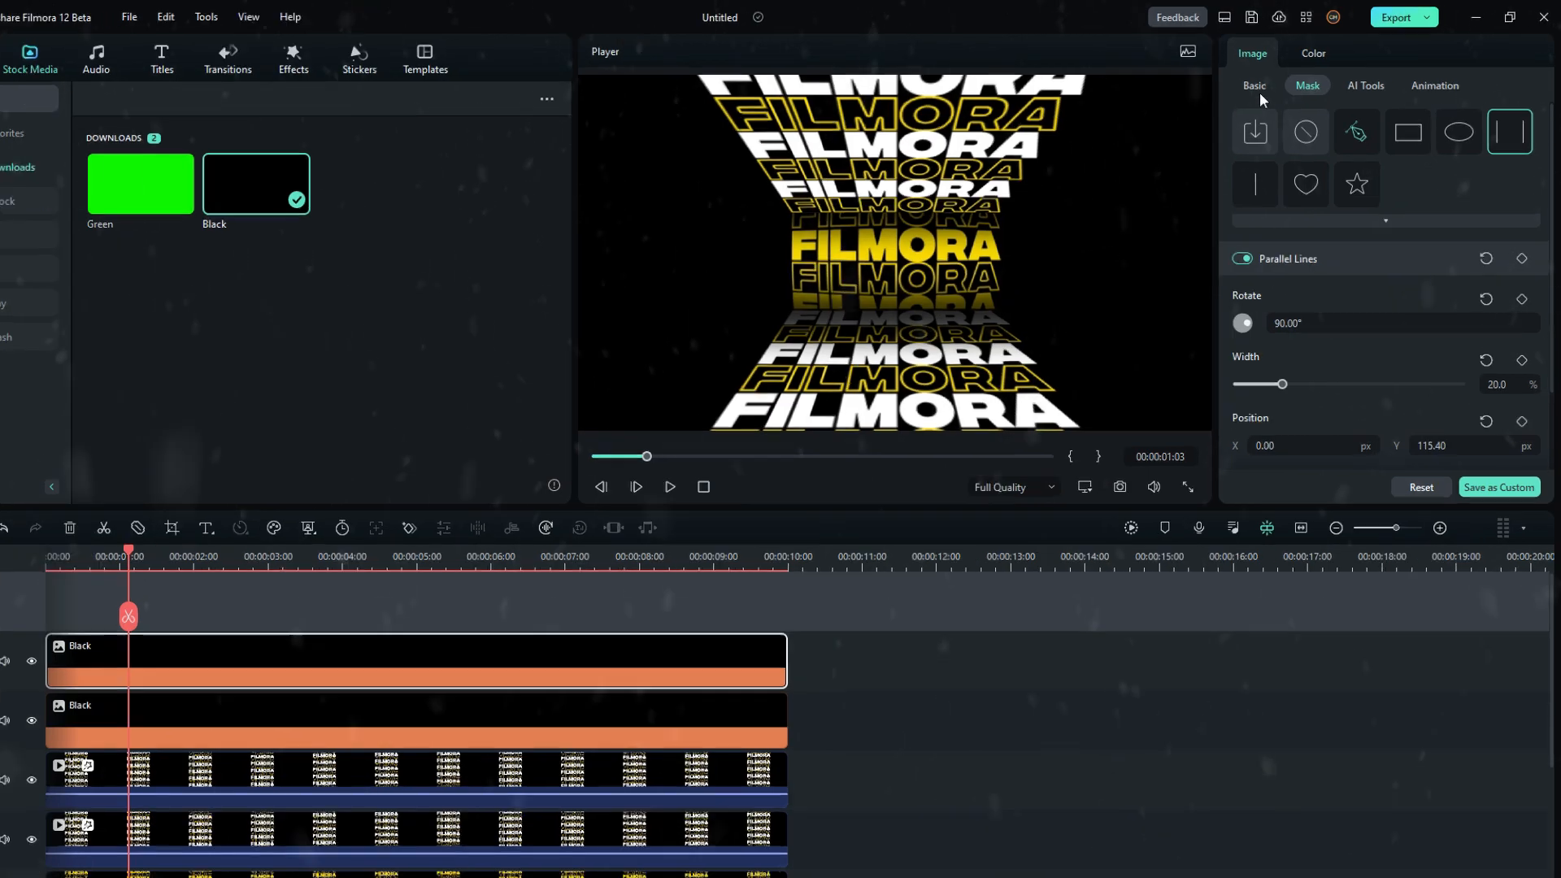
# Move the duplicated black strip up to the upper seam at Y 54.86 px and rotate it 180°.
pyautogui.click(1266, 85)
pyautogui.click(883, 604)
pyautogui.click(57, 875)
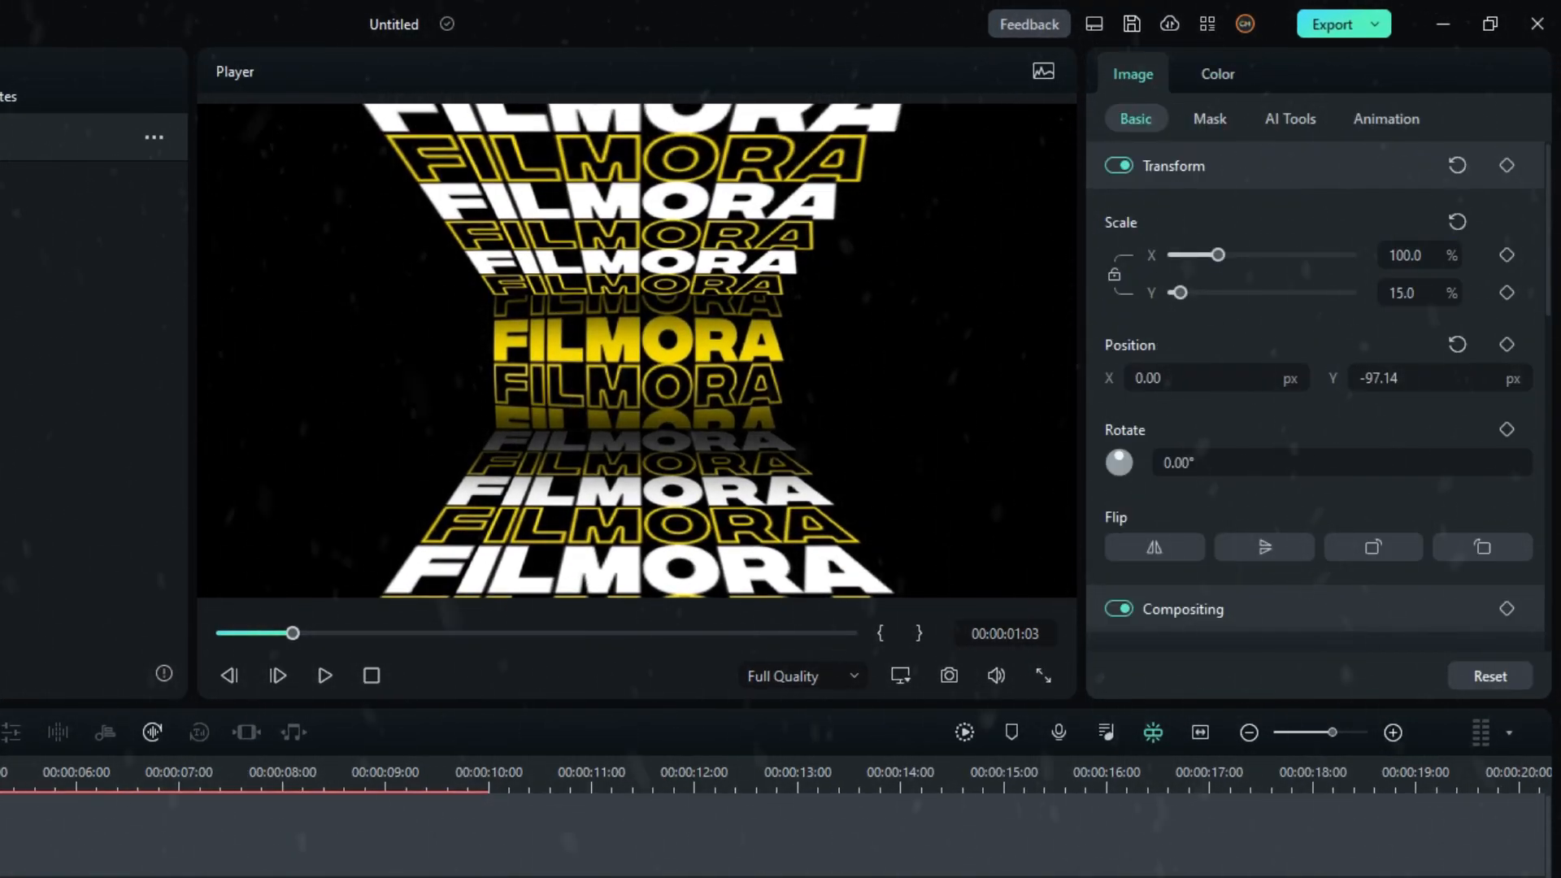
pyautogui.moveTo(1380, 378); pyautogui.dragTo(1502, 378)
pyautogui.click(1200, 463)
pyautogui.write('480')
pyautogui.press('Left')
pyautogui.press('Left')
pyautogui.press('BackSpace')
pyautogui.write('1')
pyautogui.press('Return')
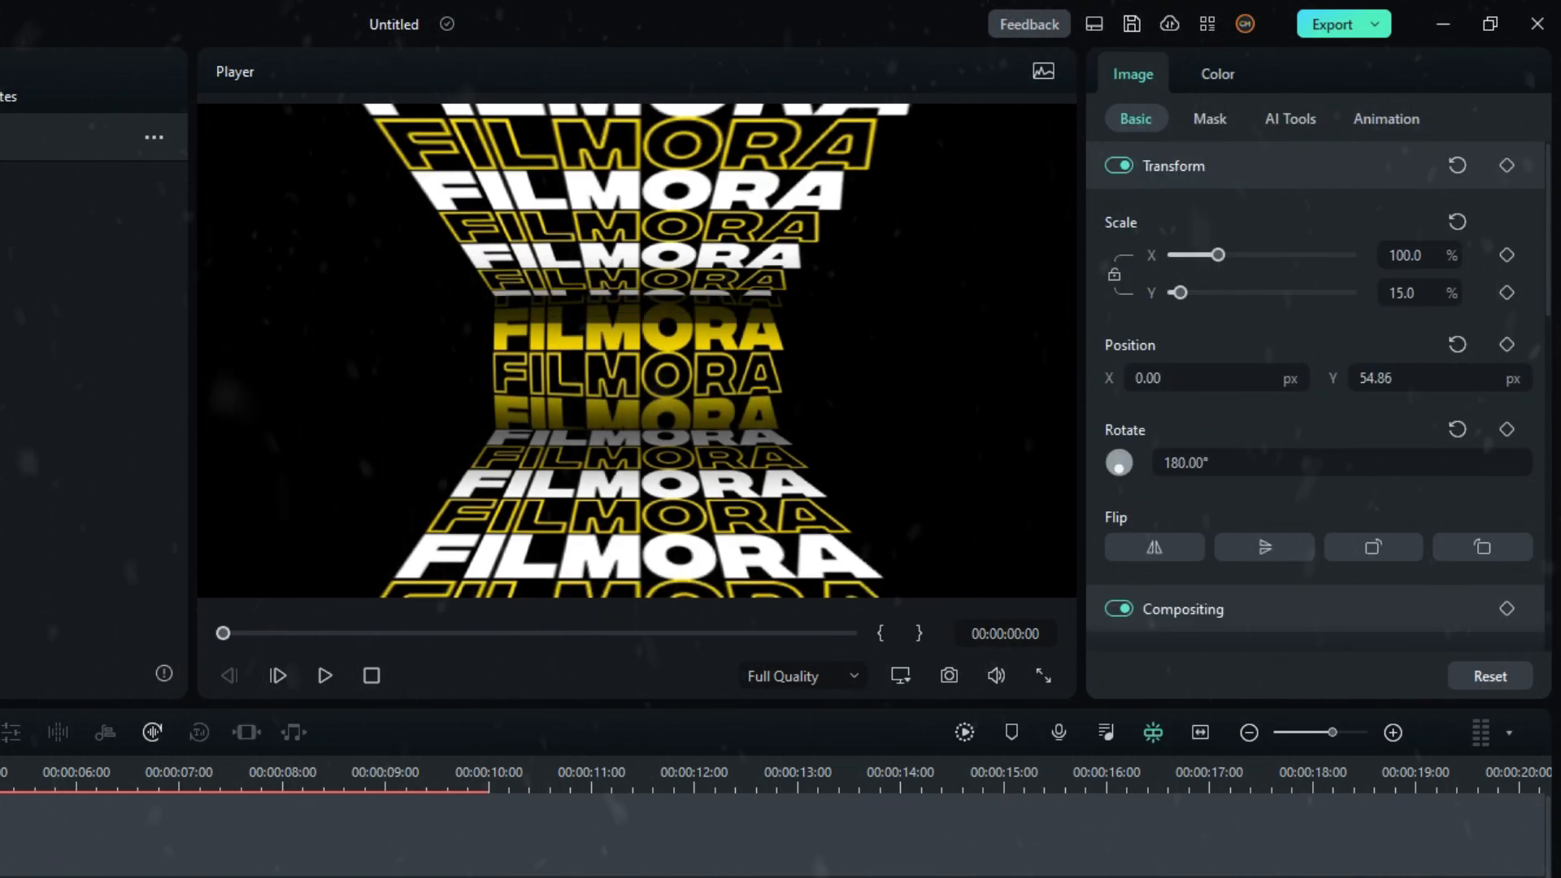
# Fine-tune the duplicated black strip's vertical position to 78 px.
pyautogui.moveTo(1375, 378); pyautogui.dragTo(1396, 378)
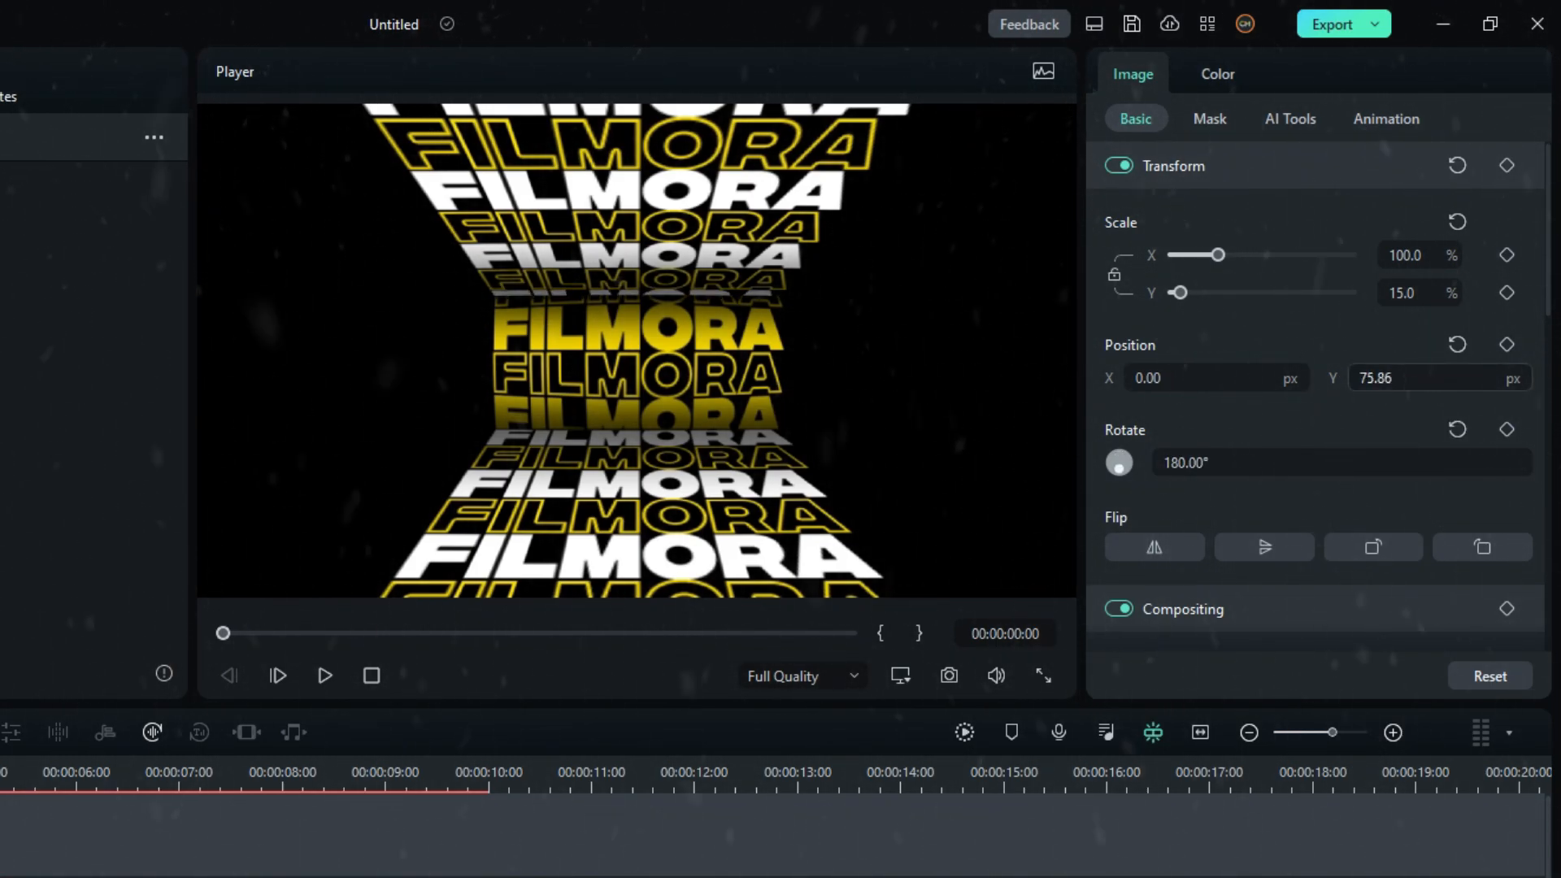
pyautogui.click(1387, 382)
pyautogui.write('80')
pyautogui.press('Return')
pyautogui.click(1385, 380)
pyautogui.write('78')
pyautogui.press('Return')
pyautogui.click(1384, 383)
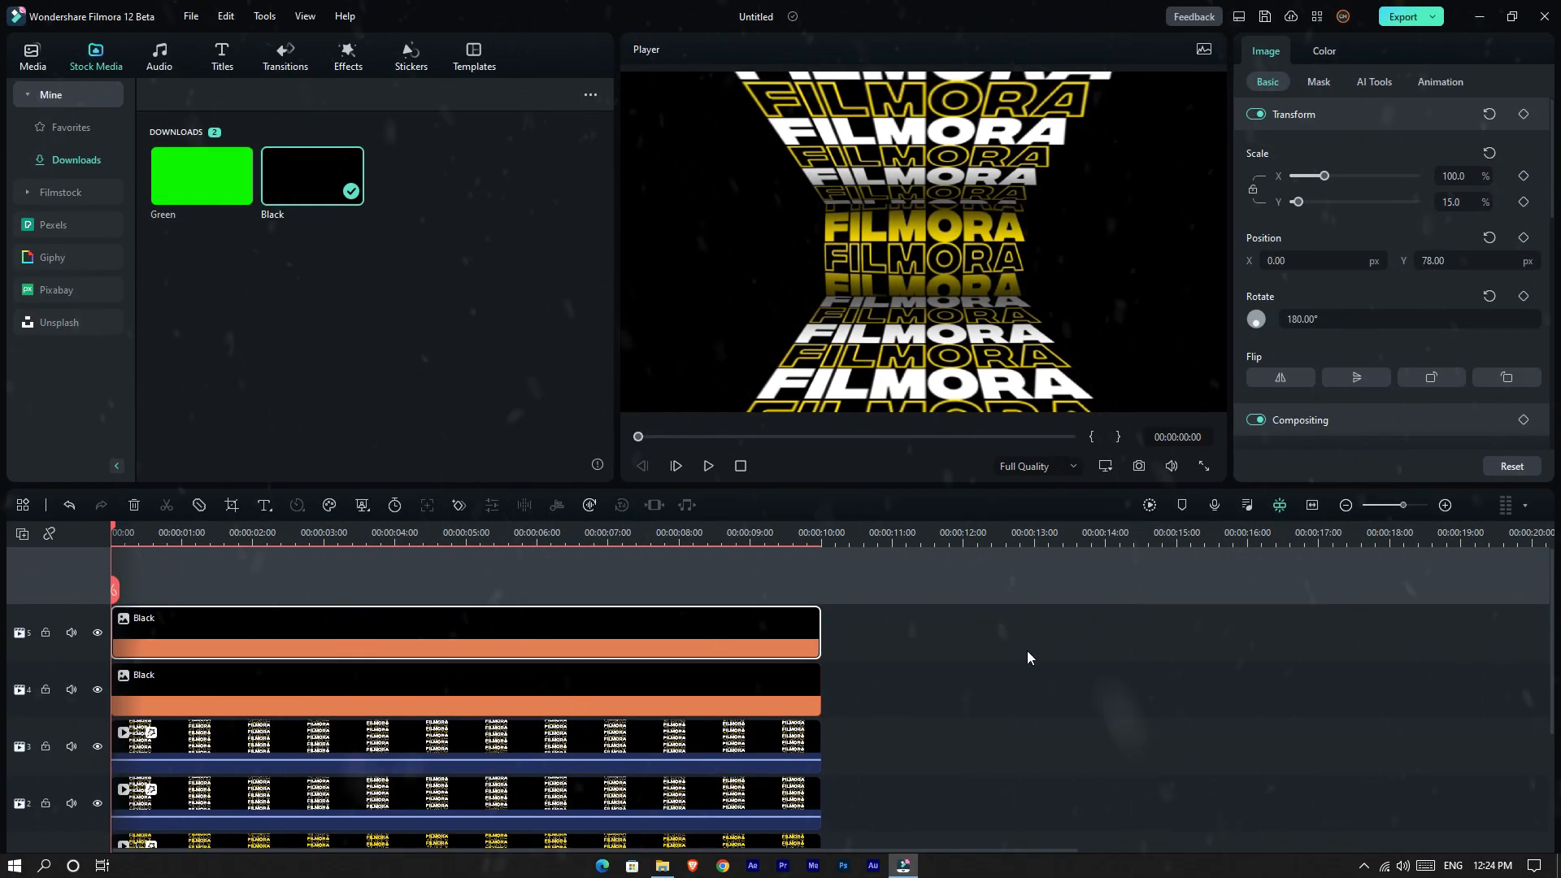
# Render the timeline preview and play the finished animation from the start.
pyautogui.click(1027, 651)
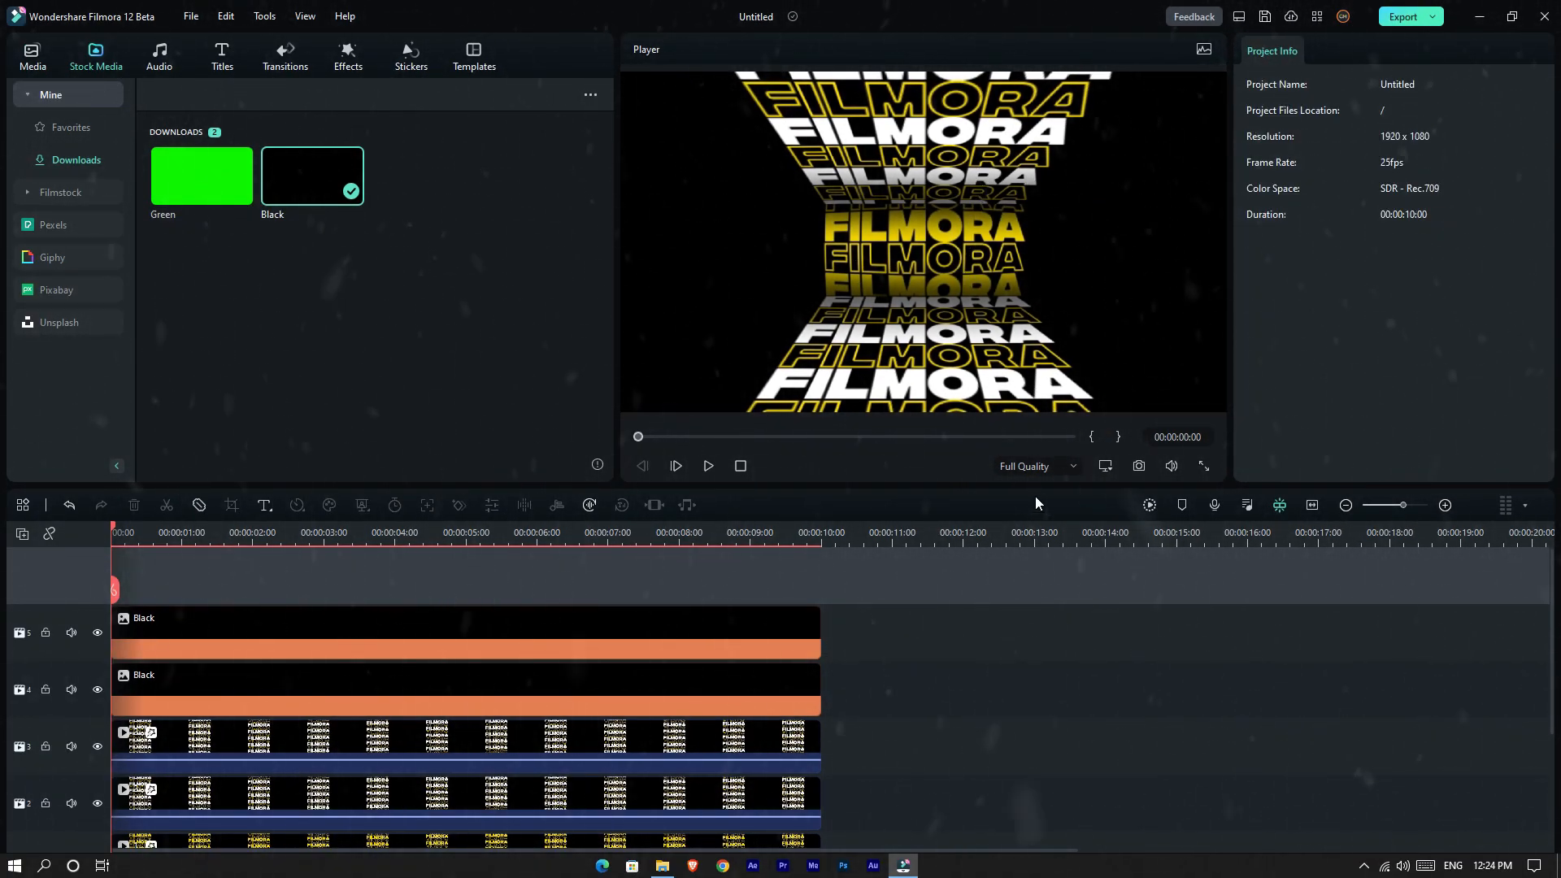
pyautogui.click(1149, 505)
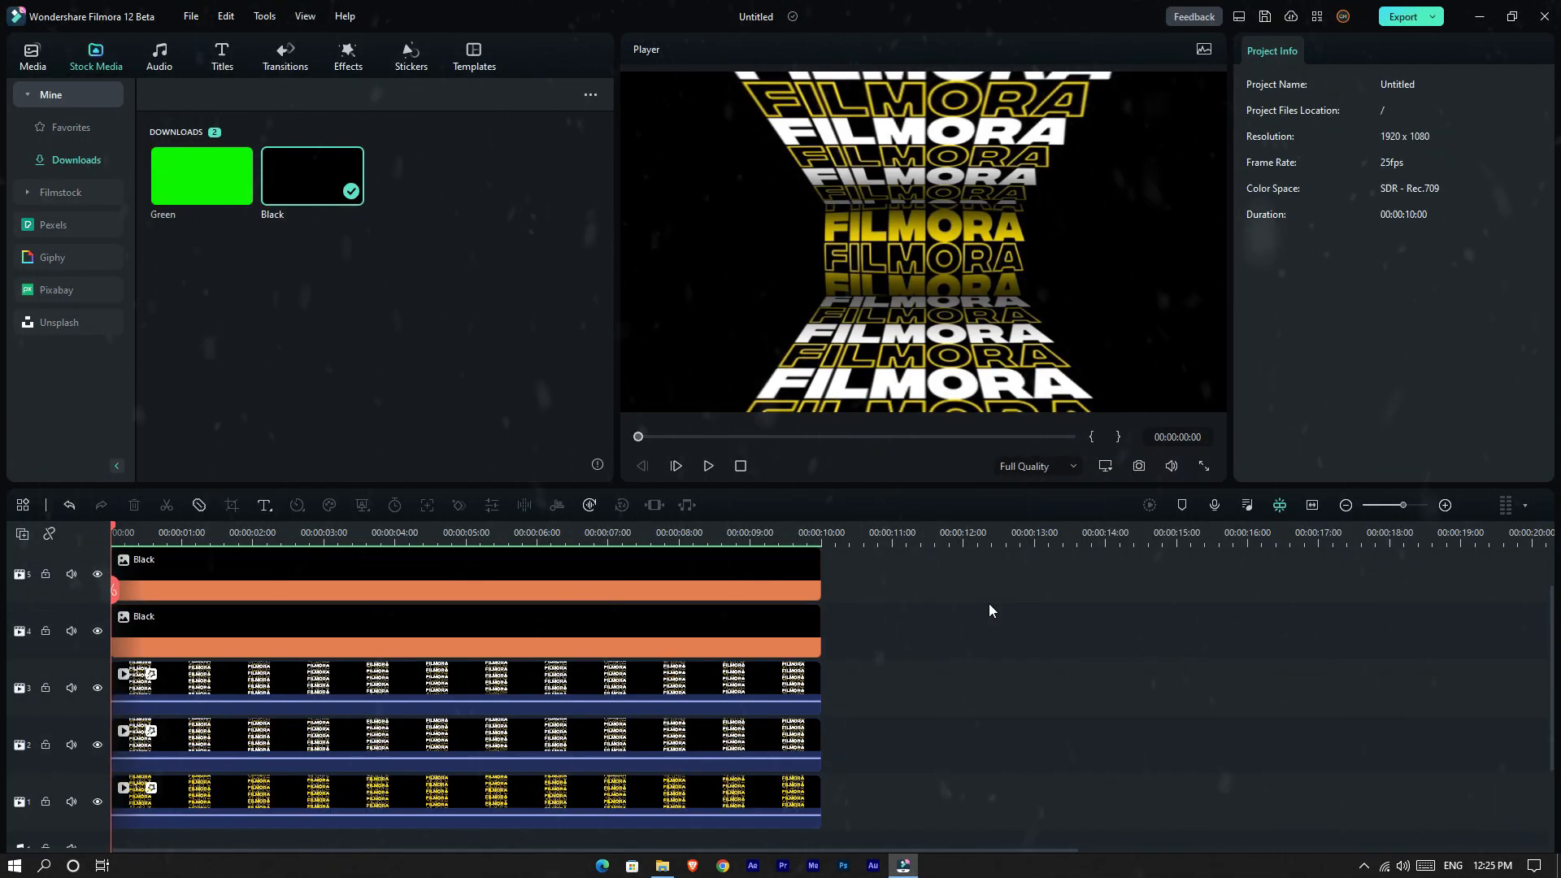
pyautogui.scroll(-1, 992, 597)
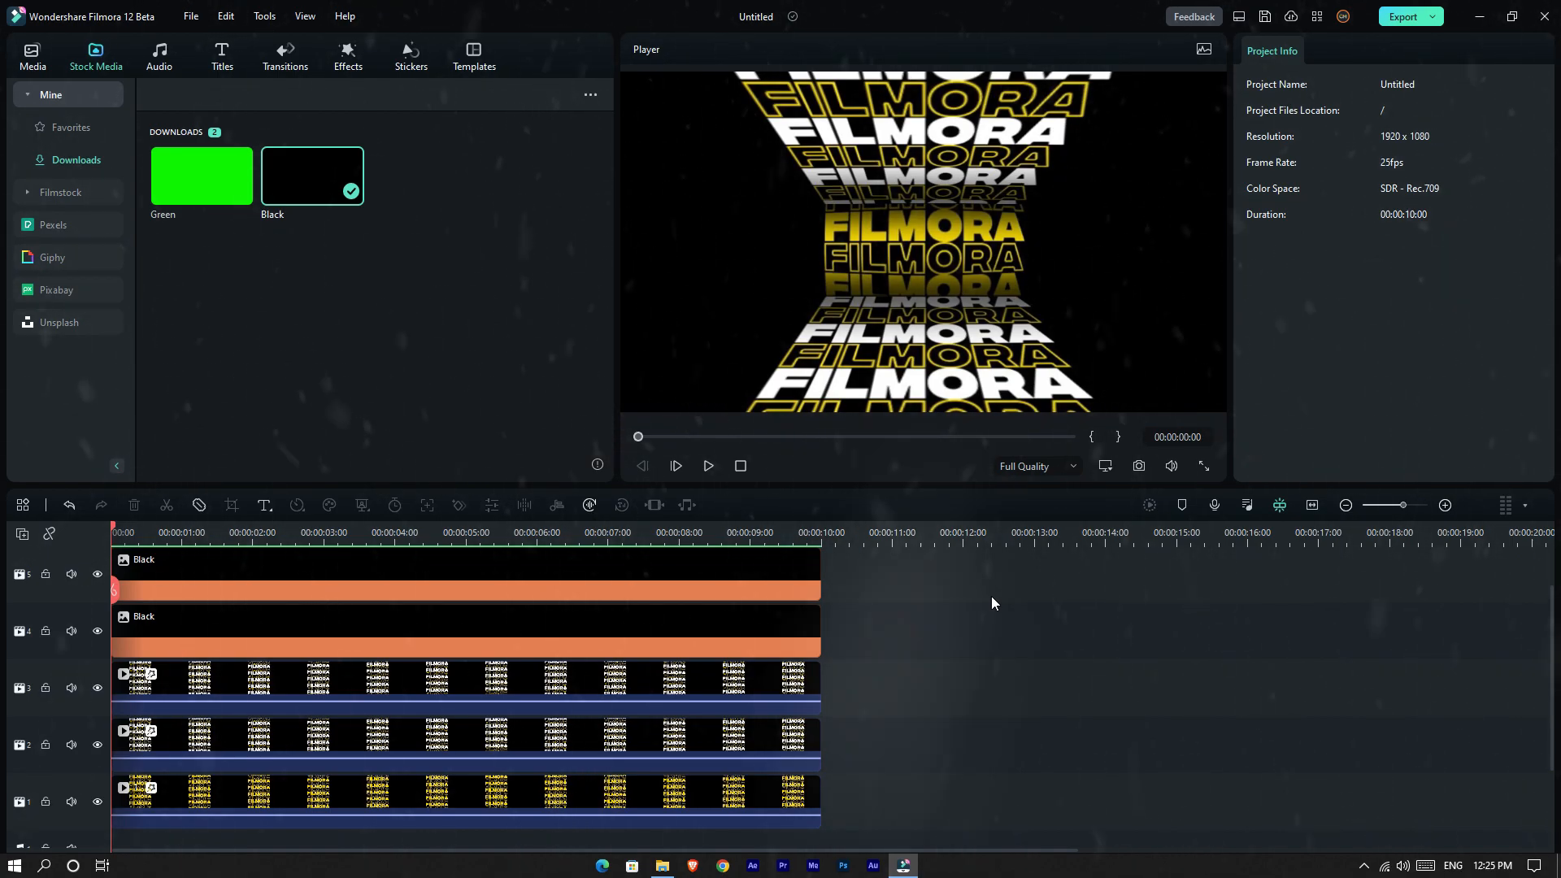
pyautogui.press('space')
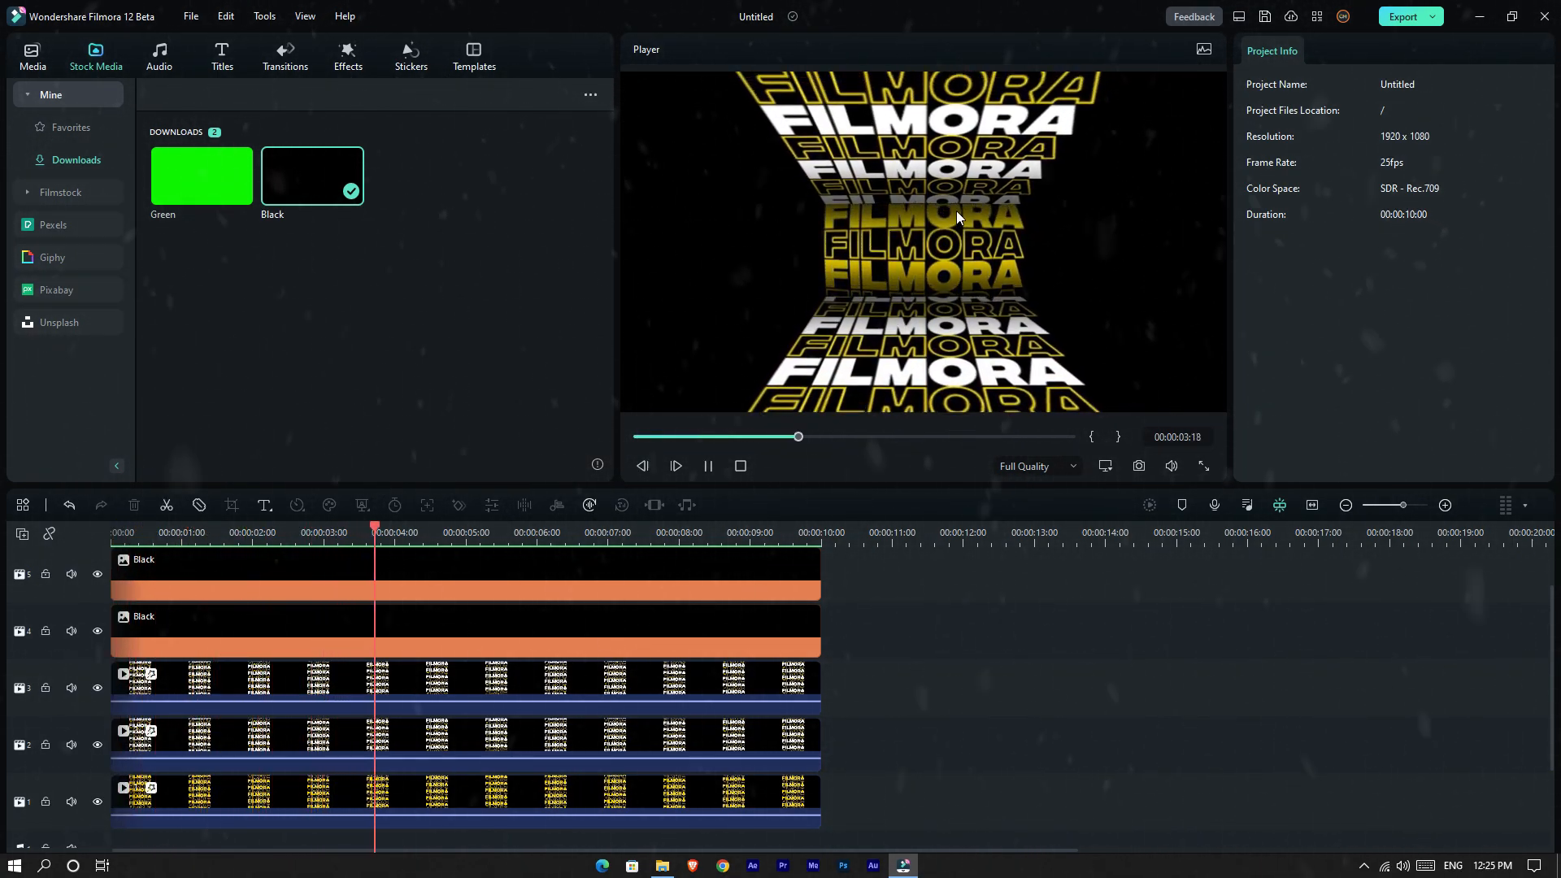
# Stop the playback and reverse the yellow text clip on the lowest video track.
pyautogui.press('space')
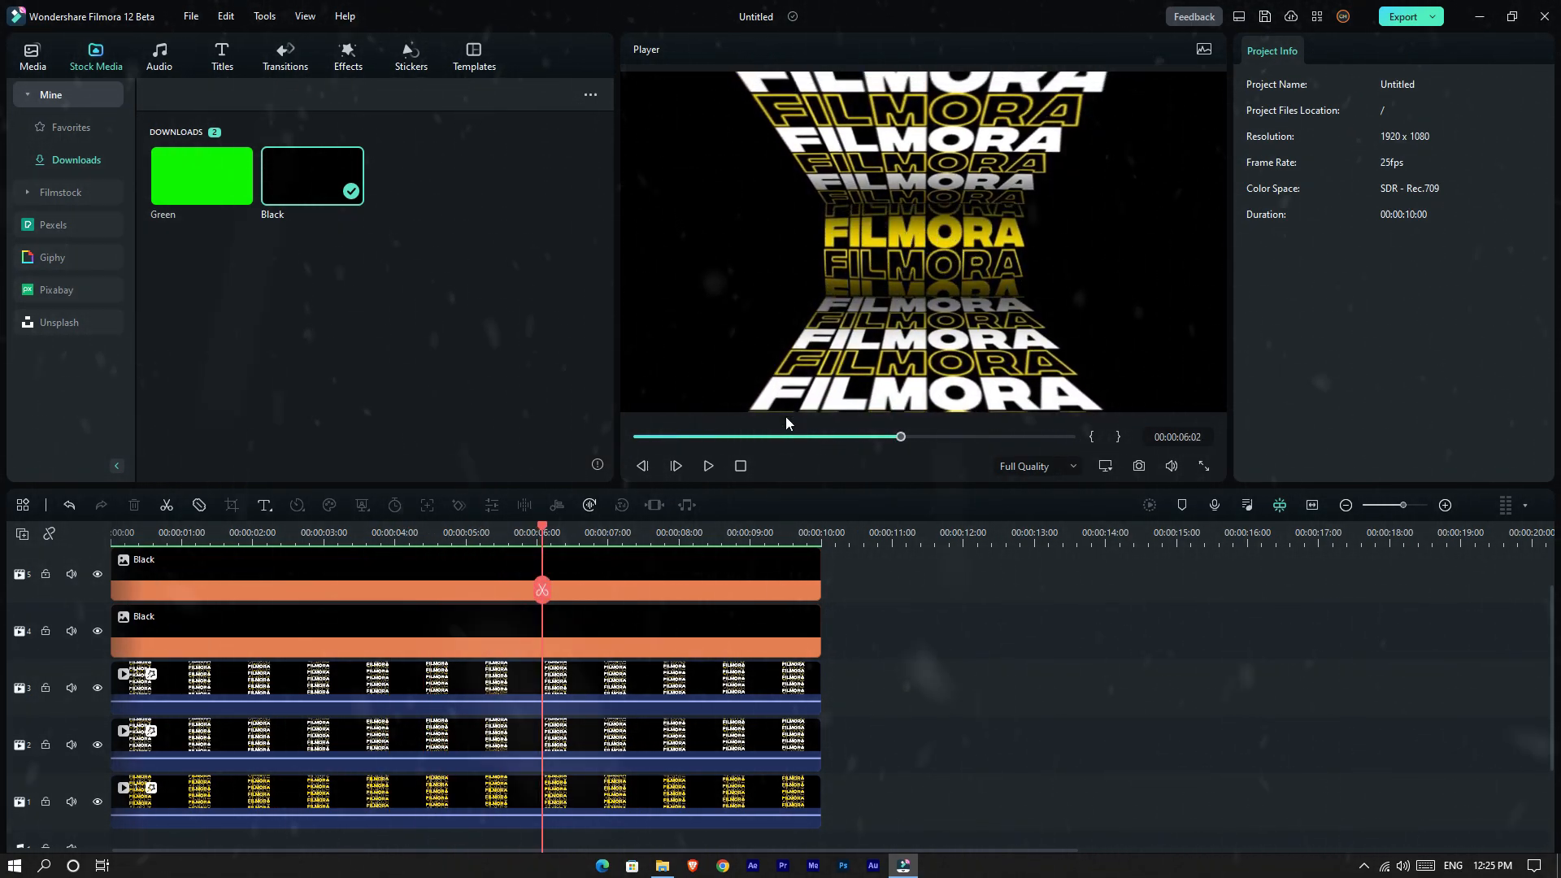
pyautogui.click(588, 787)
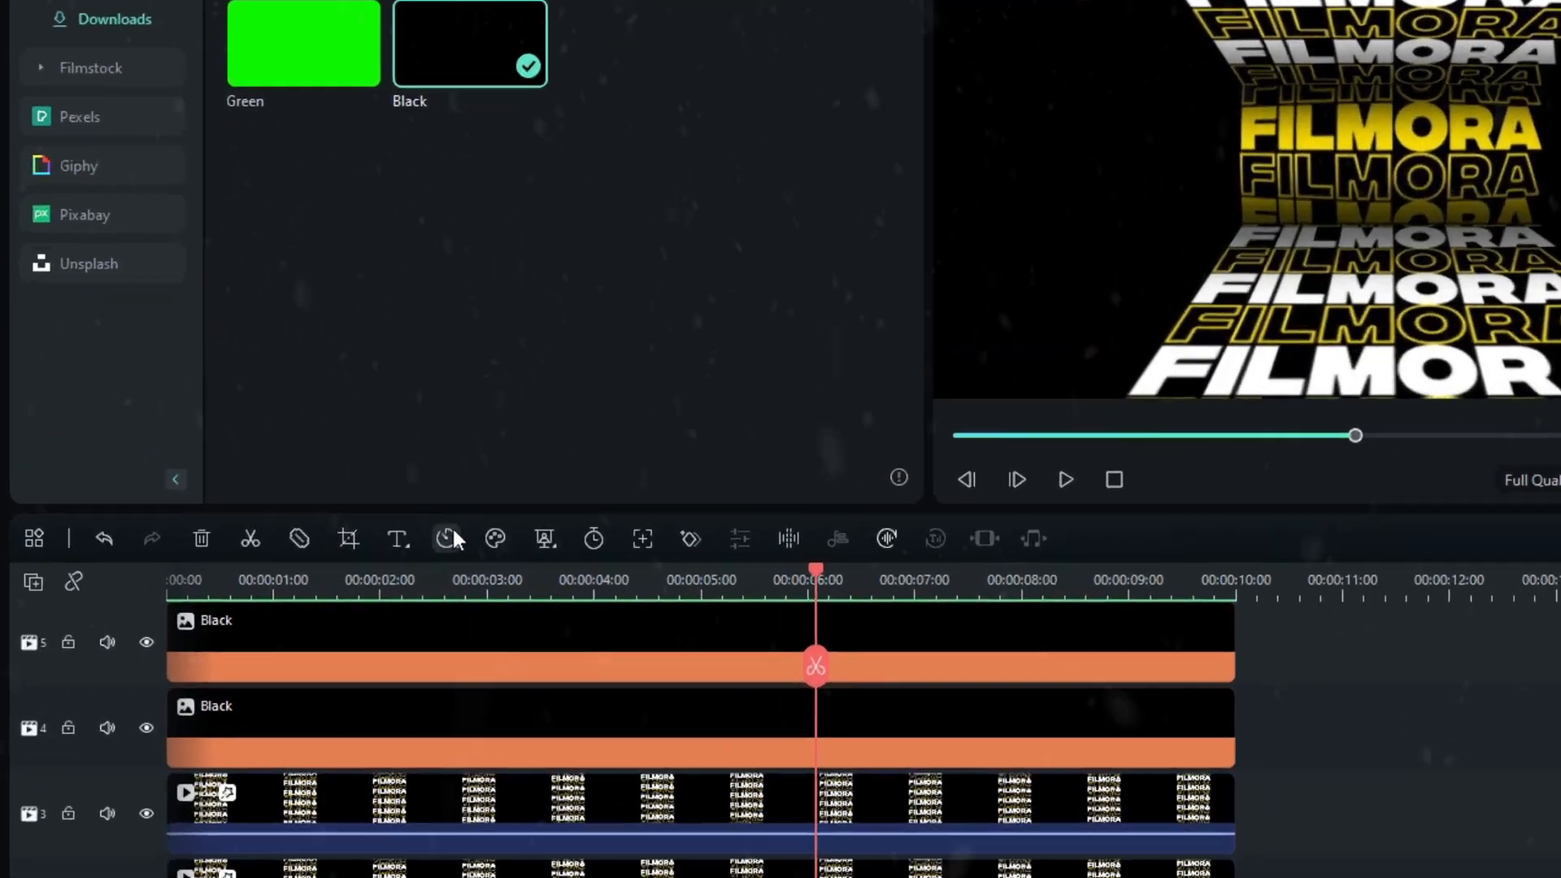
pyautogui.click(296, 505)
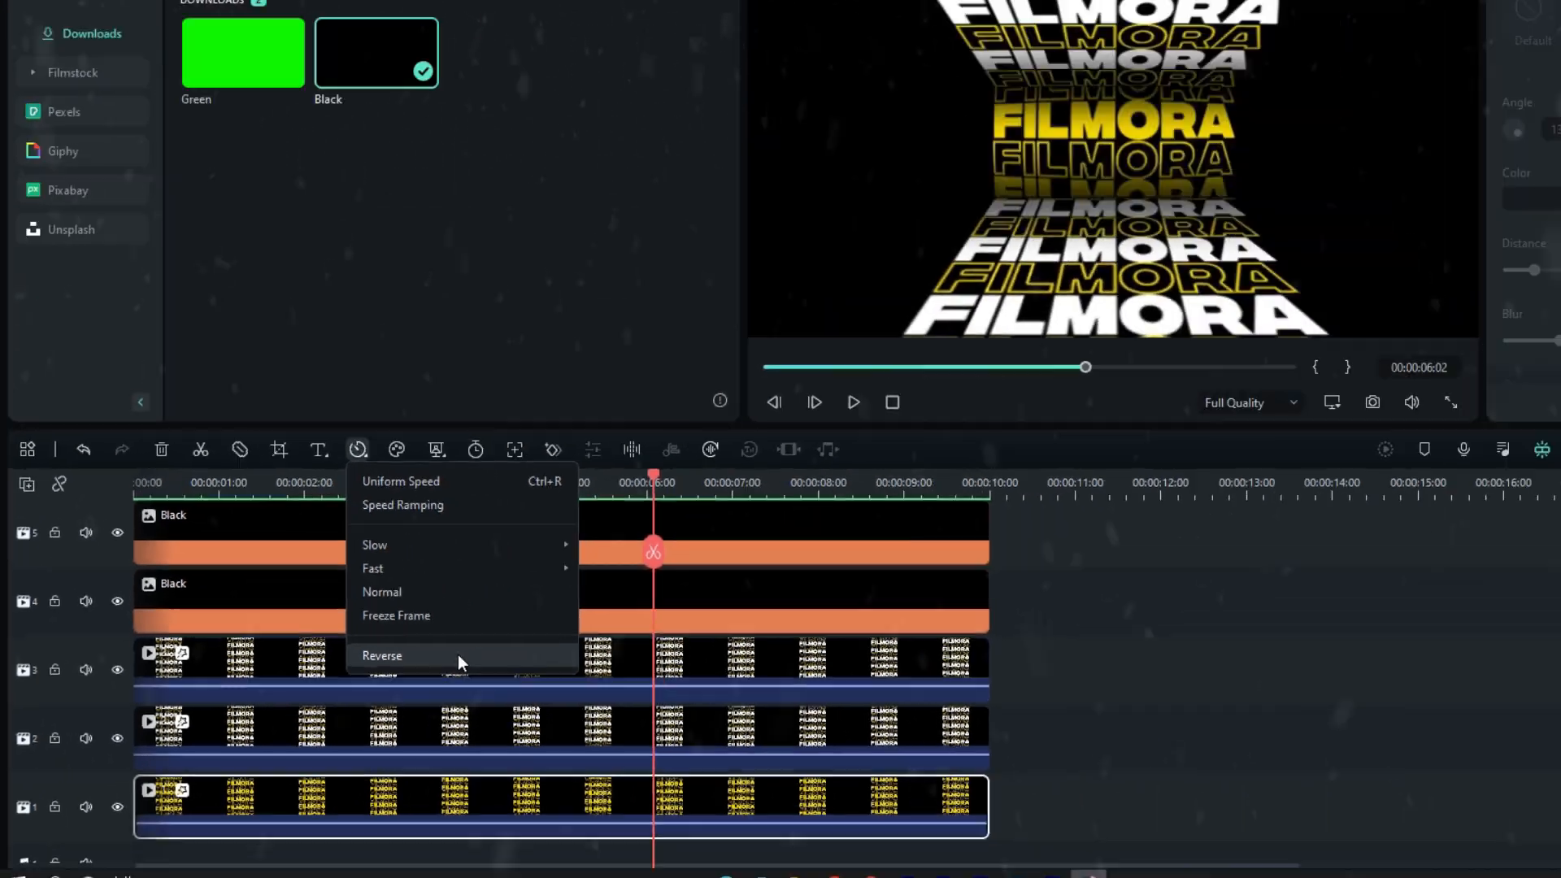
pyautogui.click(768, 572)
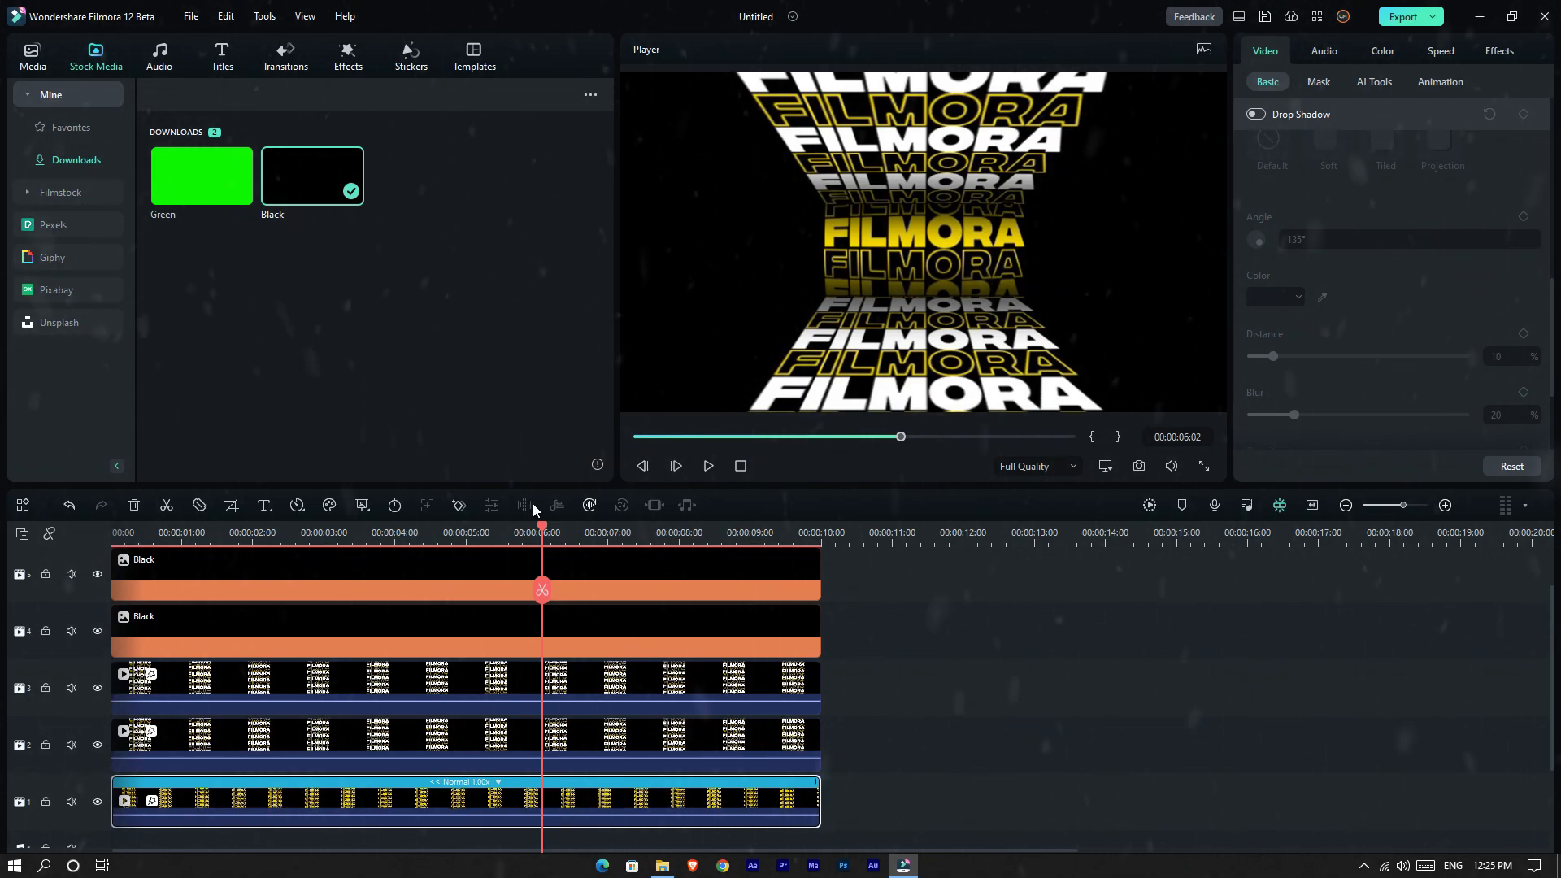
# Render the timeline preview again and play the animation with the reversed yellow text from the start.
pyautogui.moveTo(543, 529); pyautogui.dragTo(484, 533)
pyautogui.click(1148, 505)
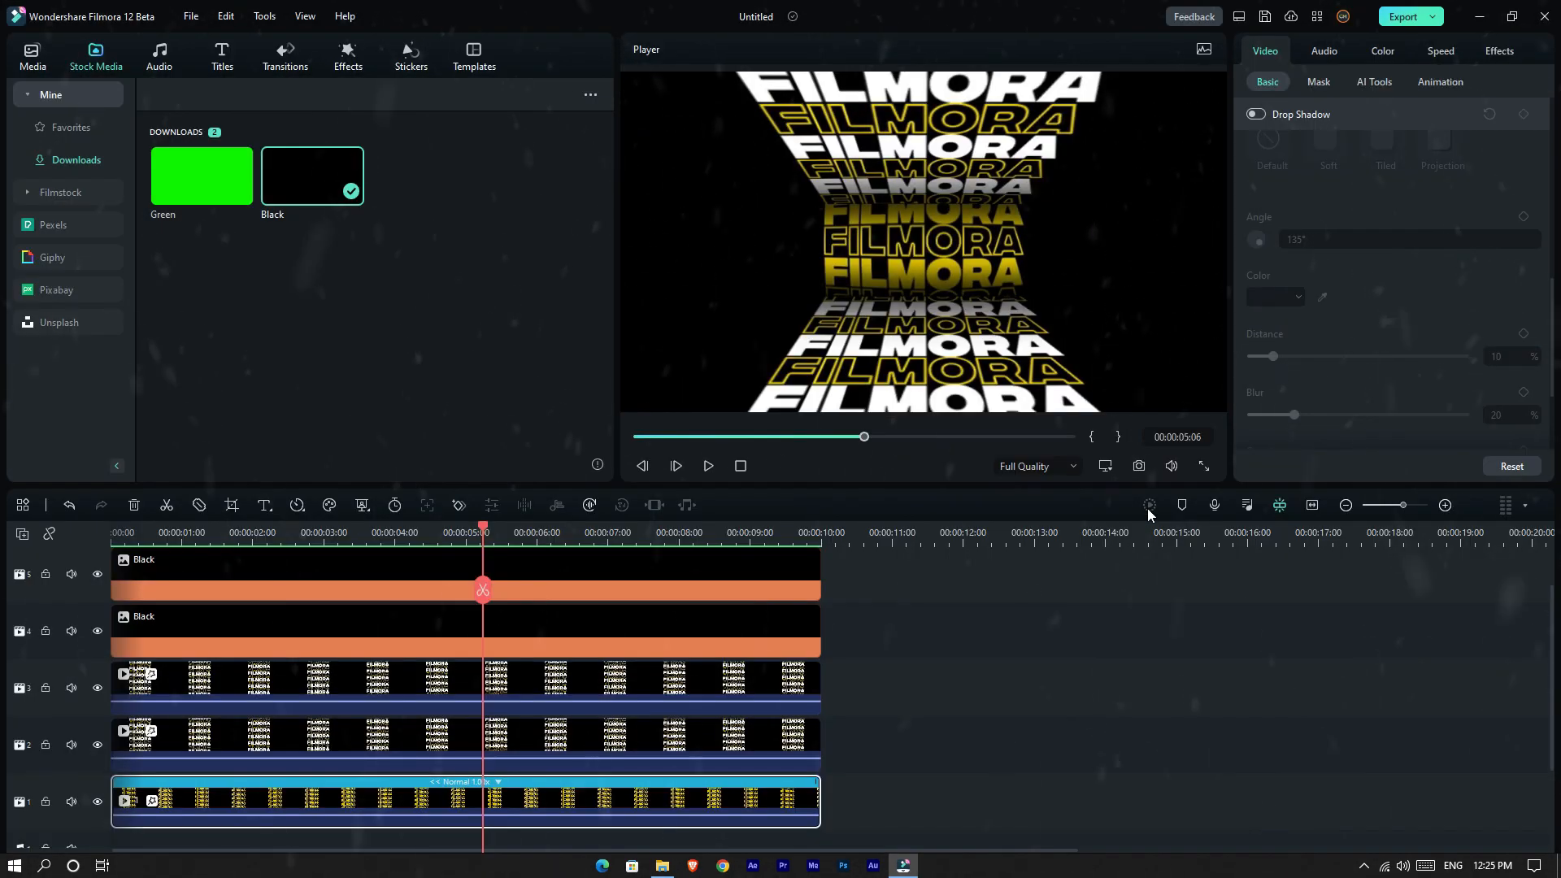
pyautogui.click(123, 530)
pyautogui.moveTo(138, 537); pyautogui.dragTo(161, 536)
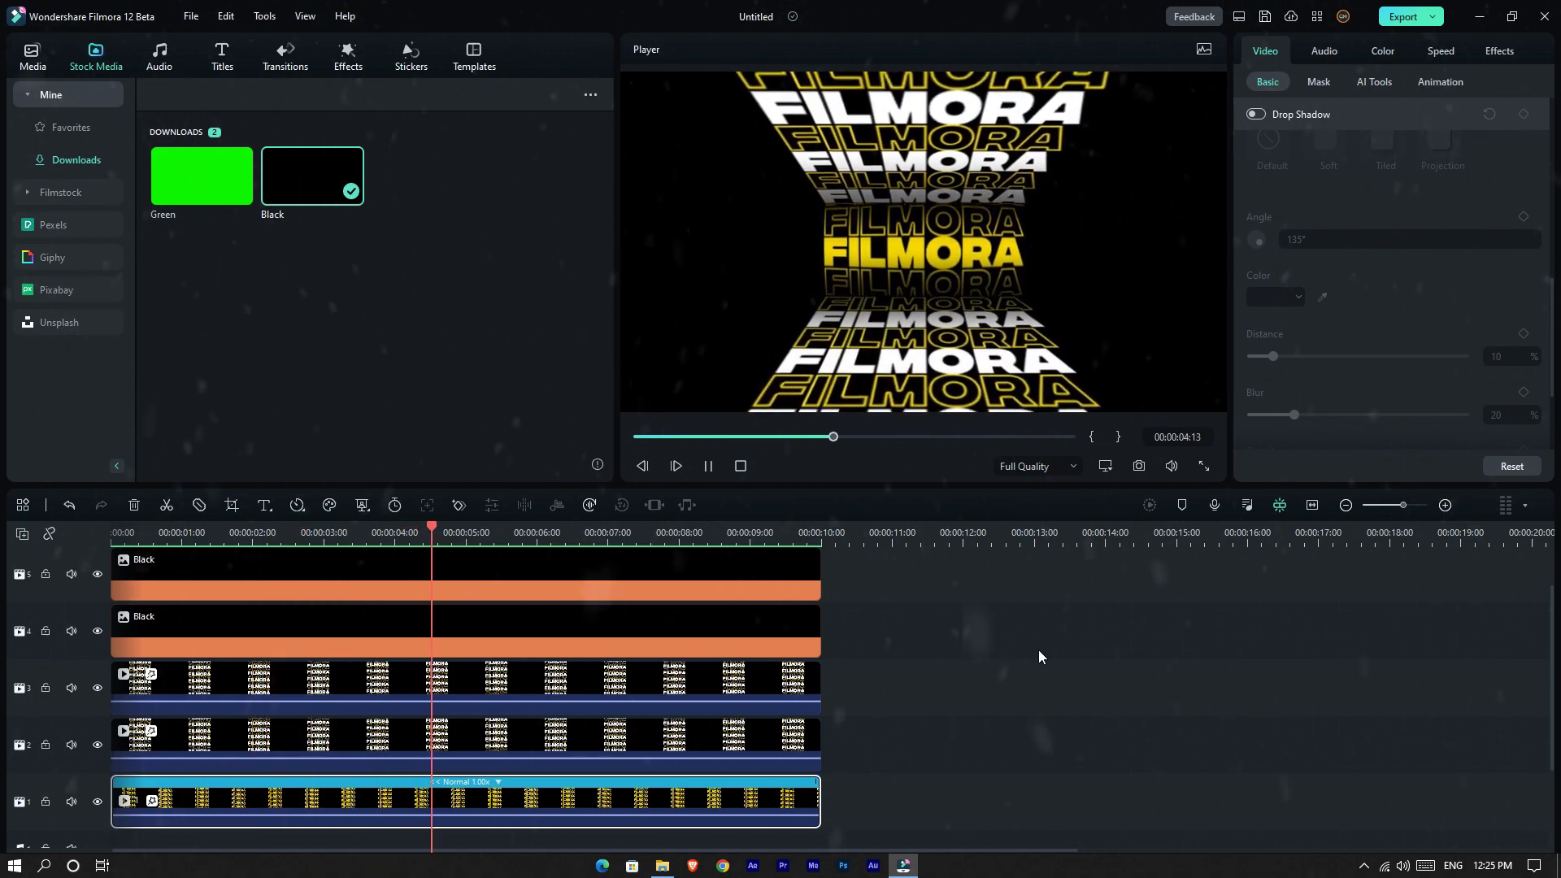
# Watch the playing animation in full screen, return to the editor view and replay it.
pyautogui.click(1202, 467)
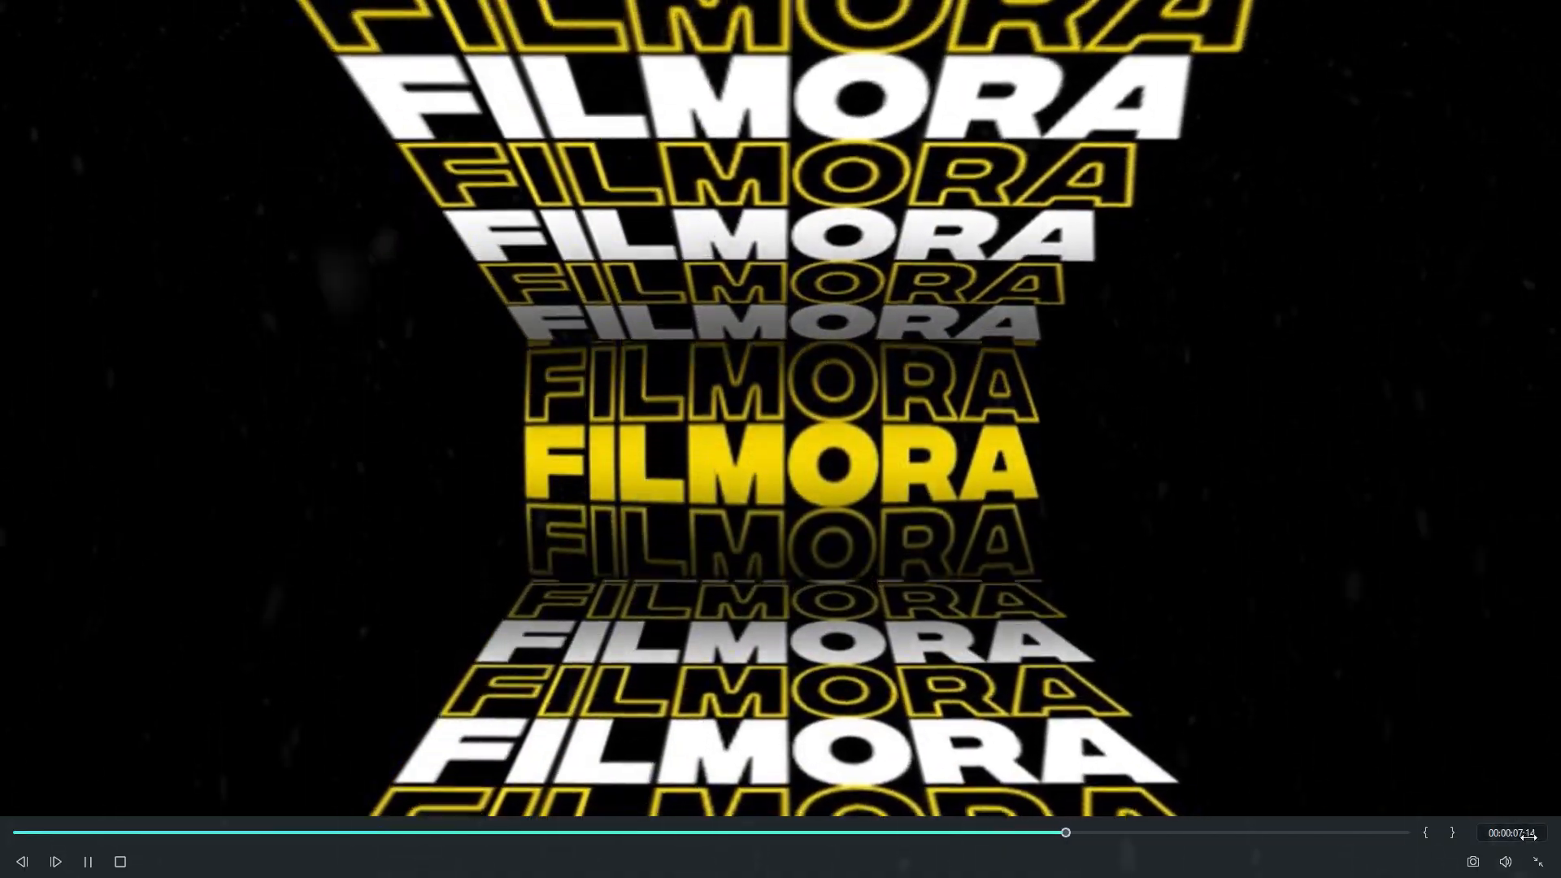
pyautogui.click(1527, 857)
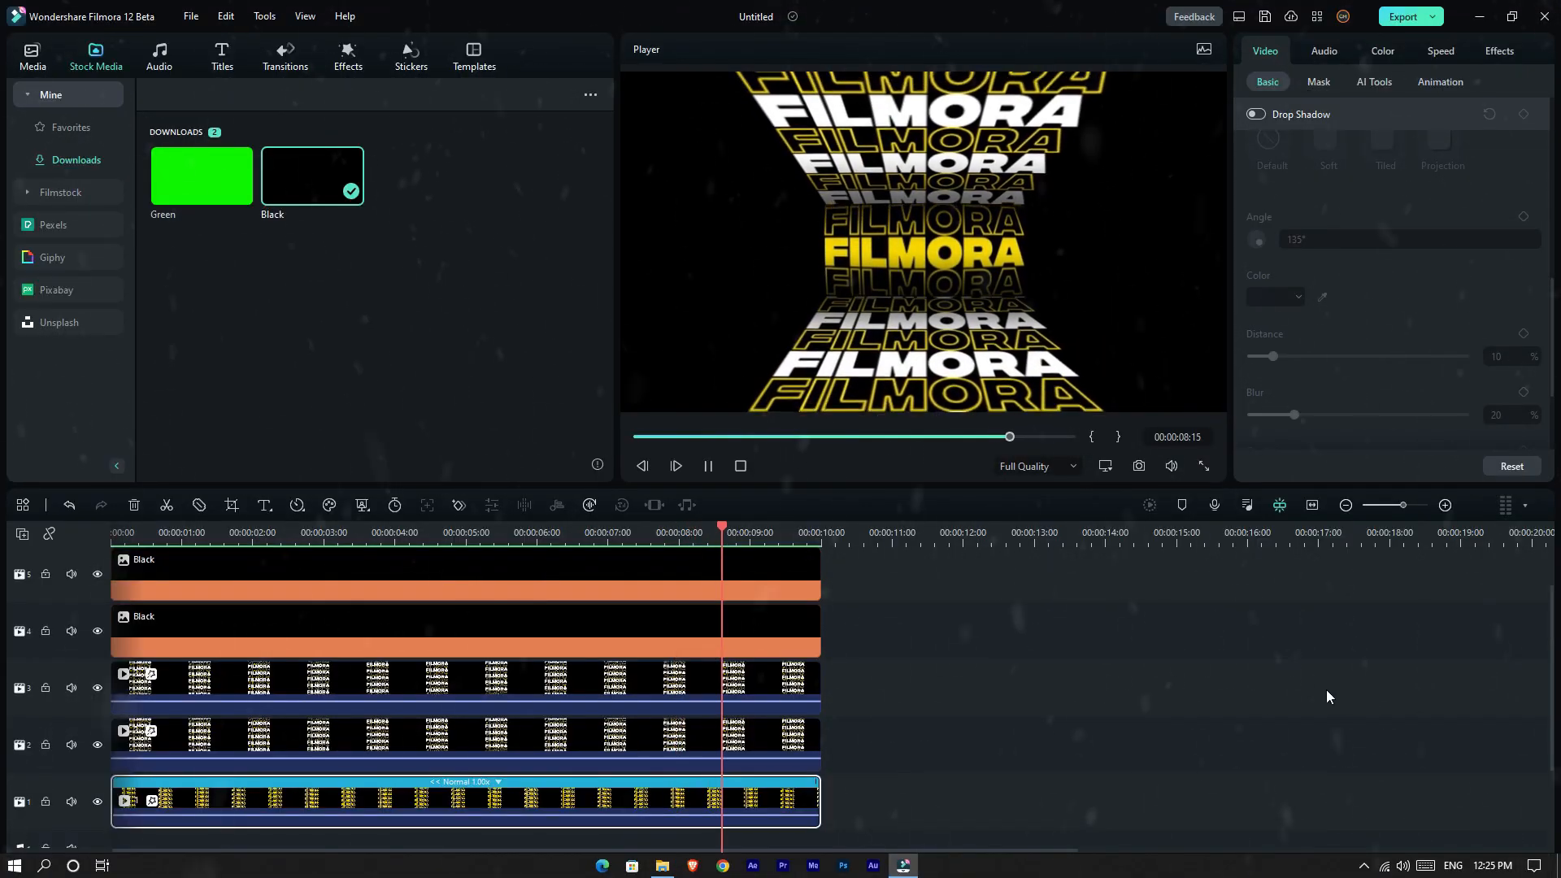
pyautogui.press('space')
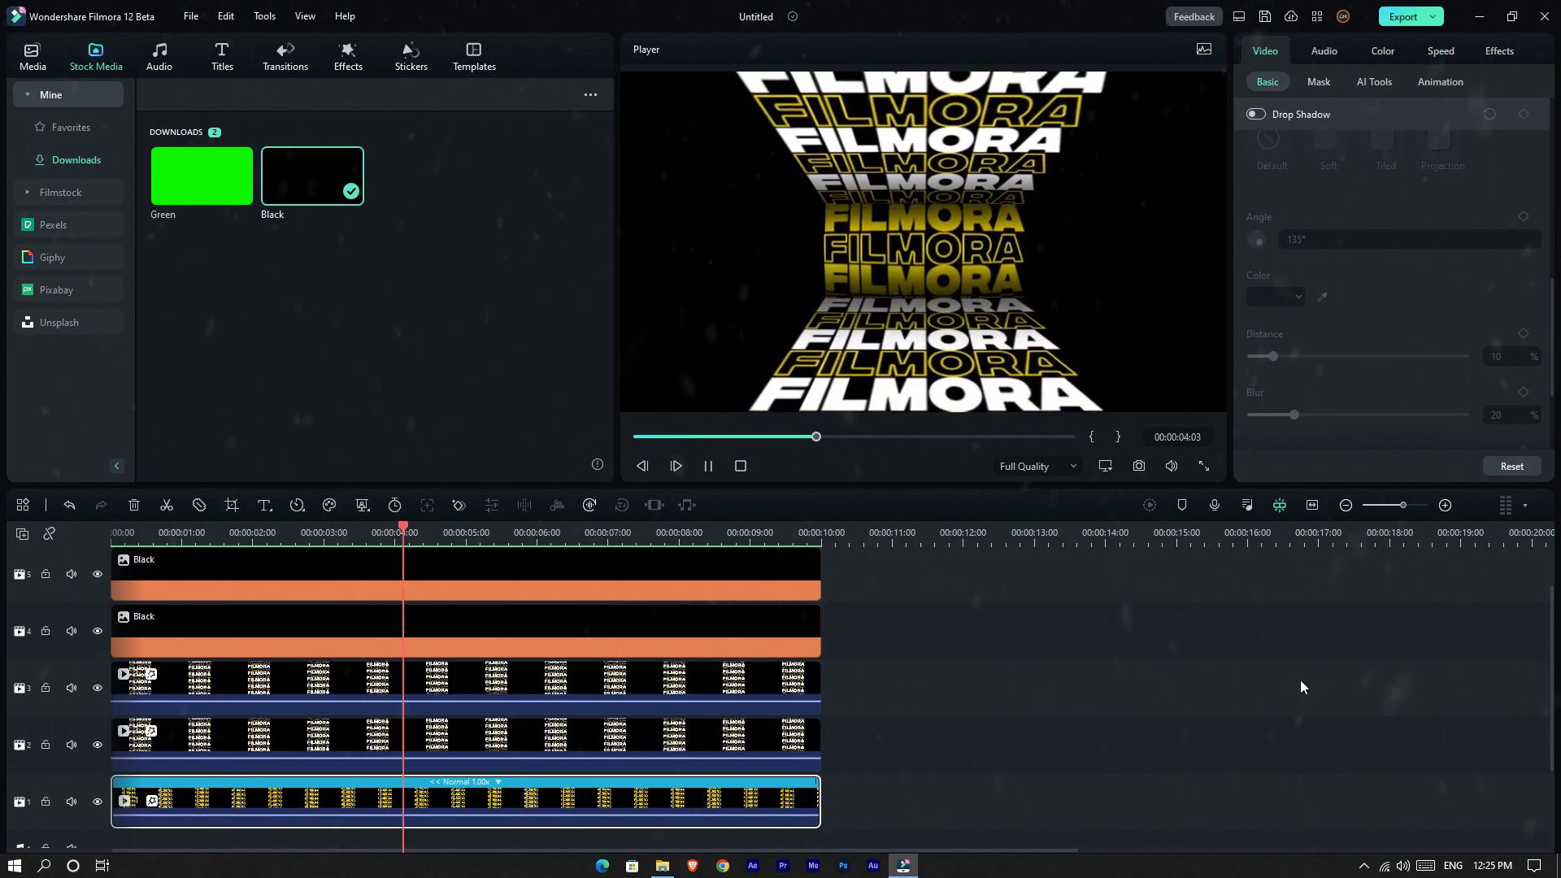
pyautogui.scroll(6, 1431, 297)
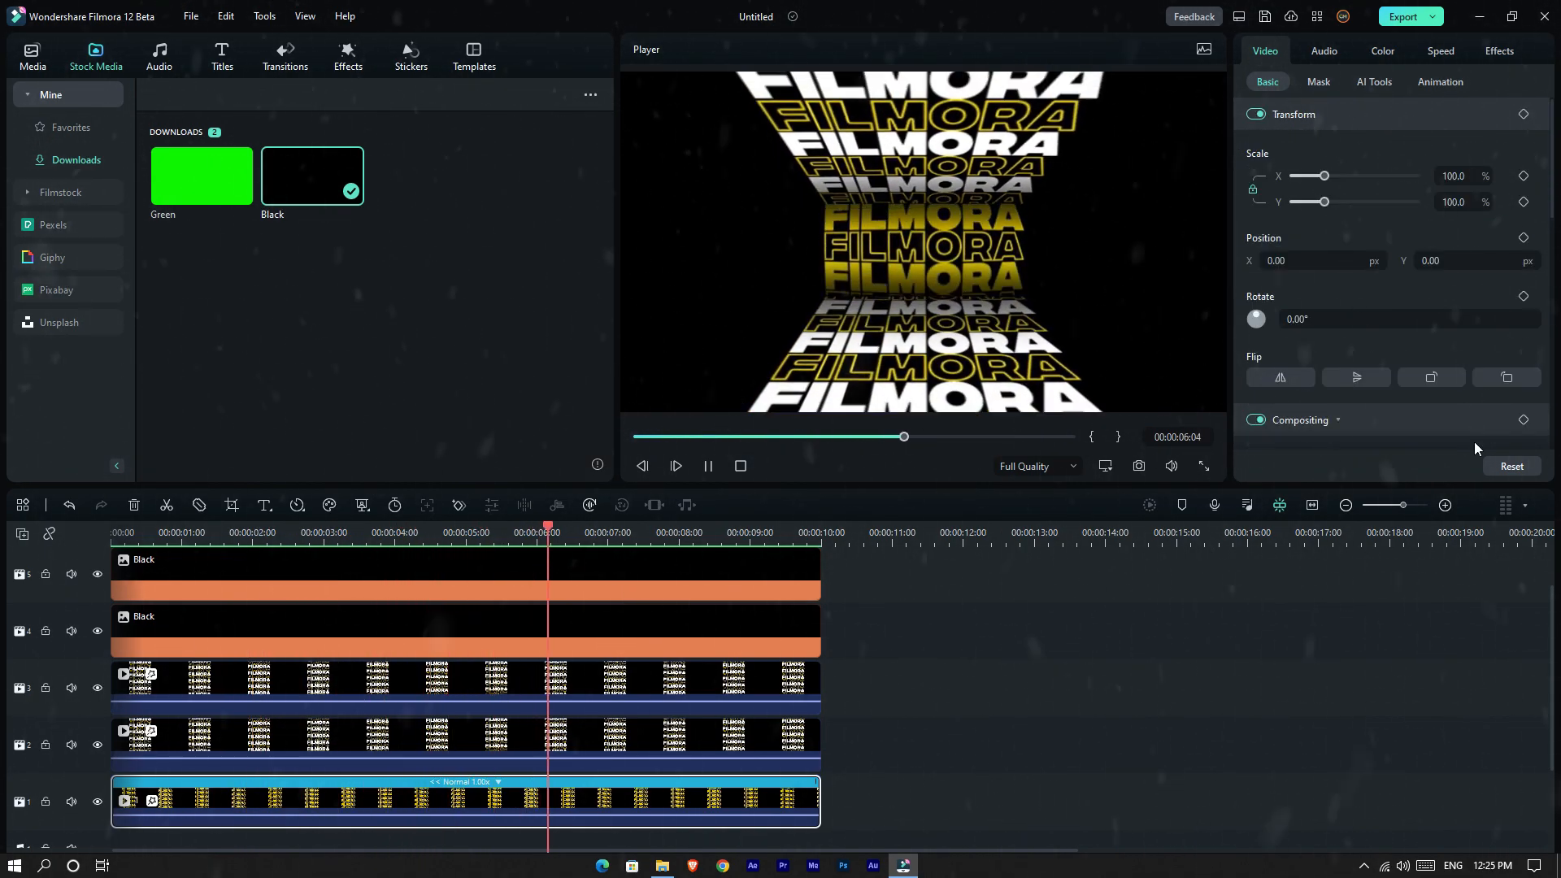
pyautogui.click(33, 57)
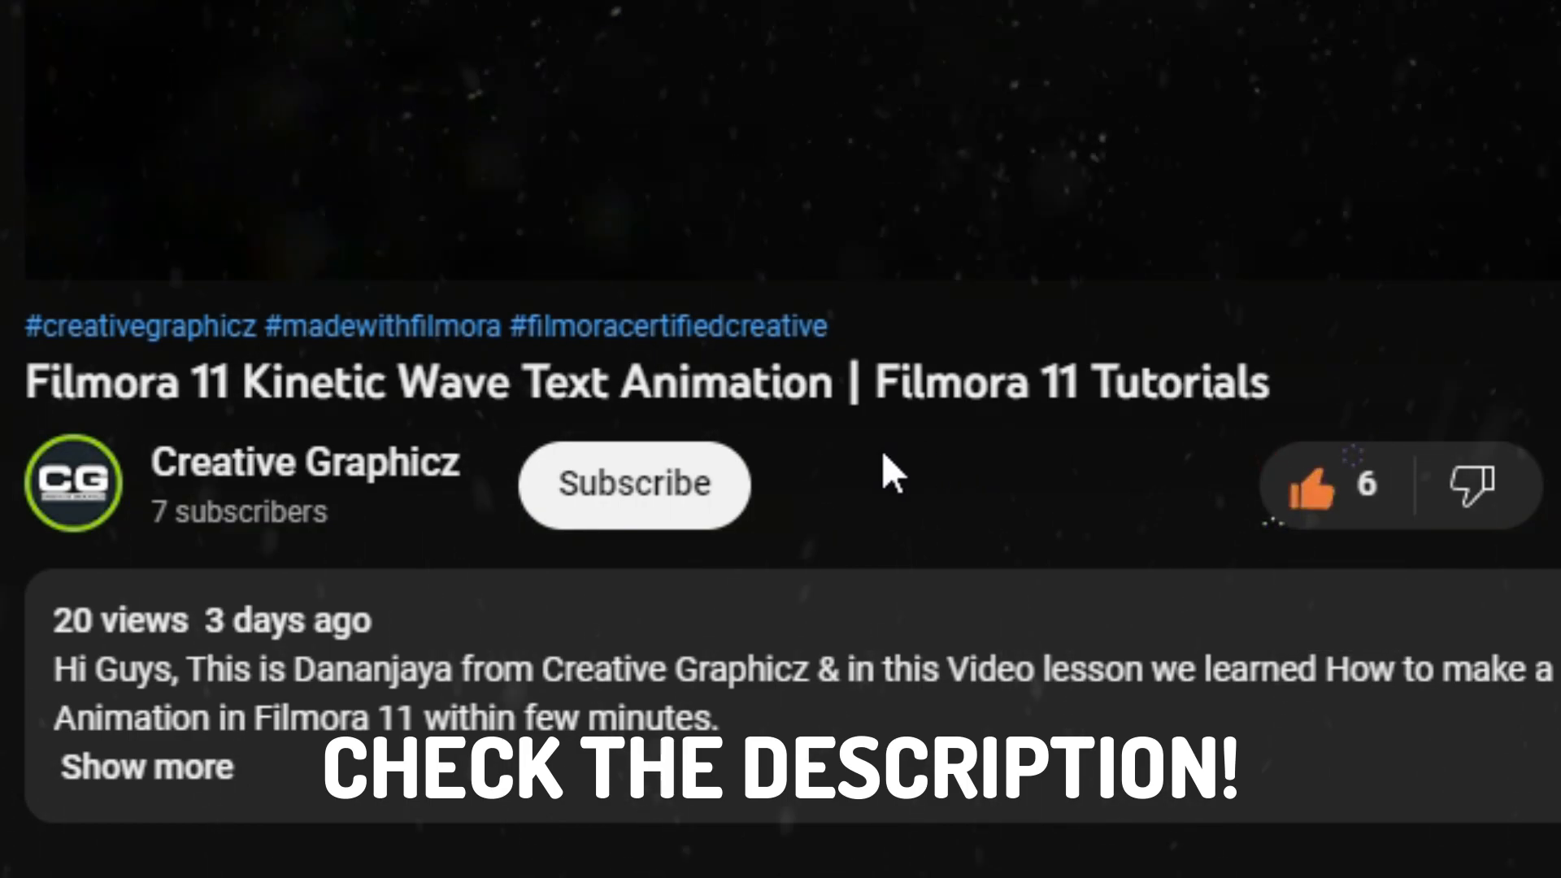
# On the YouTube video page, subscribe to the Creative Graphicz channel with notifications set to All.
pyautogui.click(712, 488)
pyautogui.click(818, 497)
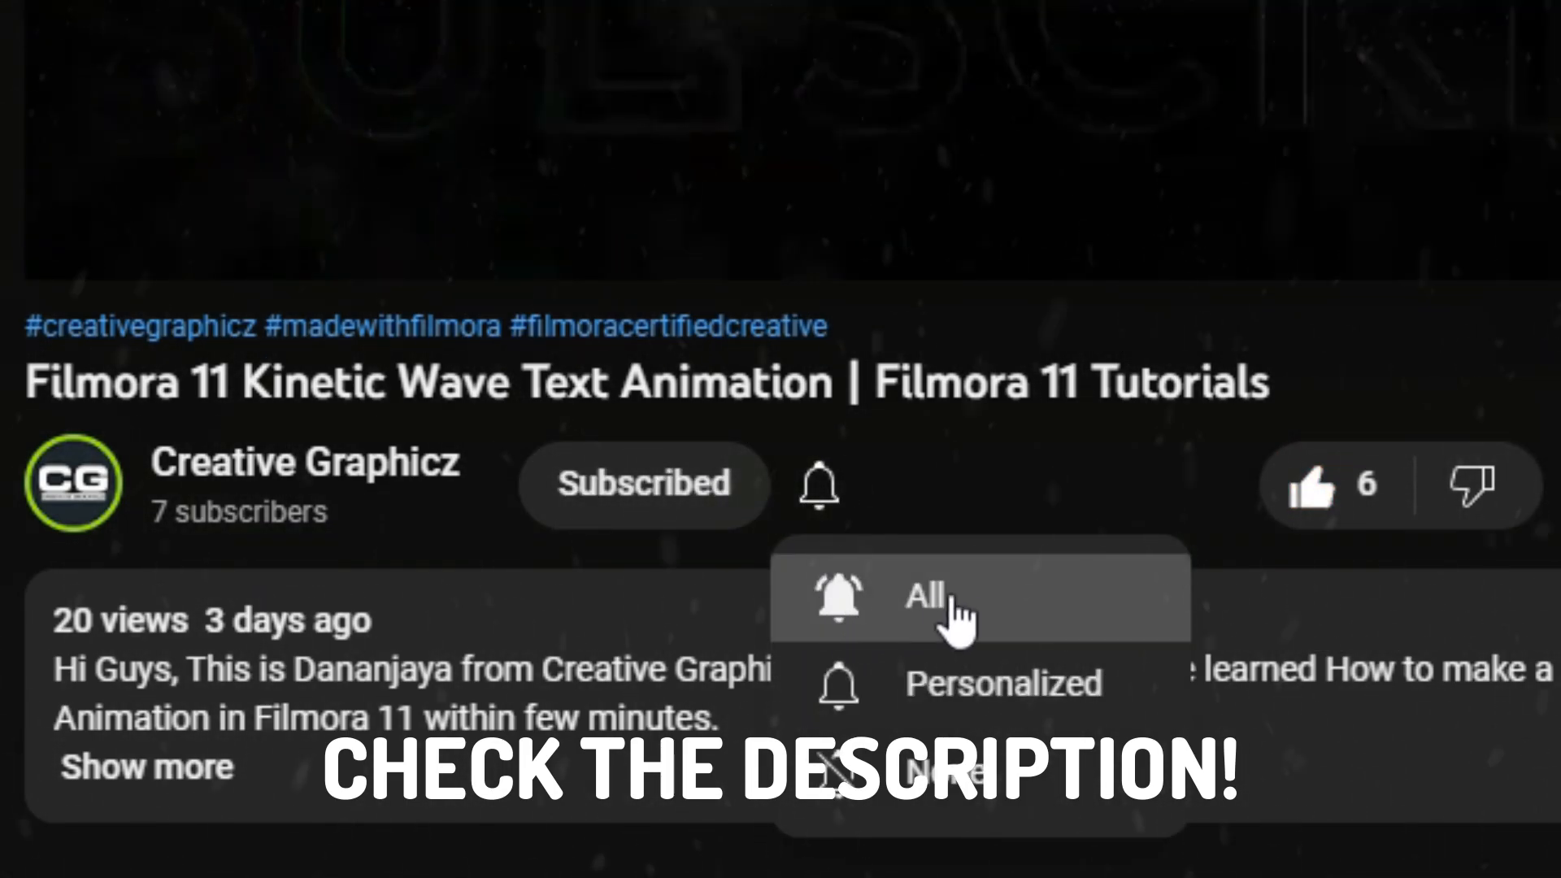
pyautogui.click(927, 605)
pyautogui.scroll(-4, 957, 614)
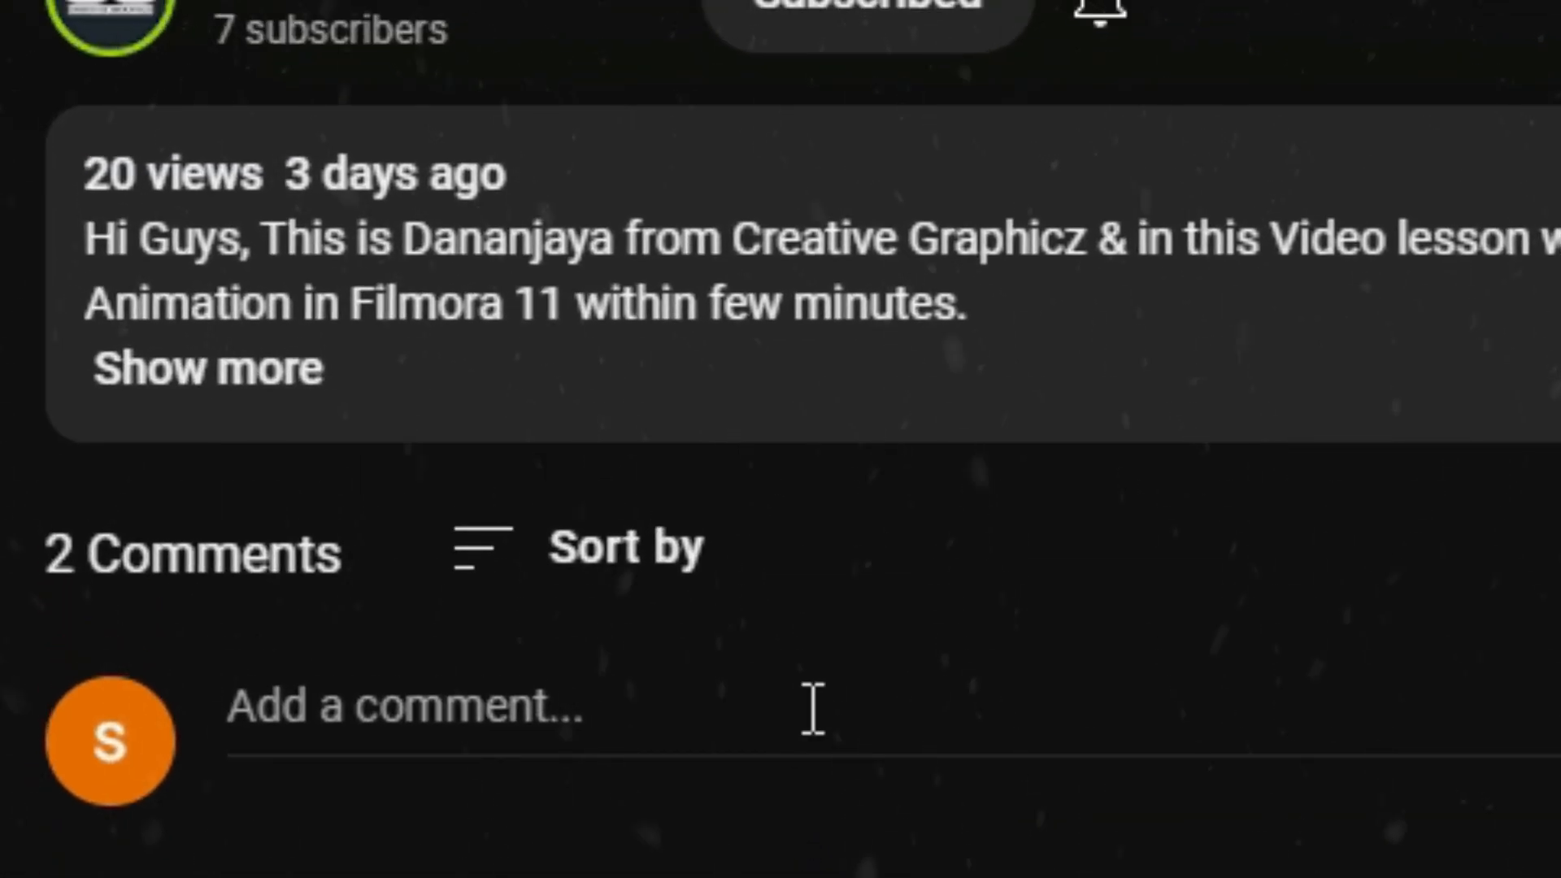